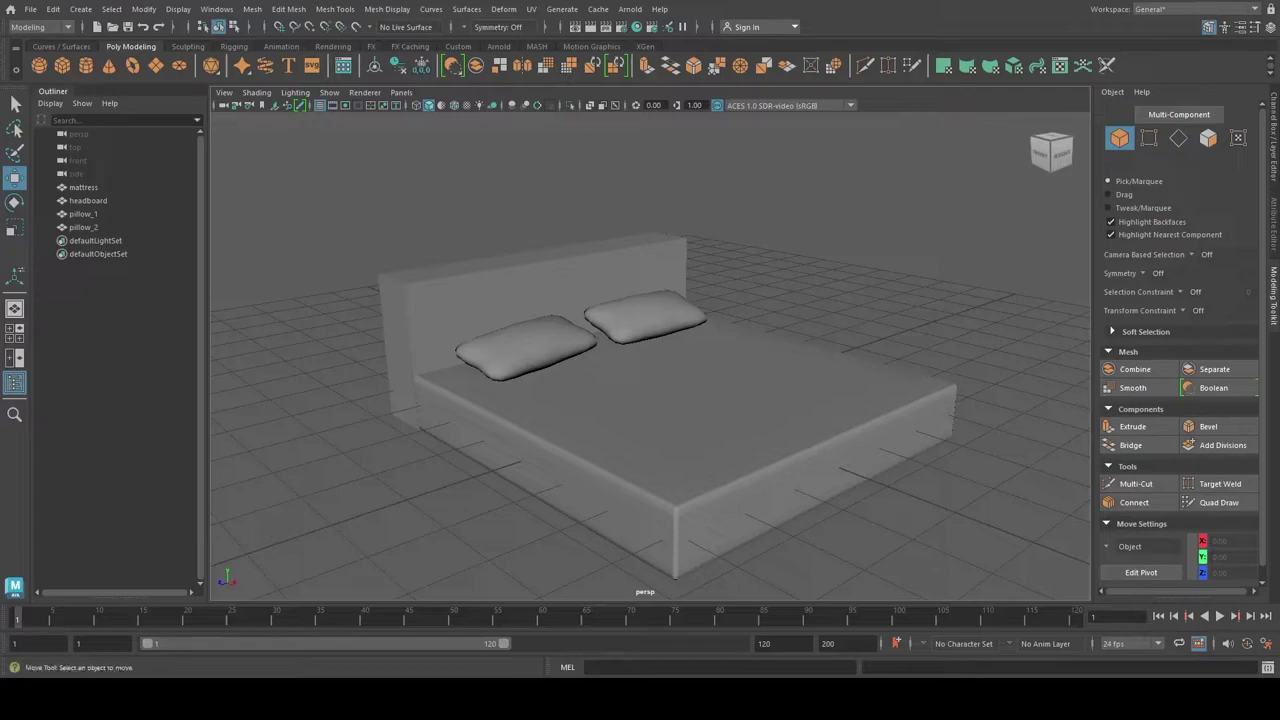
Step: Orbit to a lower side view of the bed and switch the menu set to FX
{"action": "mouse_move", "coordinate": [792, 316]}
{"action": "left_mouse_down", "text": "alt"}
{"action": "mouse_move", "coordinate": [836, 302]}
{"action": "mouse_move", "coordinate": [819, 305]}
{"action": "left_mouse_up", "text": "alt"}
{"action": "left_click", "coordinate": [534, 337]}
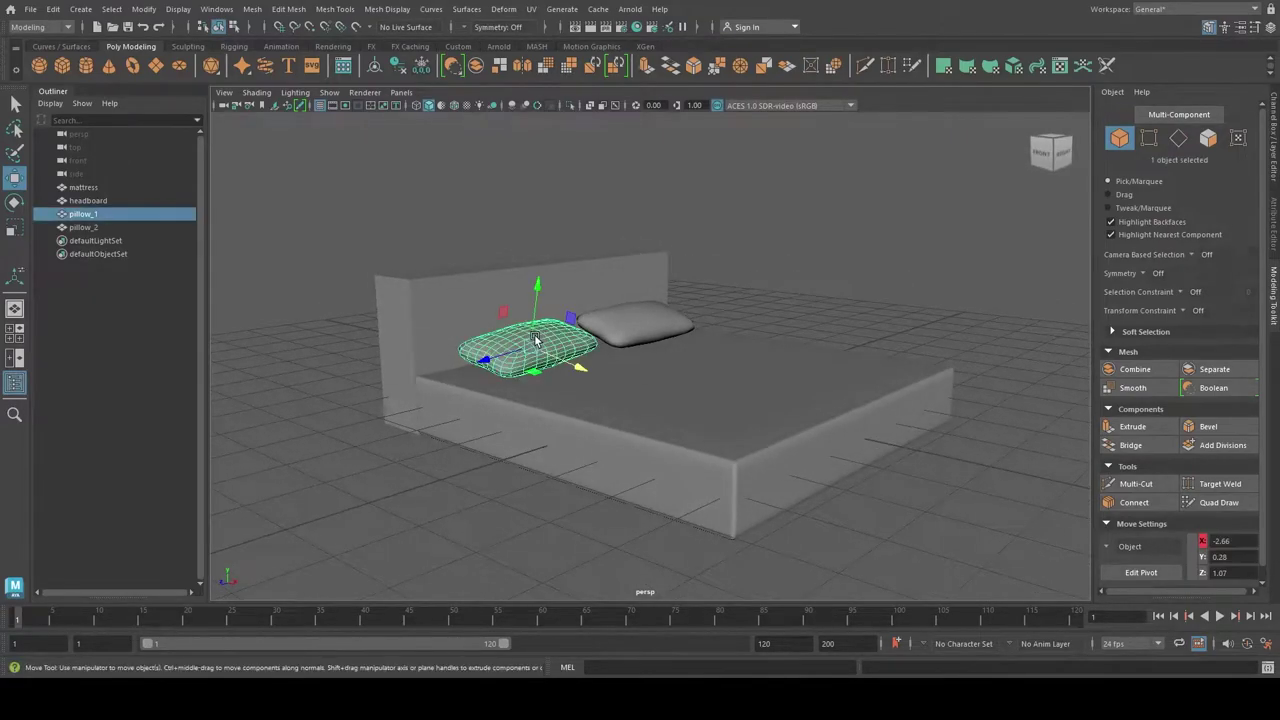
{"action": "left_click", "coordinate": [310, 321]}
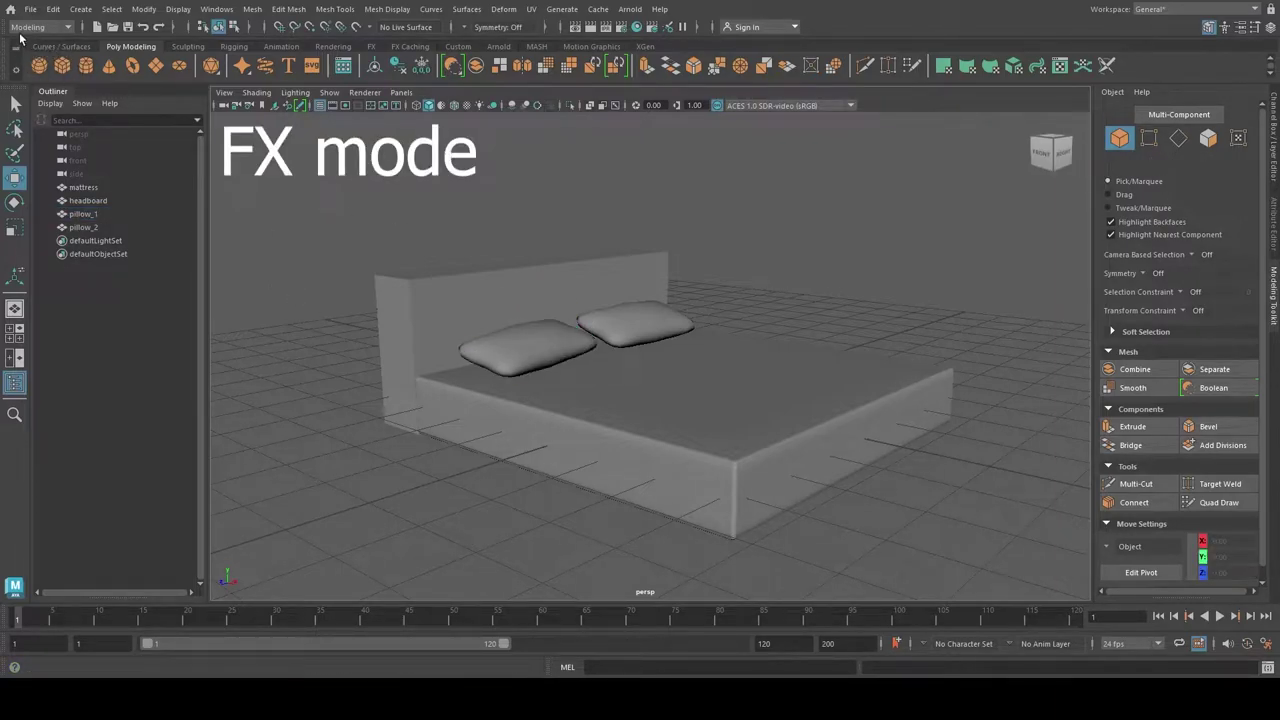
{"action": "key", "text": "F5"}
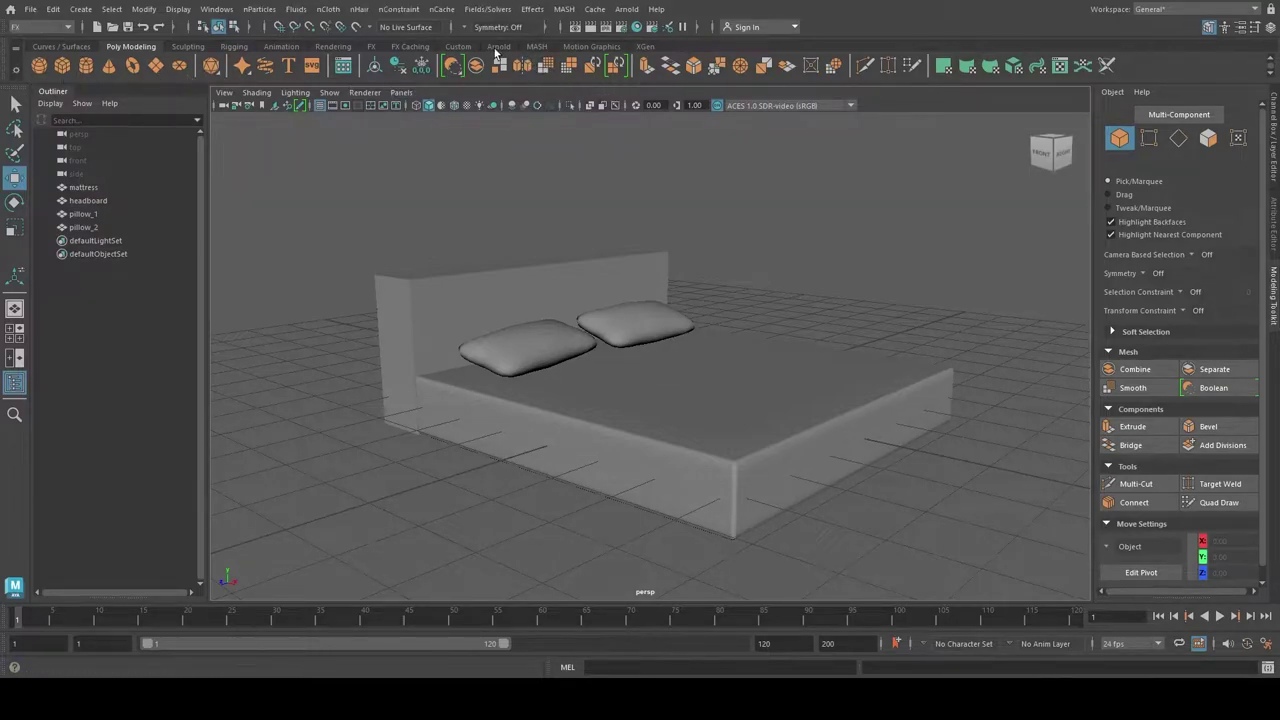
Step: Create nCloth on pillow_1 and then pillow_2 from the FX shelf
{"action": "left_click", "coordinate": [372, 46]}
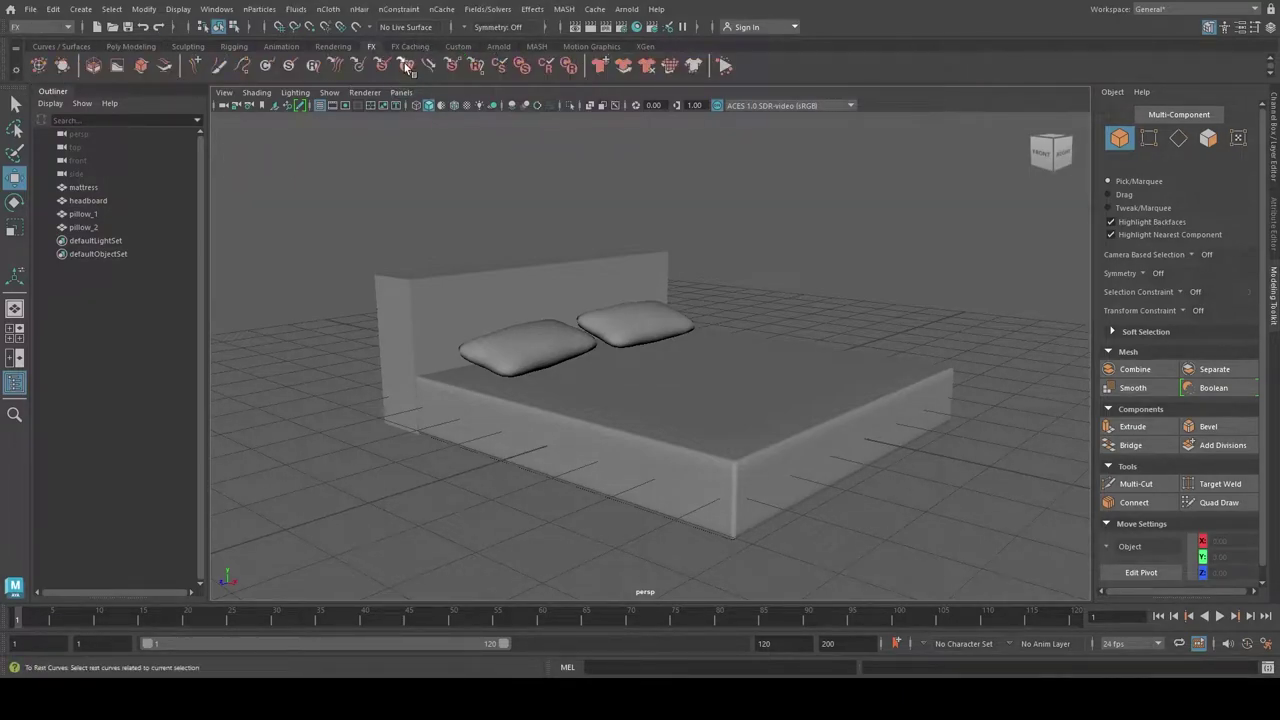
{"action": "left_click", "coordinate": [545, 343]}
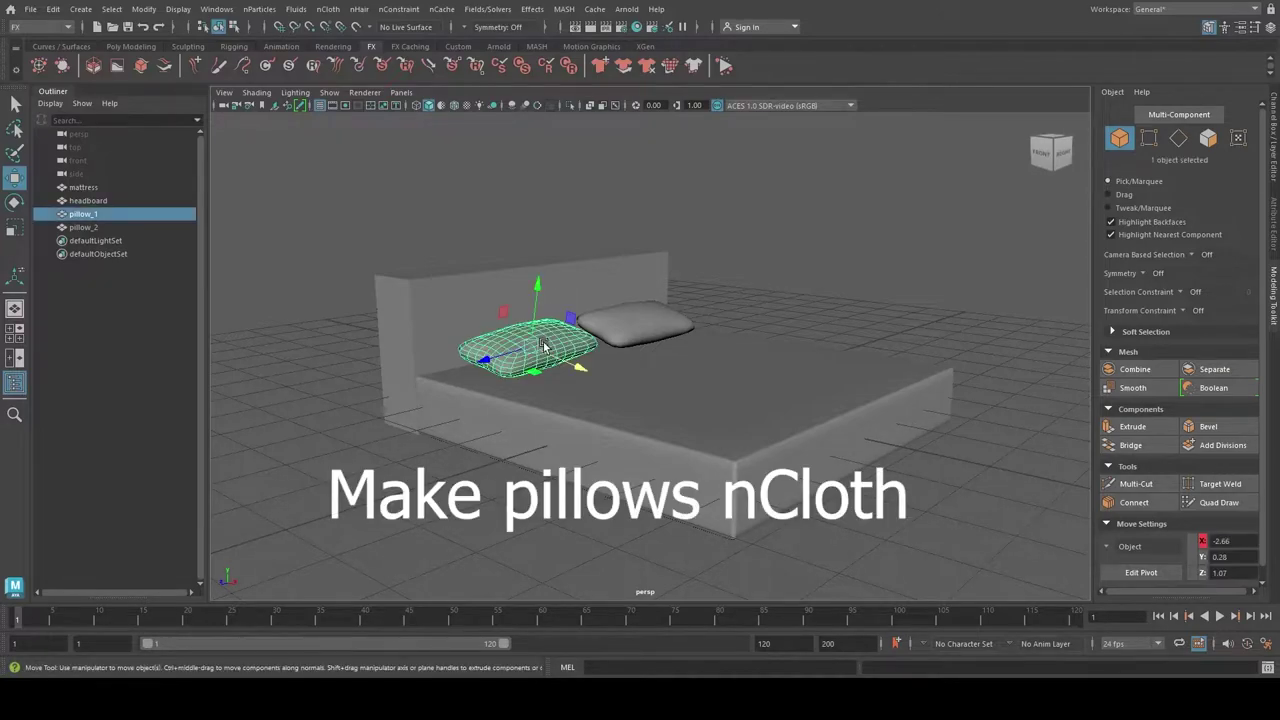
{"action": "left_click", "coordinate": [600, 67]}
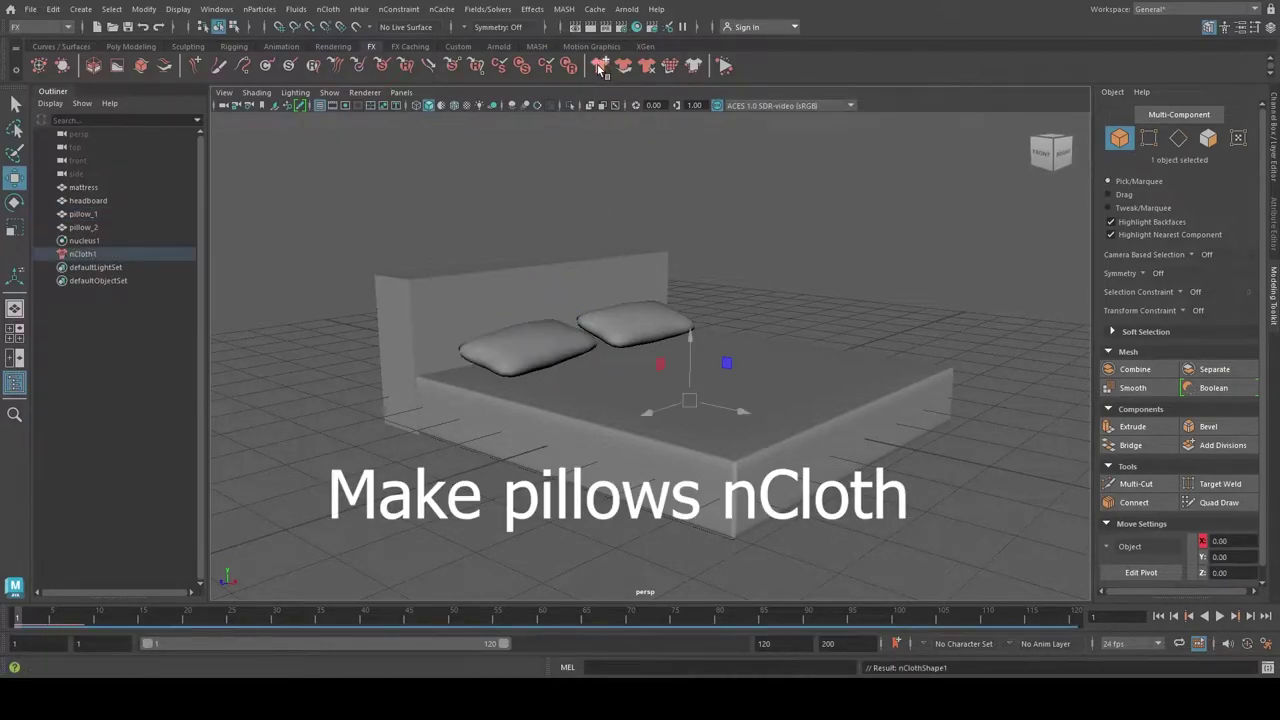
{"action": "left_click", "coordinate": [635, 323]}
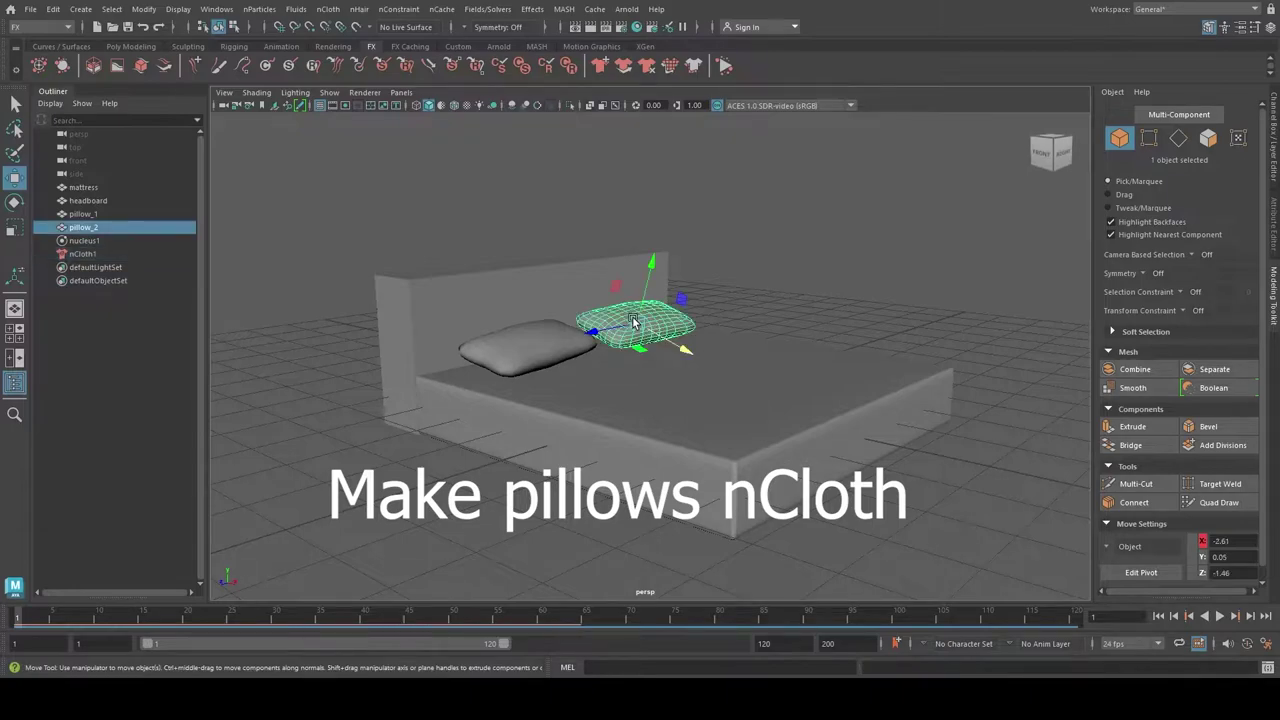
{"action": "left_click", "coordinate": [604, 67]}
Step: Make the mattress and headboard passive colliders, adding nRigid1 and nRigid2
{"action": "left_click", "coordinate": [772, 348]}
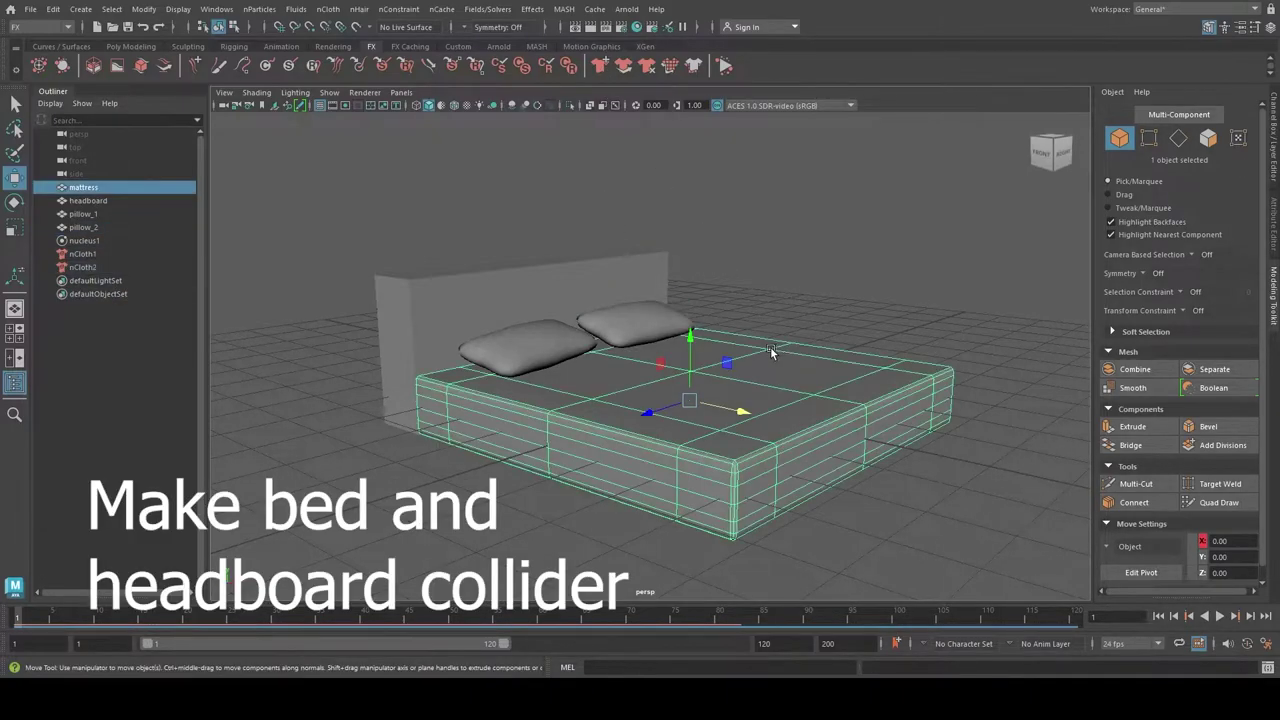
{"action": "left_click", "coordinate": [458, 291], "text": "shift"}
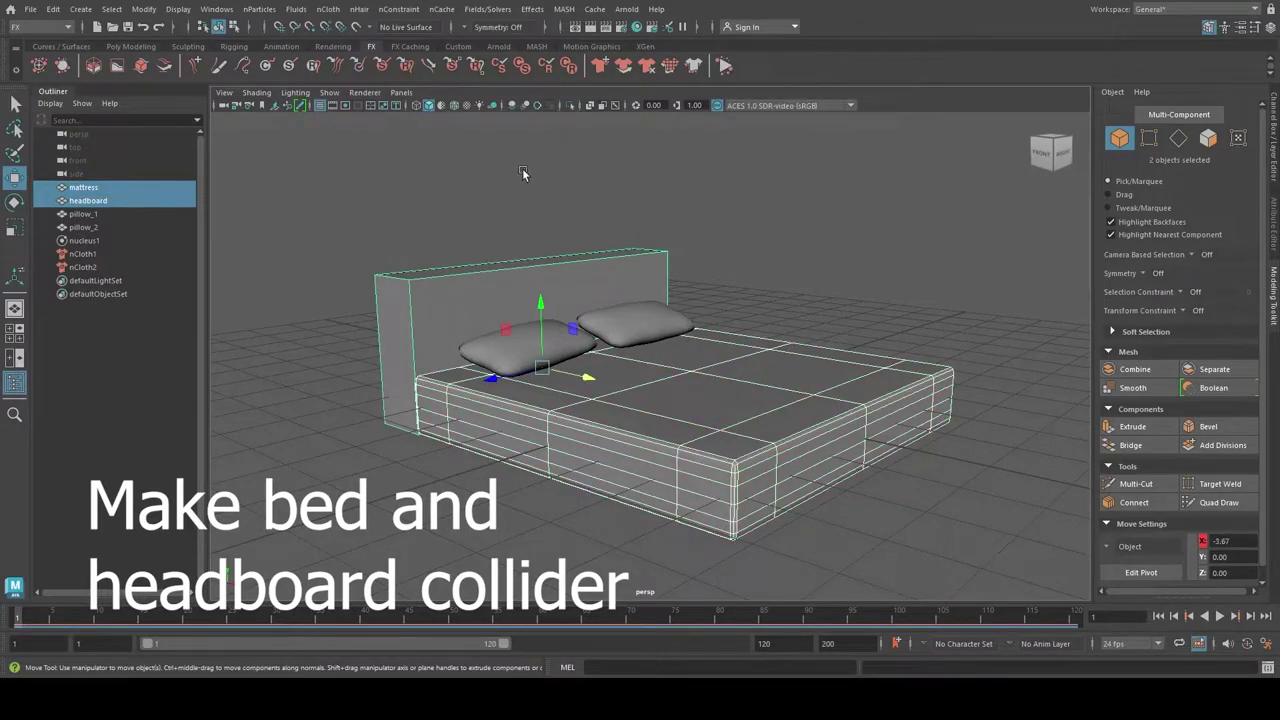
{"action": "left_click", "coordinate": [624, 66]}
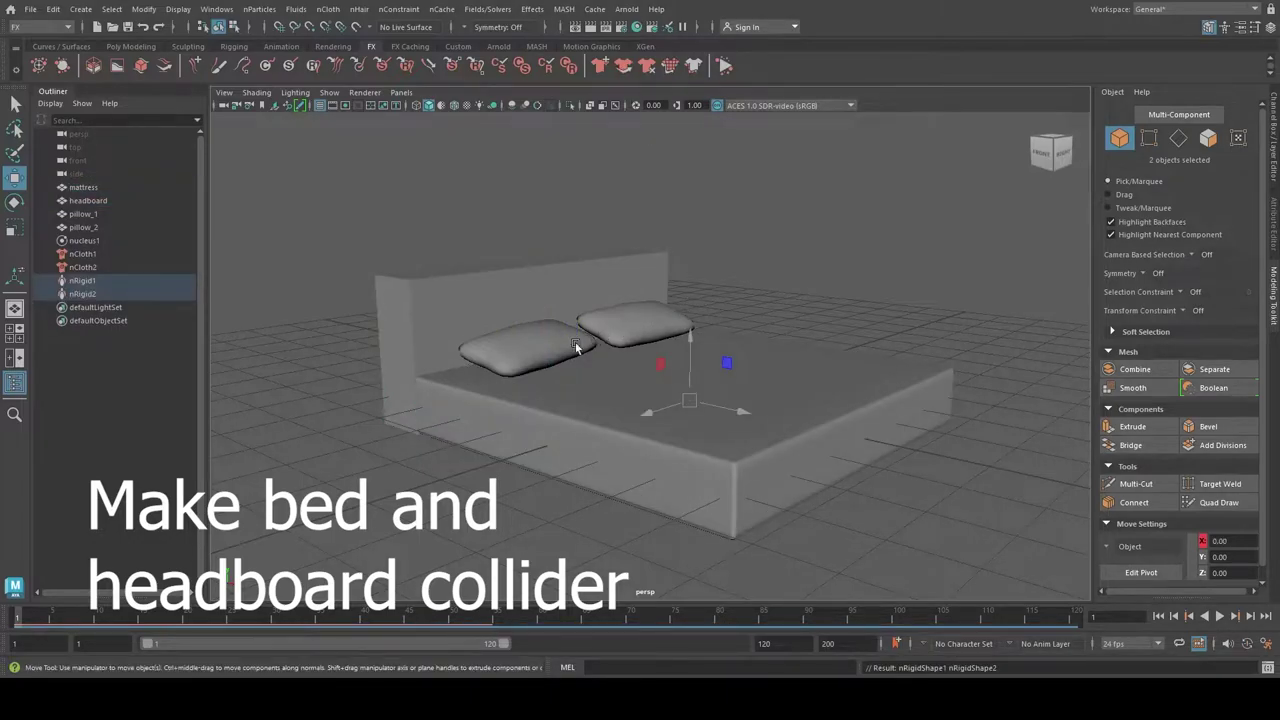
{"action": "left_click", "coordinate": [536, 342]}
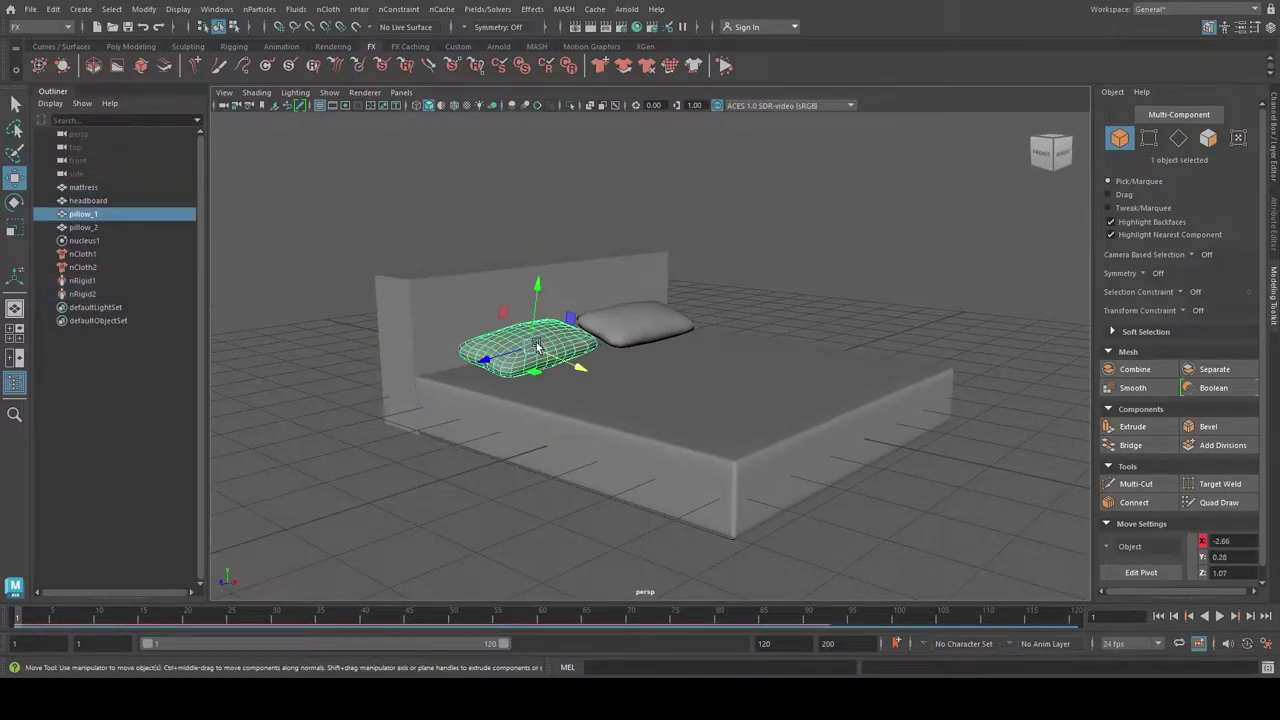
Step: Raise both pillows along Y, test-play their drop twice, and rewind to frame 1
{"action": "left_click", "coordinate": [638, 316], "text": "shift"}
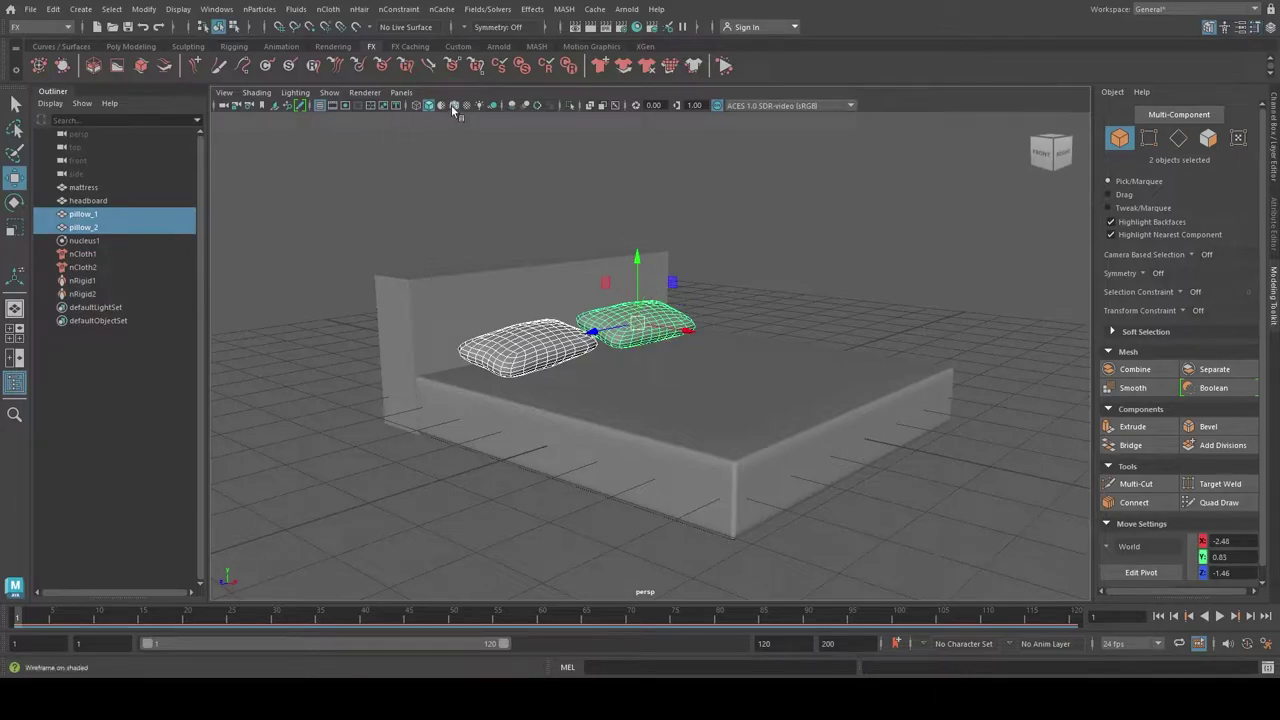
{"action": "left_click_drag", "start_coordinate": [634, 268], "coordinate": [638, 235]}
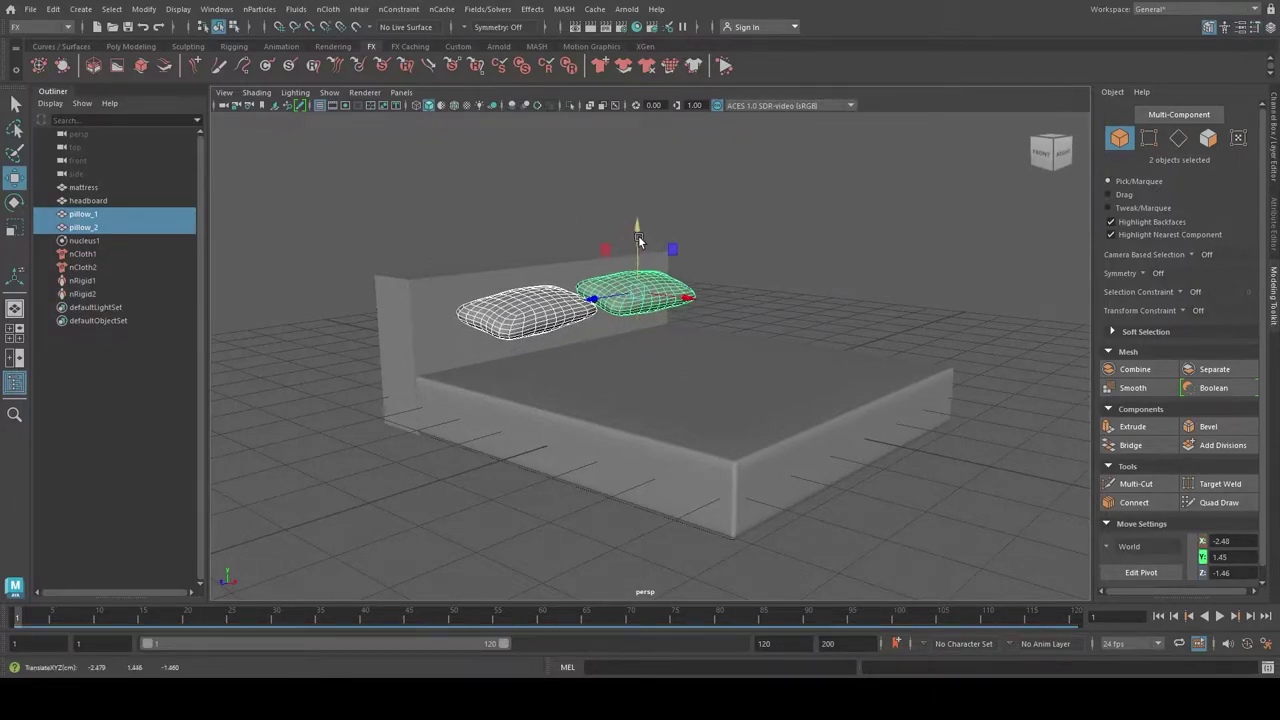
{"action": "left_click", "coordinate": [1221, 617]}
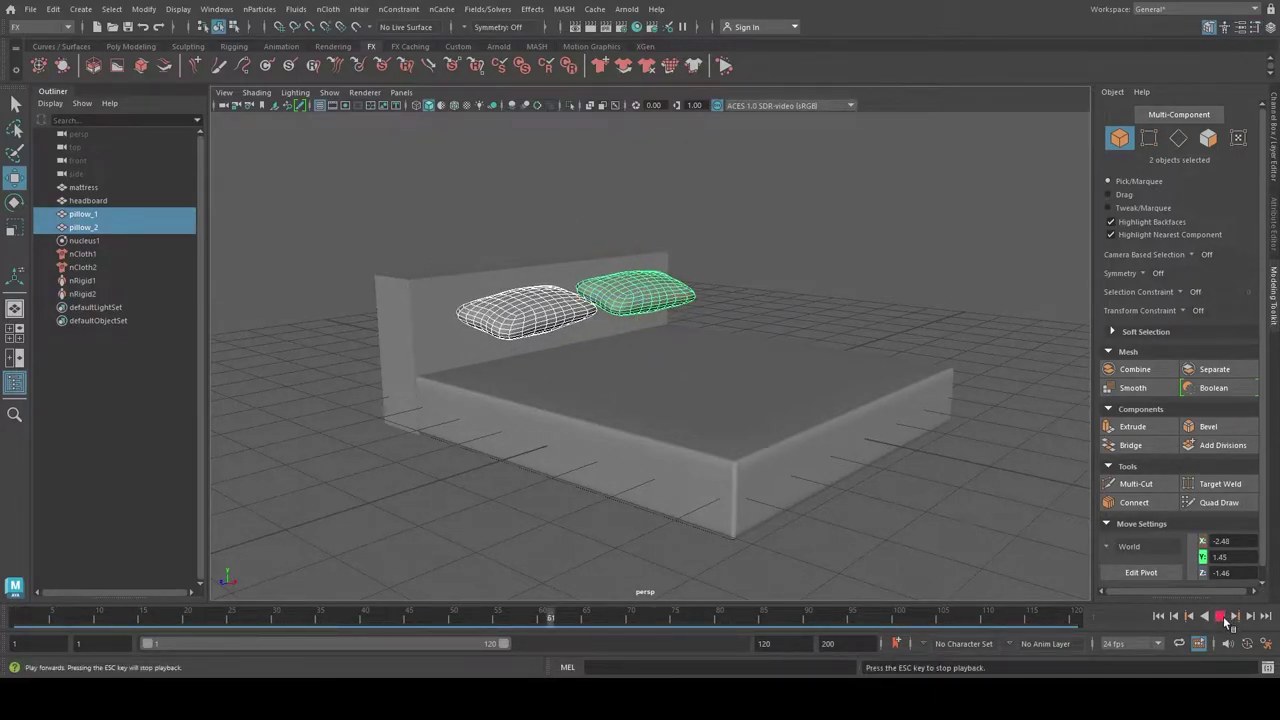
{"action": "left_click", "coordinate": [1221, 617]}
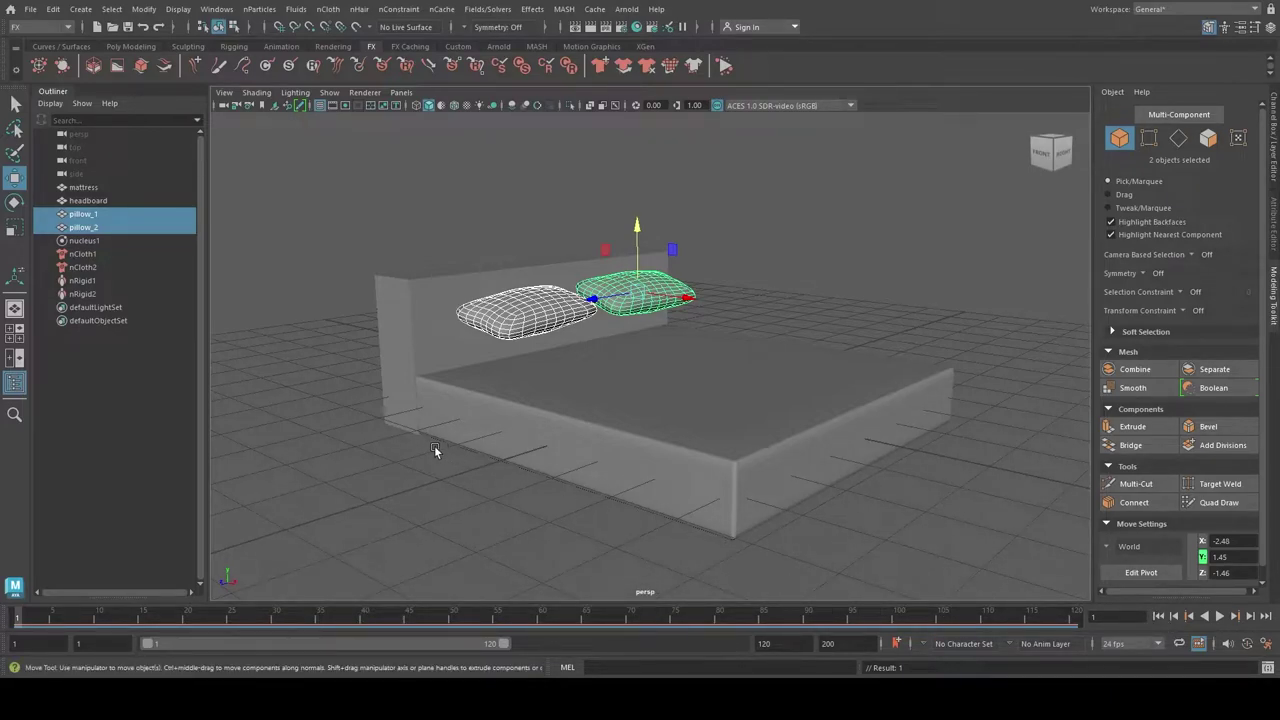
{"action": "left_click", "coordinate": [1220, 616]}
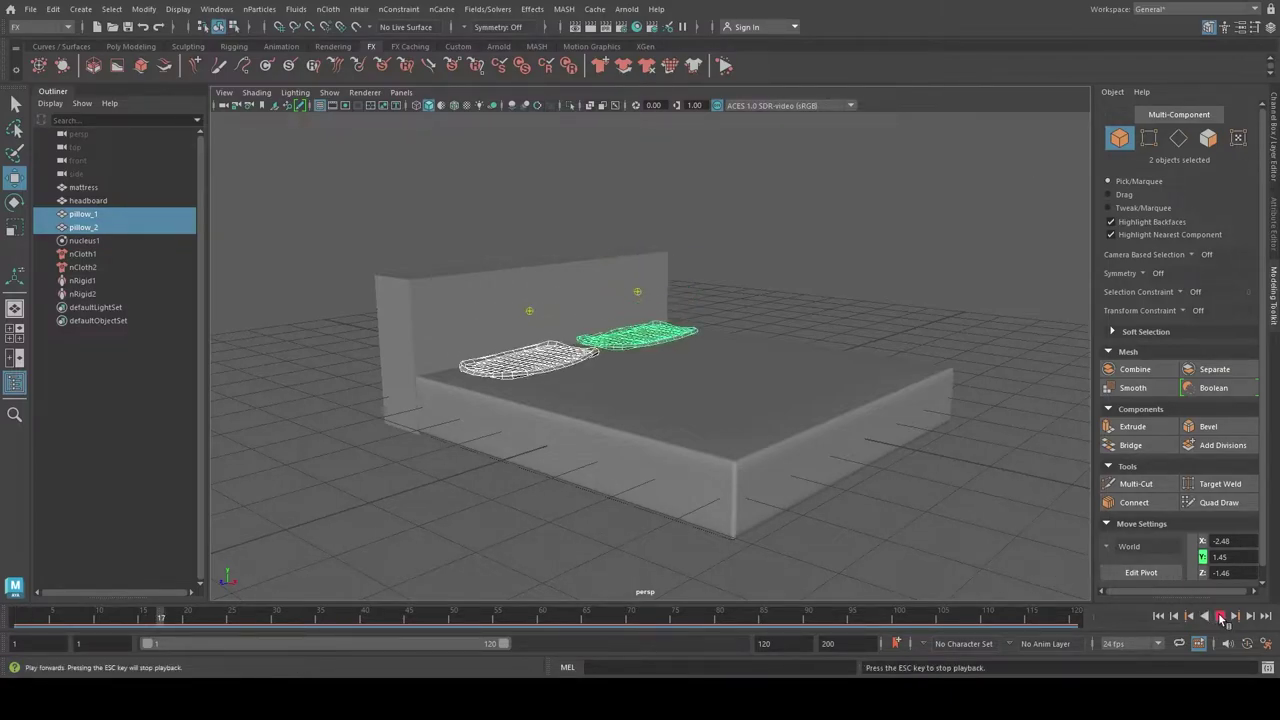
{"action": "left_click", "coordinate": [1220, 616]}
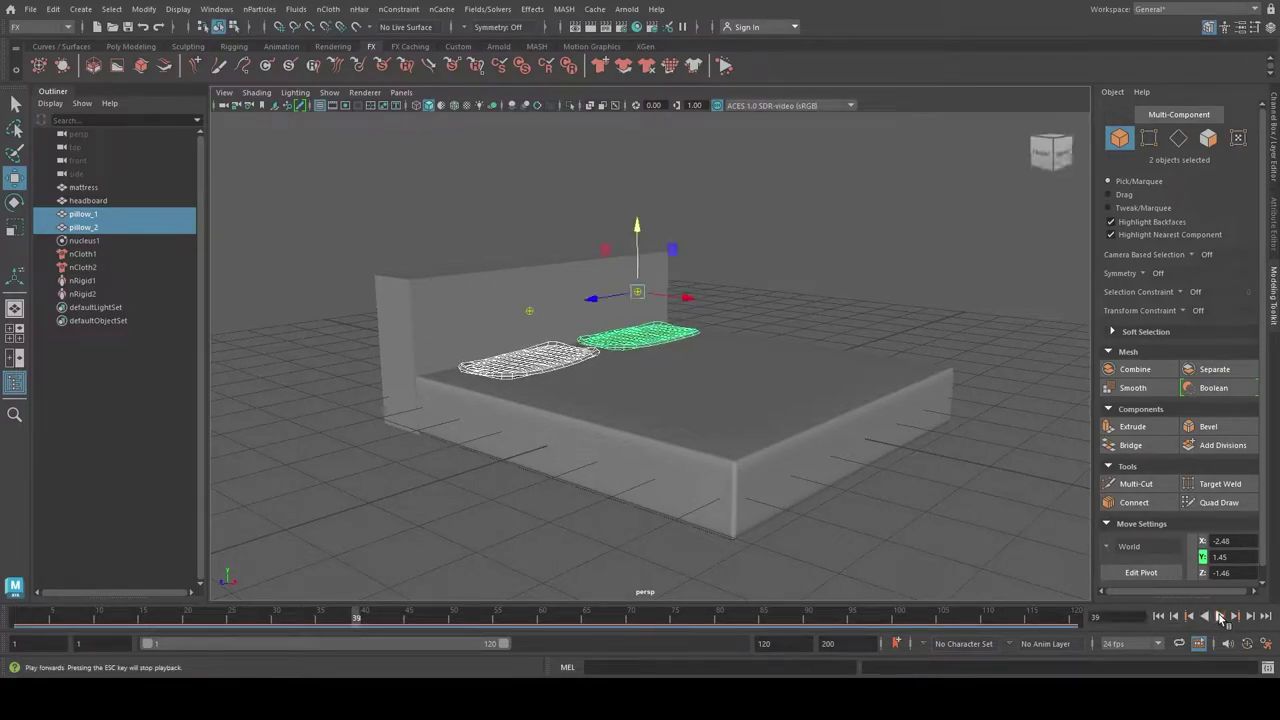
{"action": "left_click", "coordinate": [1159, 617]}
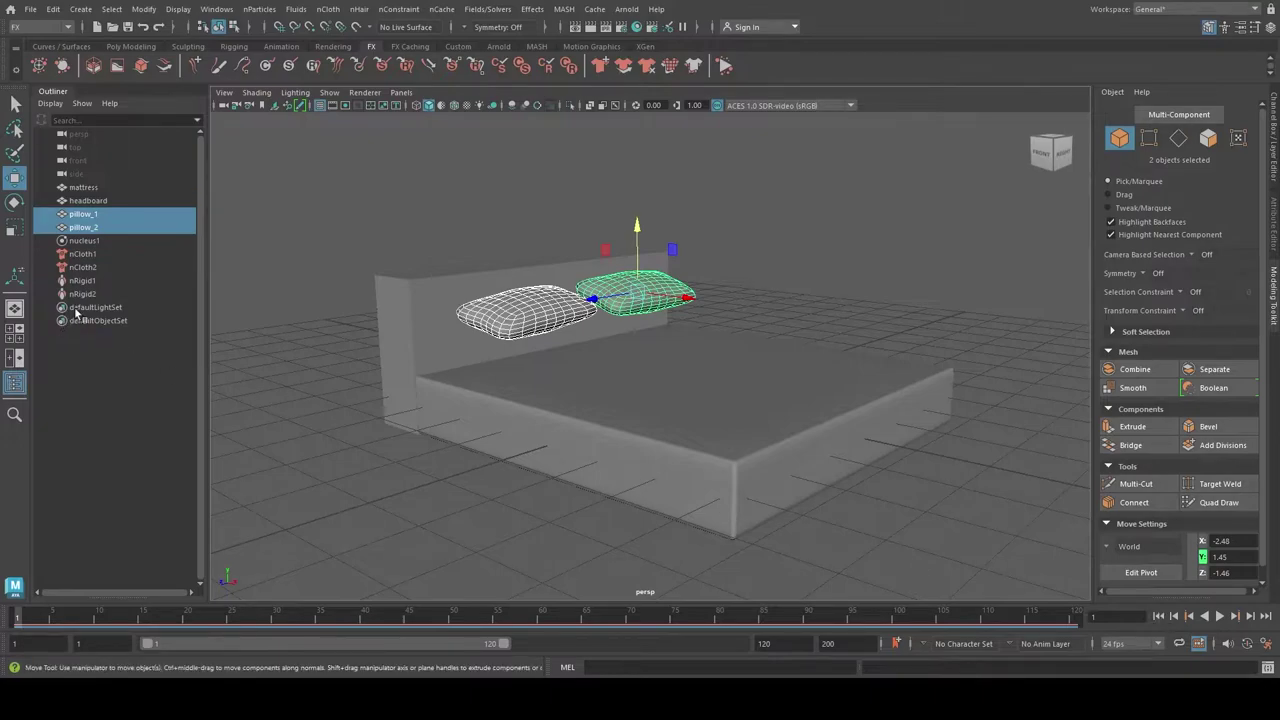
Step: Show nClothShape1's attributes with Dynamic Properties expanded, revealing Rigidity 0
{"action": "left_click", "coordinate": [83, 256]}
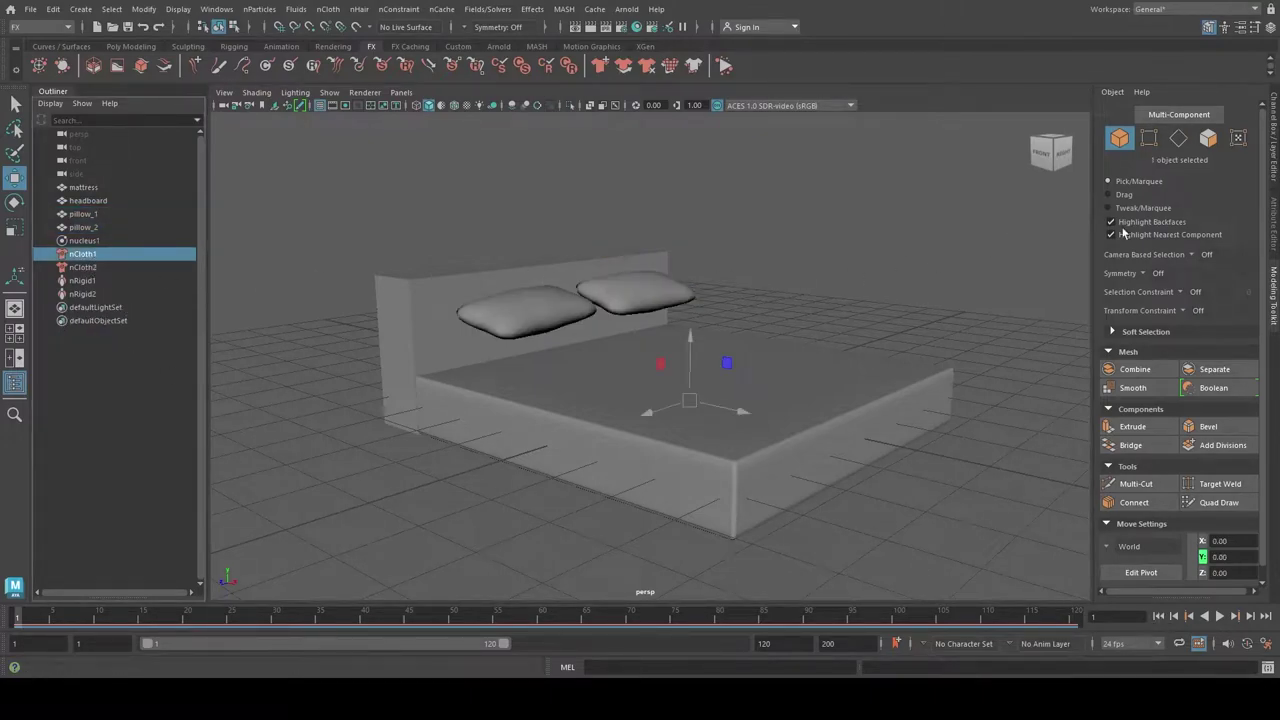
{"action": "left_click", "coordinate": [1272, 221]}
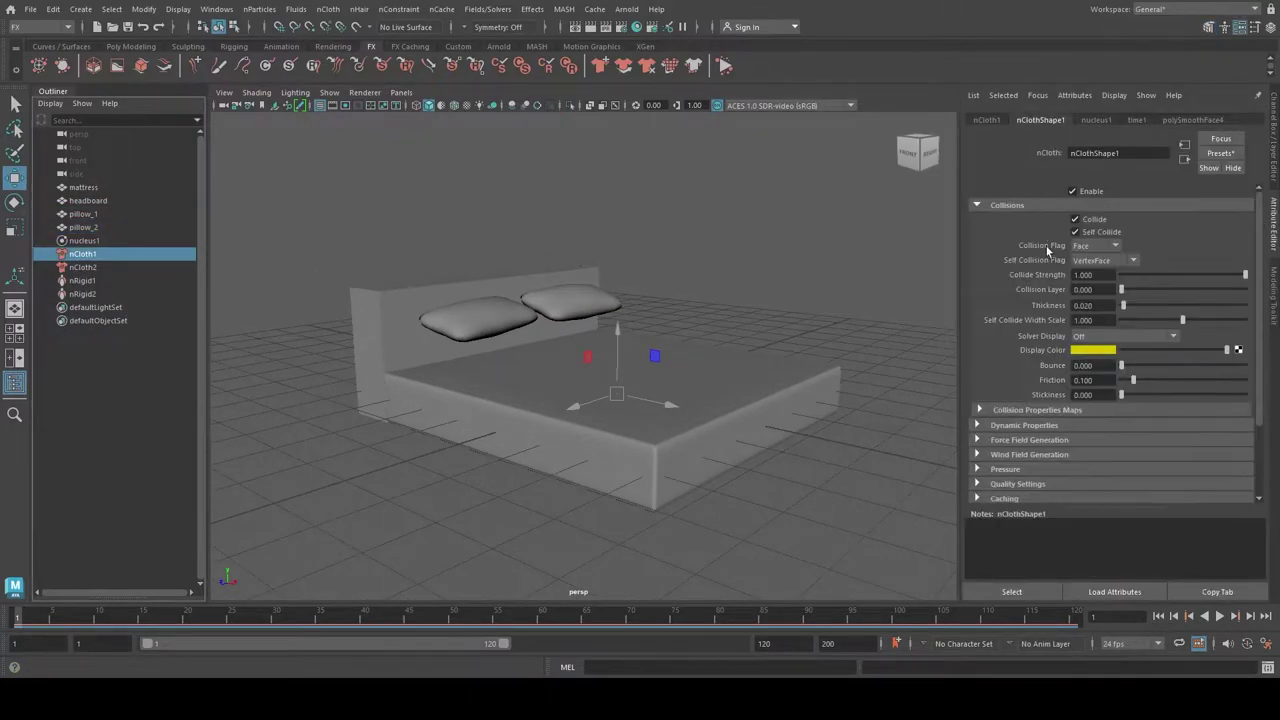
{"action": "scroll", "coordinate": [1050, 331], "scroll_direction": "down", "scroll_amount": 2}
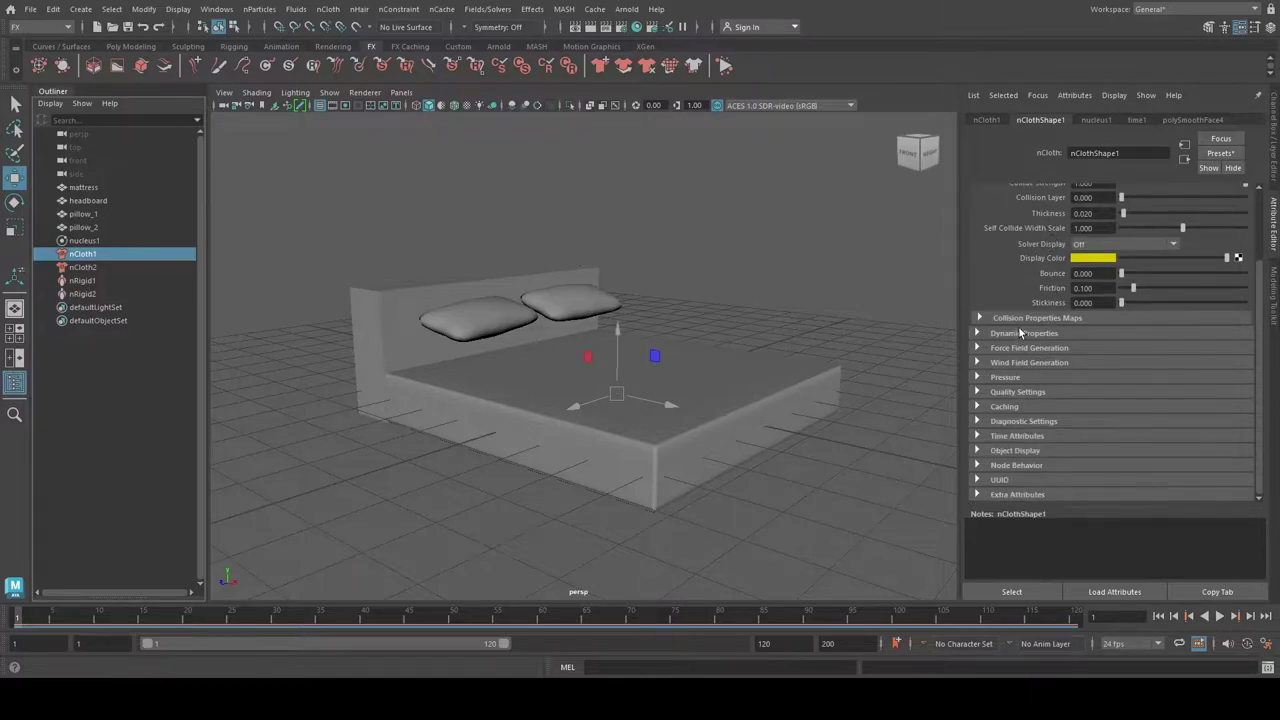
{"action": "left_click", "coordinate": [1022, 334]}
{"action": "scroll", "coordinate": [1027, 366], "scroll_direction": "down", "scroll_amount": 2}
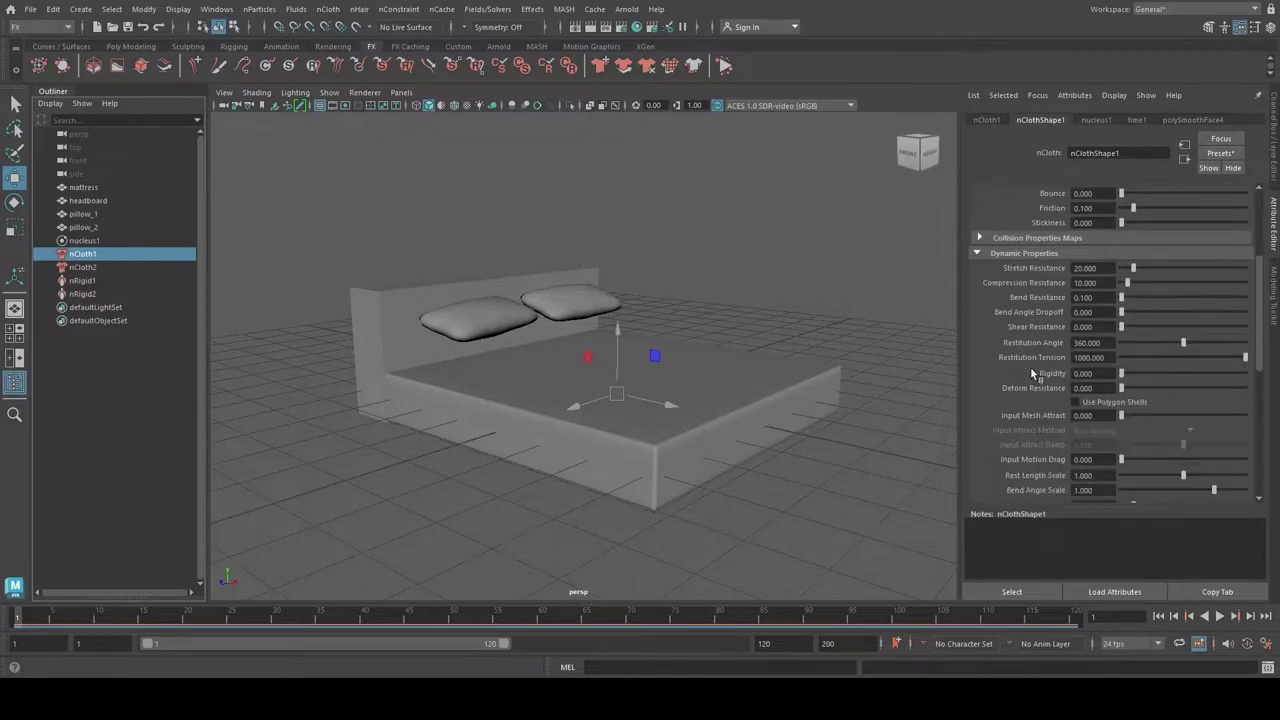
{"action": "scroll", "coordinate": [1030, 366], "scroll_direction": "down", "scroll_amount": 1}
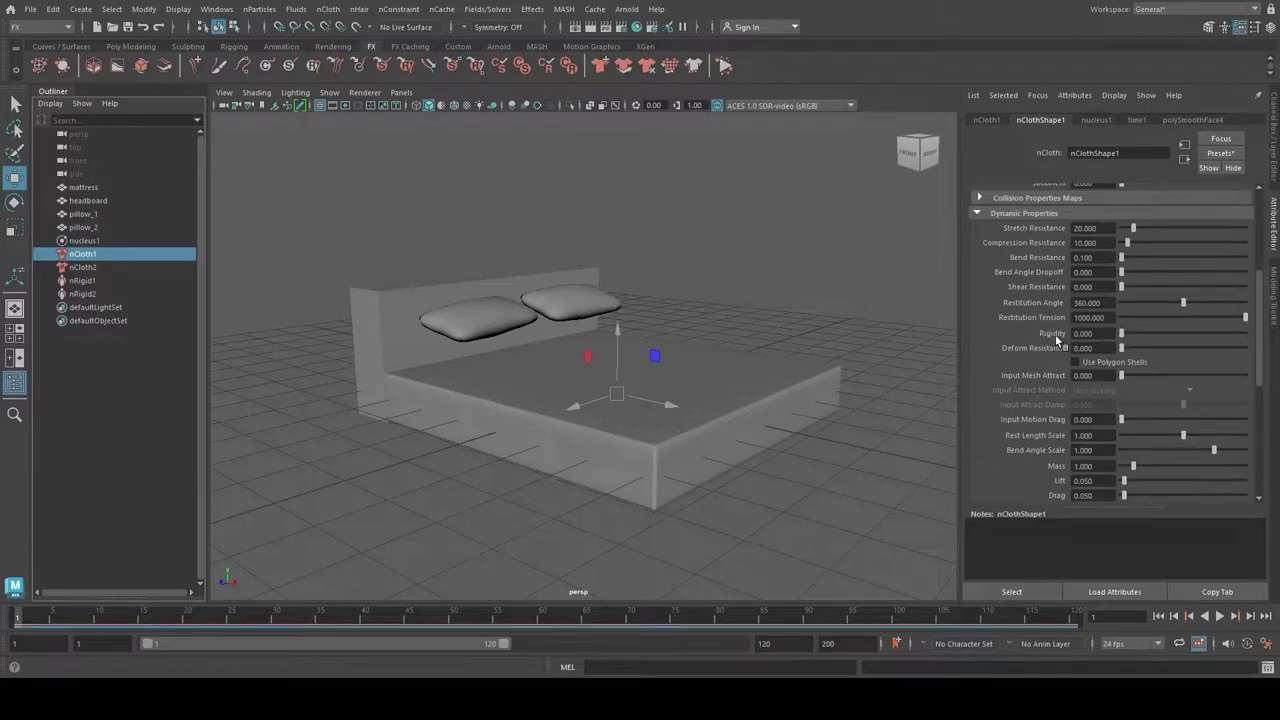
Step: Raise pillow_1's Rigidity, test-play the drop, and rewind to frame 1
{"action": "left_click_drag", "start_coordinate": [1122, 334], "coordinate": [1183, 334]}
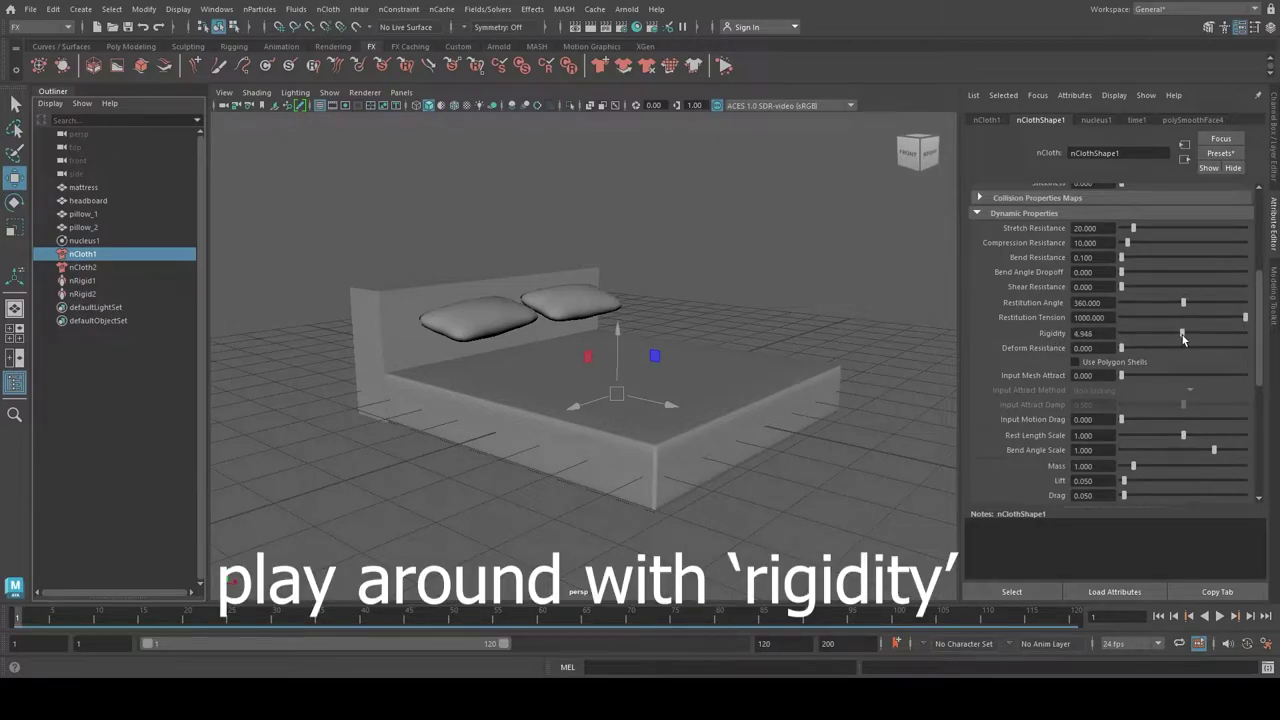
{"action": "left_click", "coordinate": [1219, 616]}
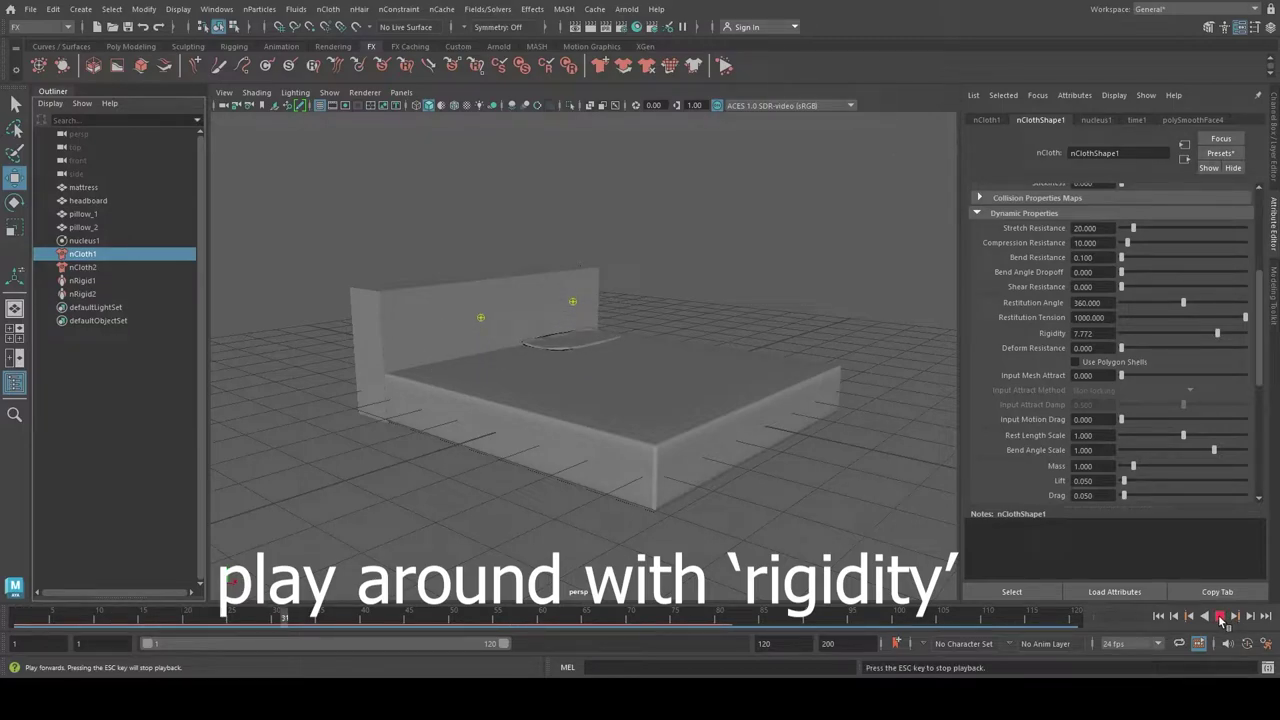
{"action": "left_click", "coordinate": [1220, 617]}
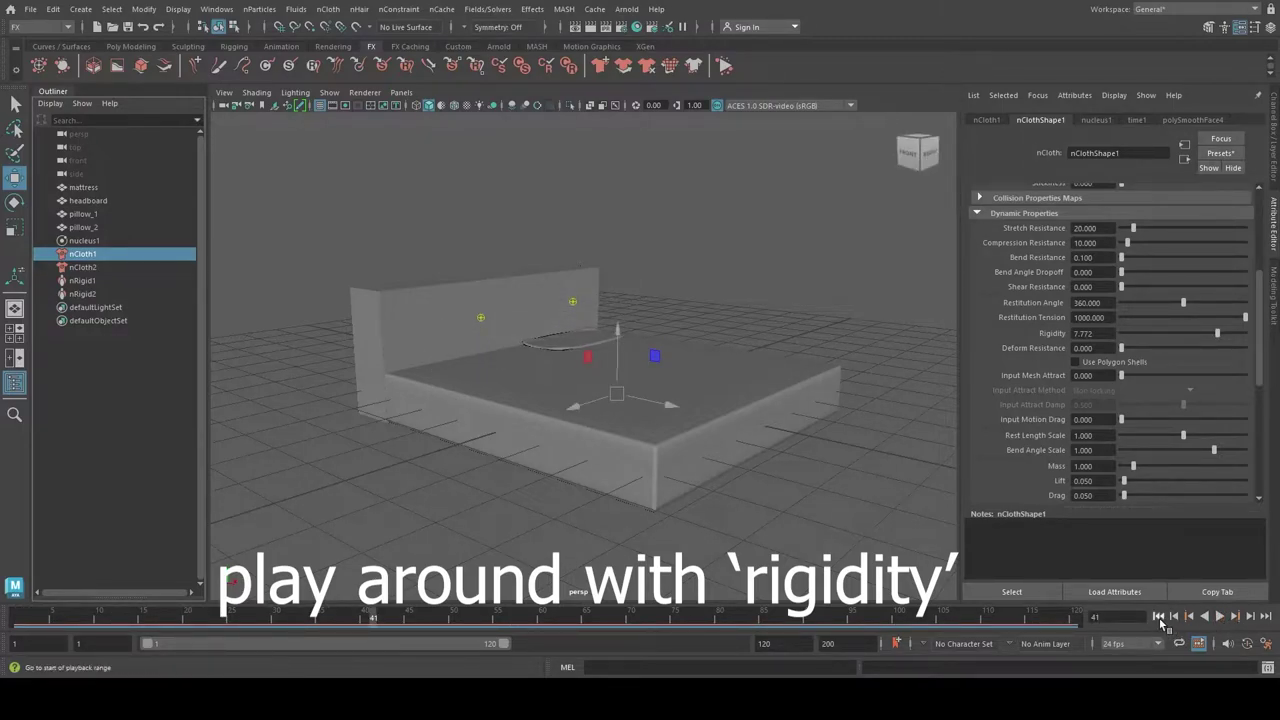
{"action": "left_click", "coordinate": [1158, 617]}
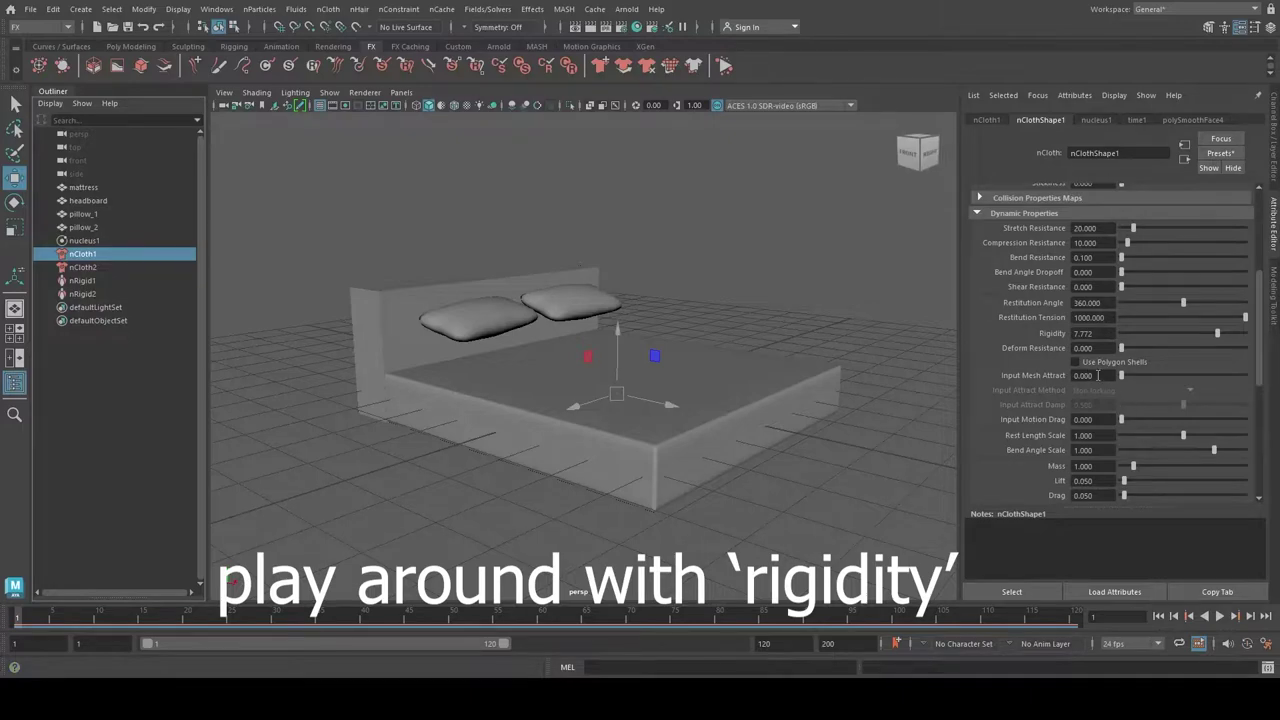
Step: Lower the Rigidity in stages between test plays, finishing at 0.272
{"action": "left_click_drag", "start_coordinate": [1167, 332], "coordinate": [1150, 333]}
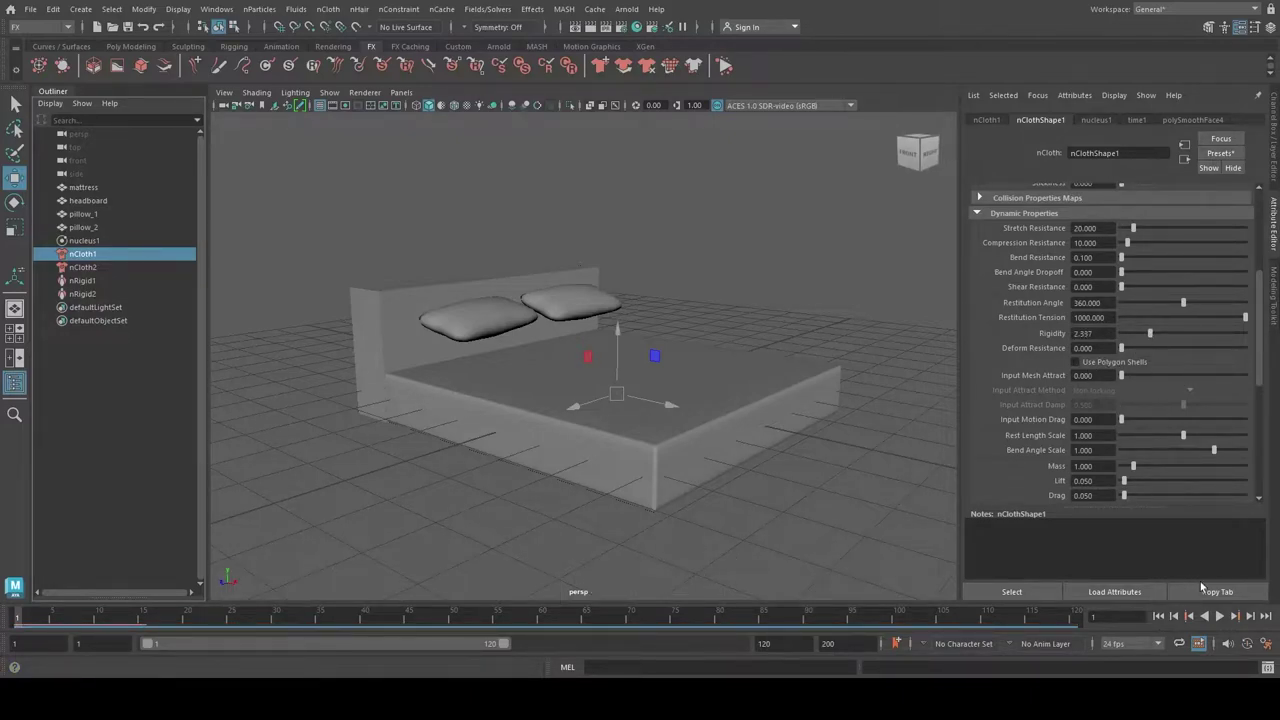
{"action": "left_click", "coordinate": [1222, 617]}
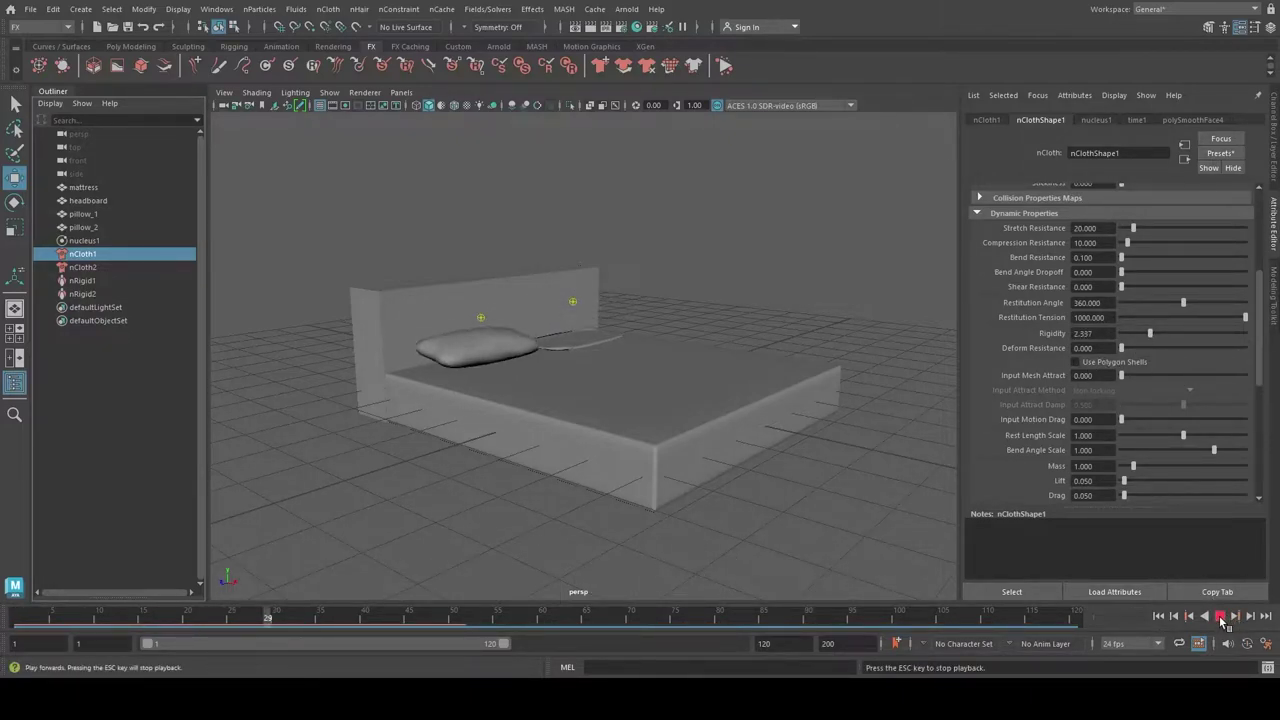
{"action": "left_click", "coordinate": [1222, 617]}
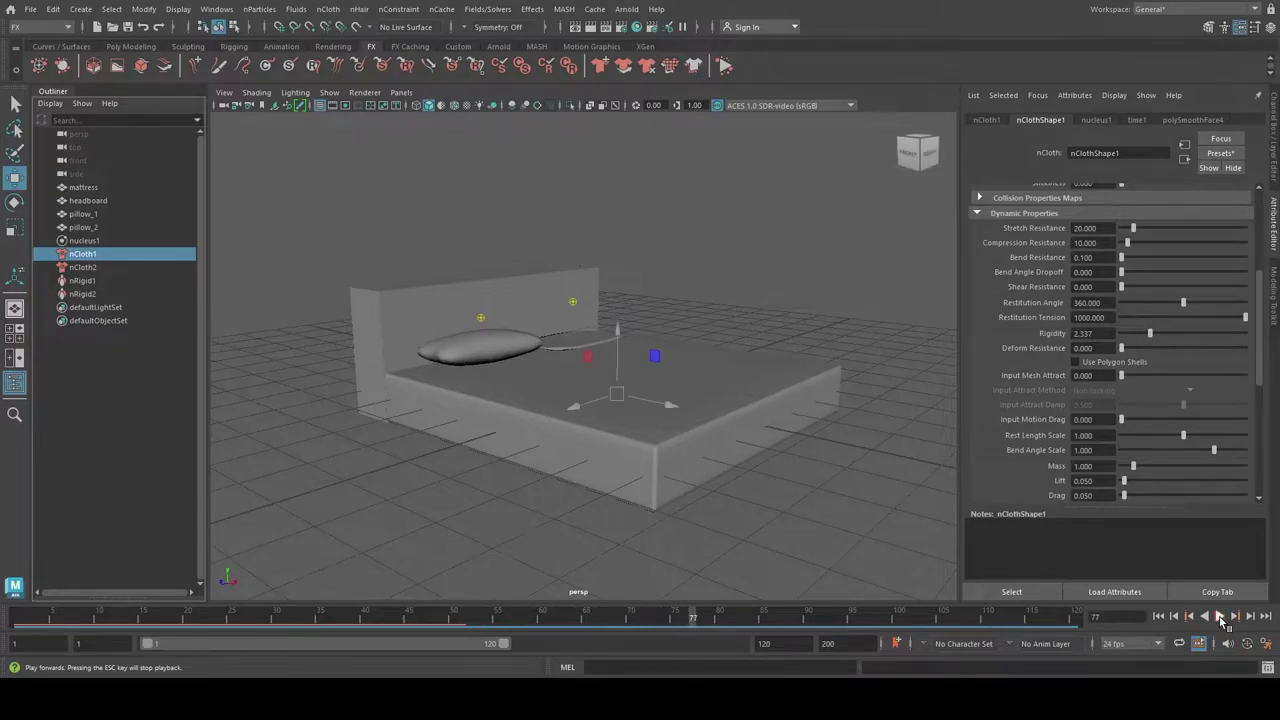
{"action": "left_click_drag", "start_coordinate": [1150, 333], "coordinate": [1132, 344]}
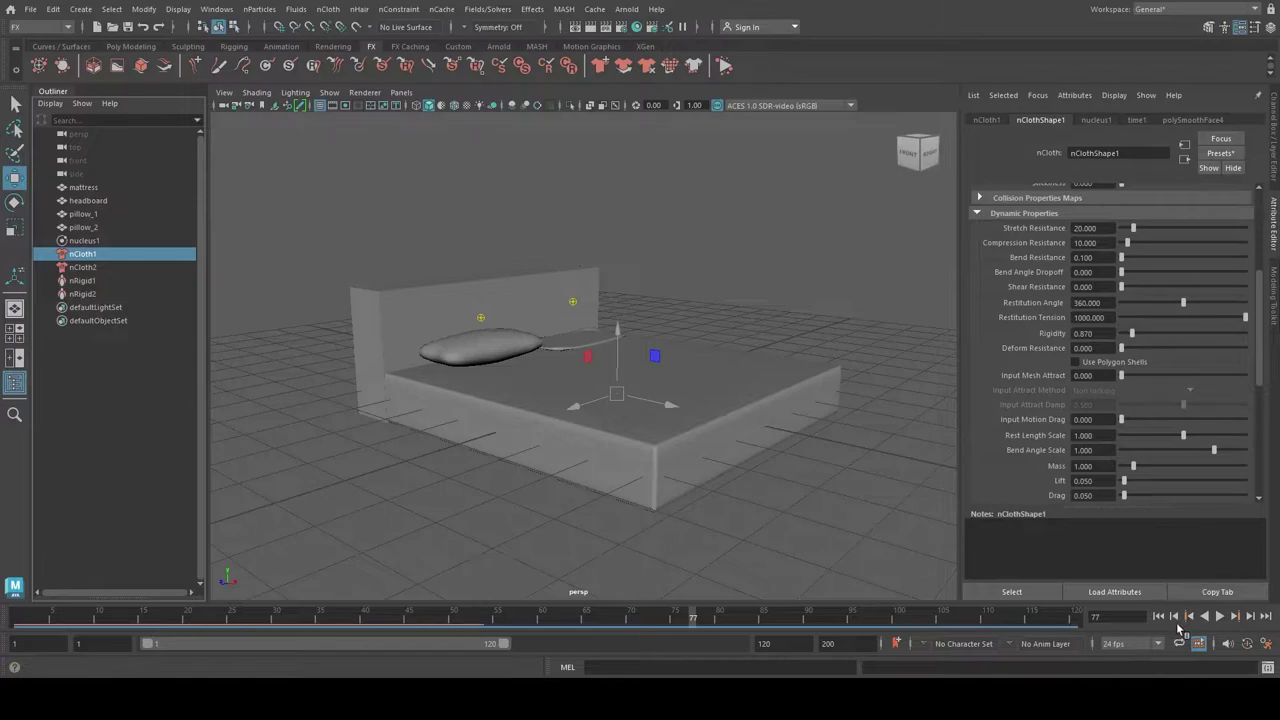
{"action": "left_click", "coordinate": [1158, 616]}
{"action": "left_click", "coordinate": [1220, 616]}
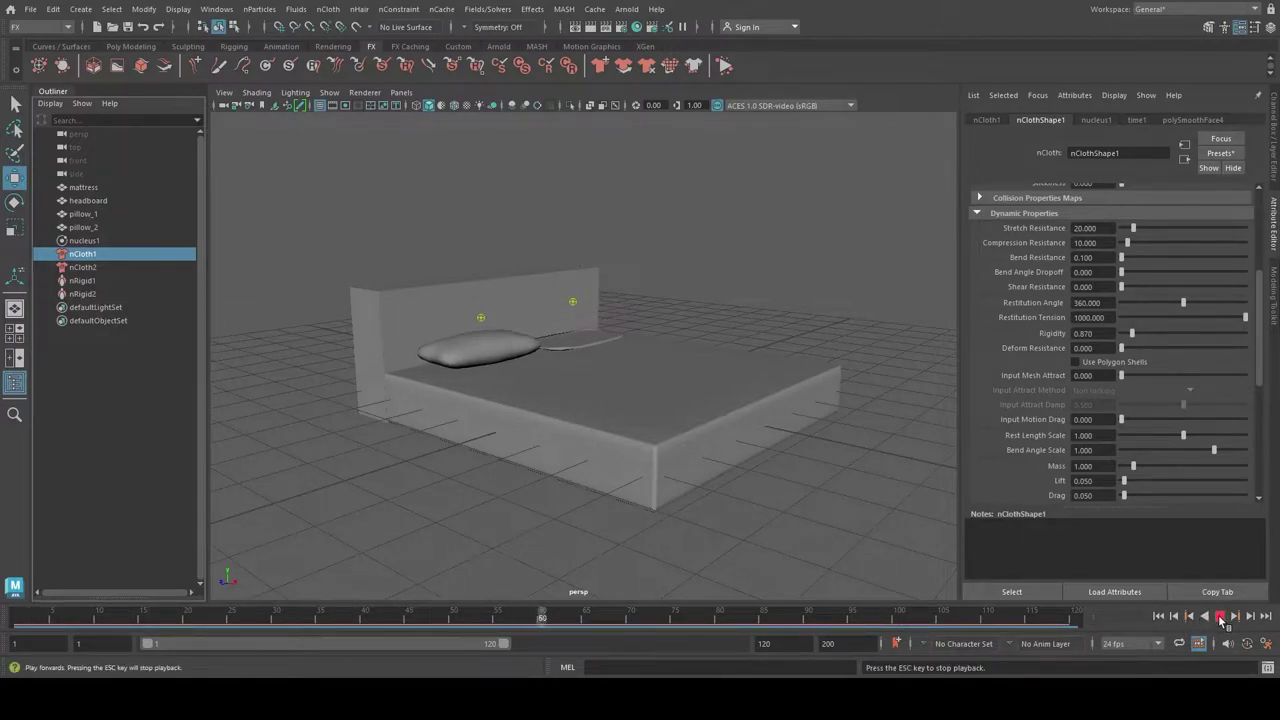
{"action": "left_click", "coordinate": [1221, 617]}
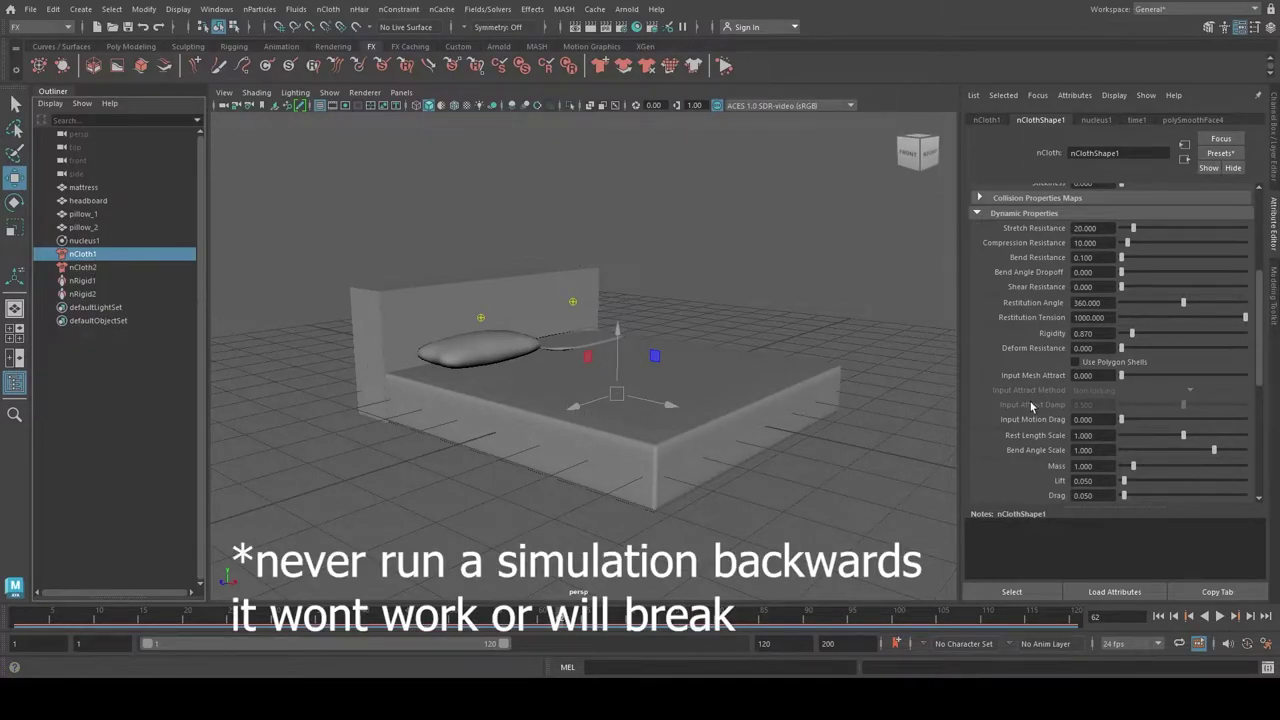
{"action": "left_click_drag", "start_coordinate": [1133, 334], "coordinate": [1125, 334]}
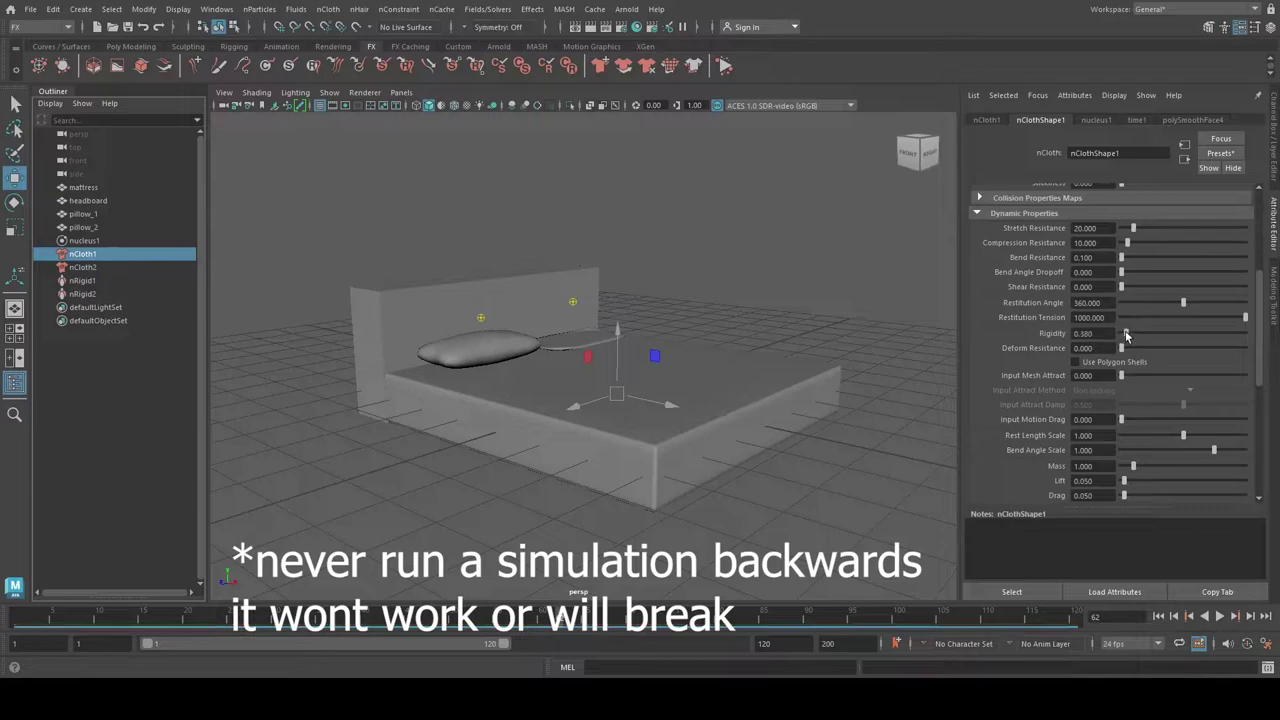
Step: Set nCloth2's Rigidity to 0.326 and replay until both pillows settle by frame 47
{"action": "left_click", "coordinate": [96, 268]}
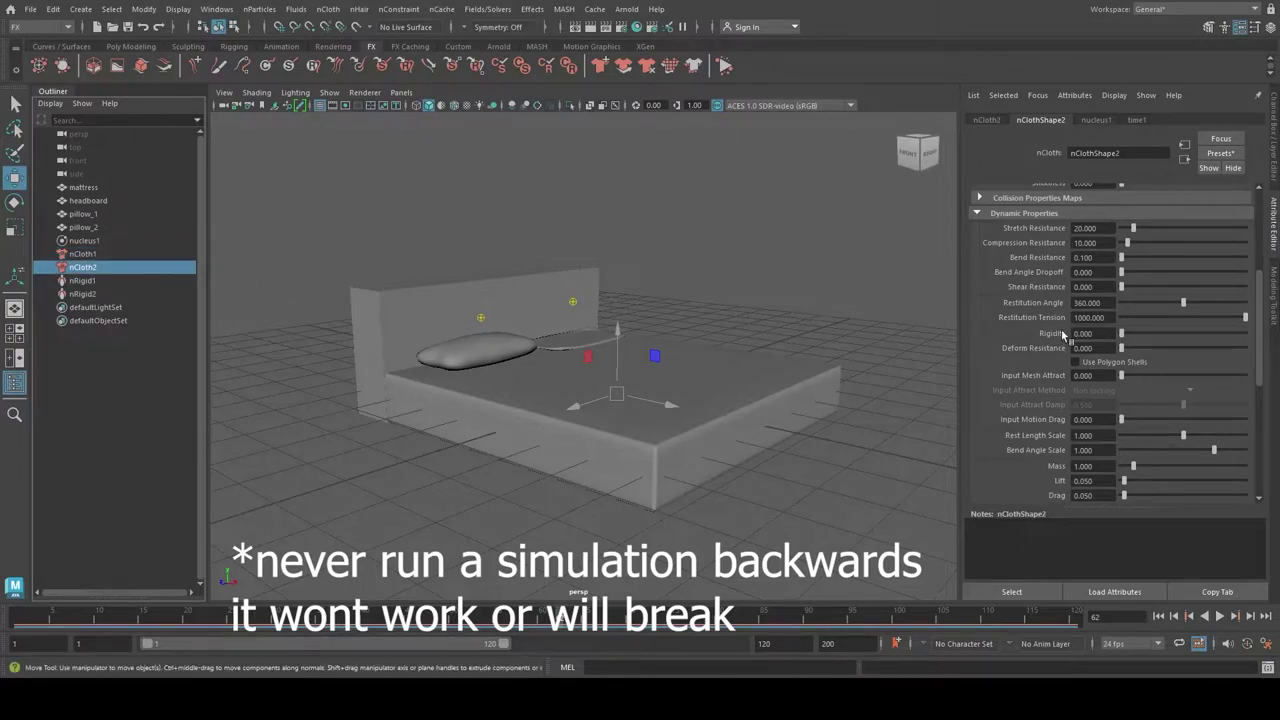
{"action": "left_click_drag", "start_coordinate": [1121, 334], "coordinate": [1125, 334]}
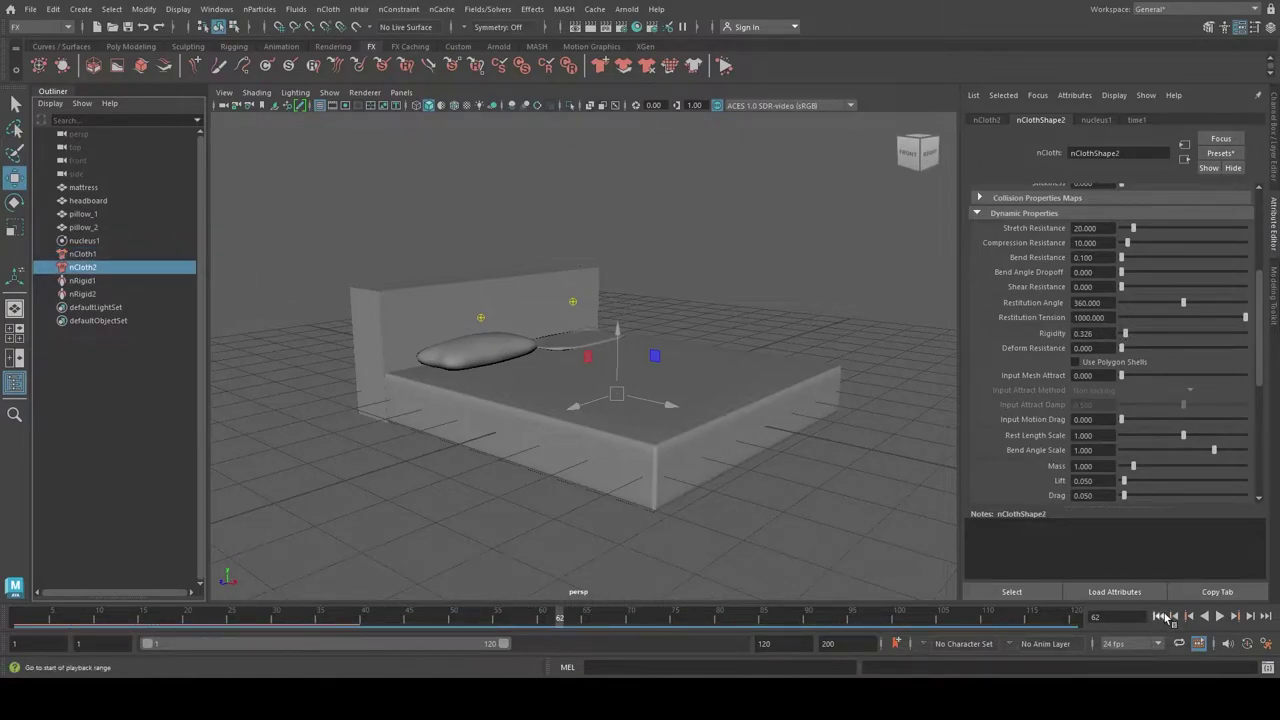
{"action": "left_click", "coordinate": [1158, 616]}
{"action": "left_click", "coordinate": [1220, 617]}
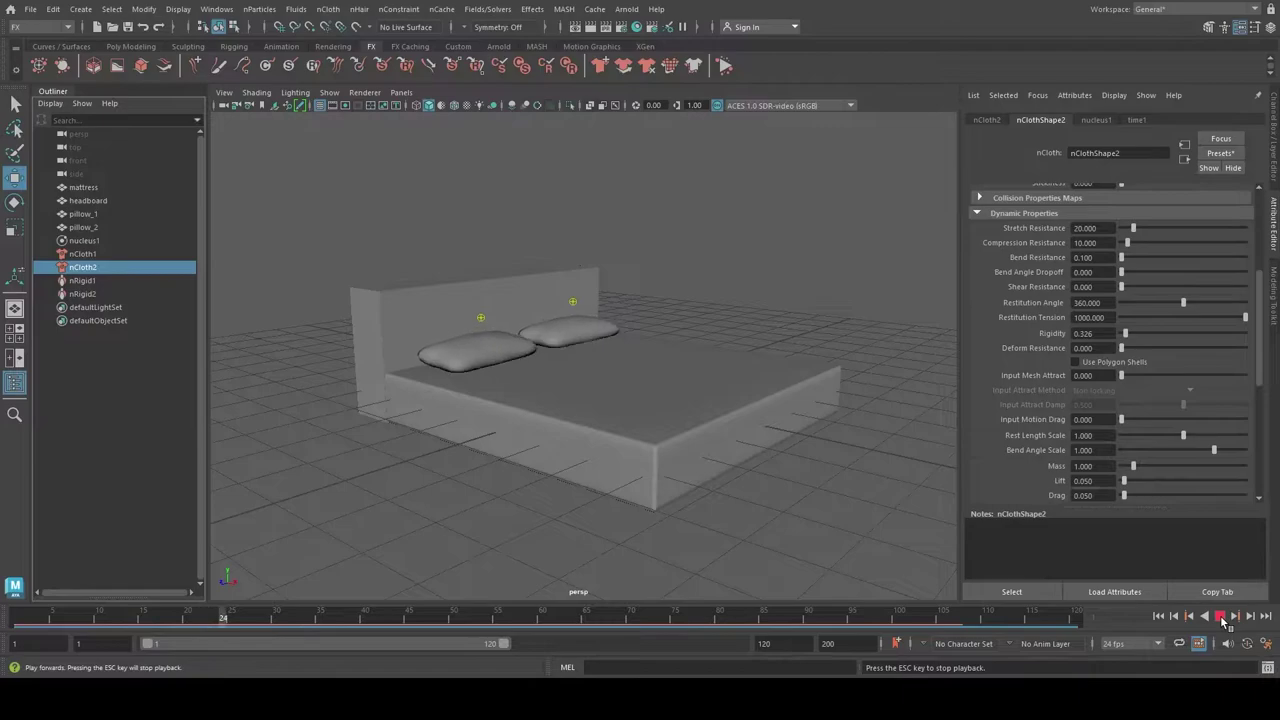
{"action": "left_click", "coordinate": [1220, 617]}
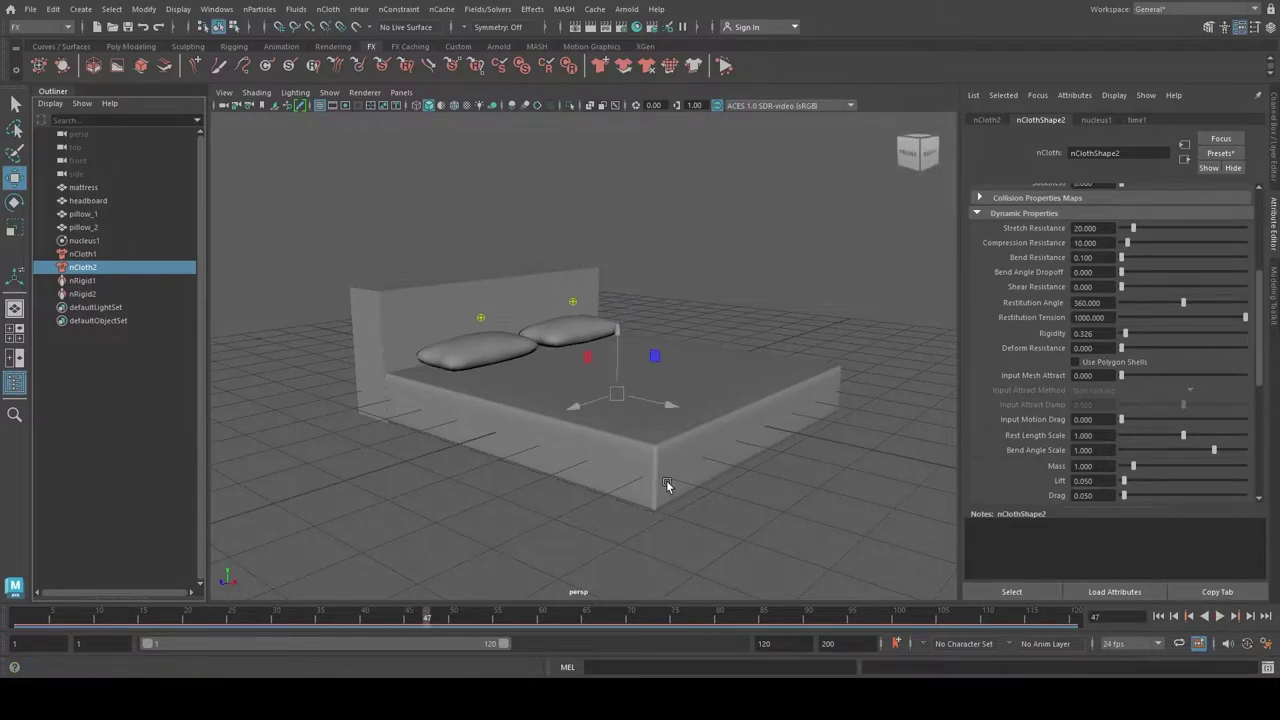
{"action": "left_click", "coordinate": [418, 481]}
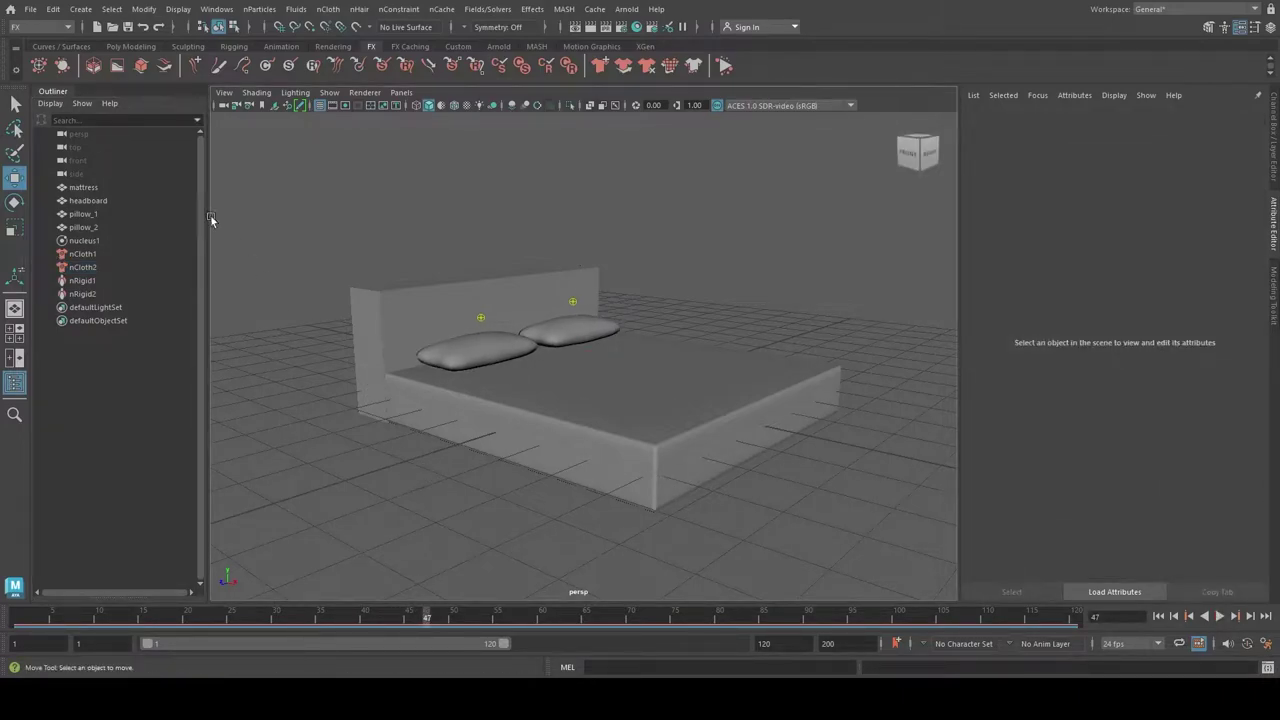
{"action": "left_click", "coordinate": [112, 44]}
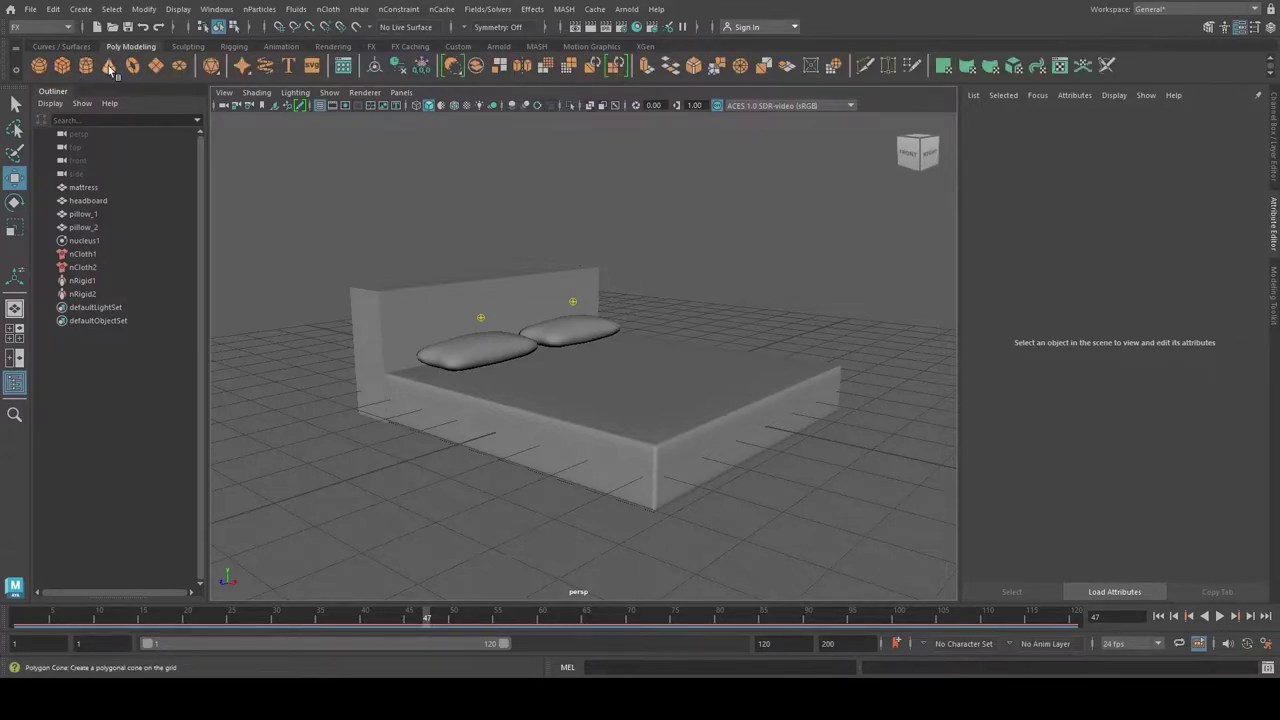
Step: Create a polygon plane, raise it above the bed, and scale it to cover the mattress
{"action": "left_click", "coordinate": [156, 66]}
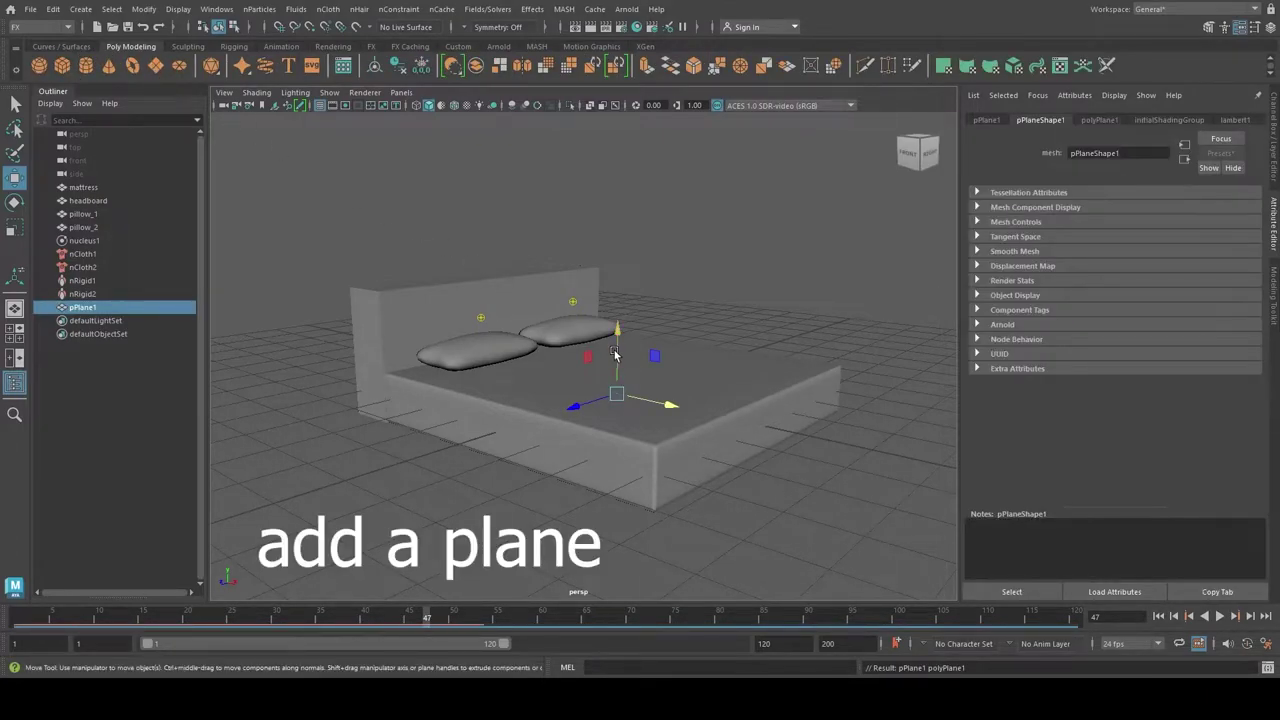
{"action": "mouse_move", "coordinate": [614, 353]}
{"action": "left_mouse_down"}
{"action": "mouse_move", "coordinate": [614, 232]}
{"action": "mouse_move", "coordinate": [618, 310]}
{"action": "mouse_move", "coordinate": [570, 340]}
{"action": "left_mouse_up"}
{"action": "key", "text": "r"}
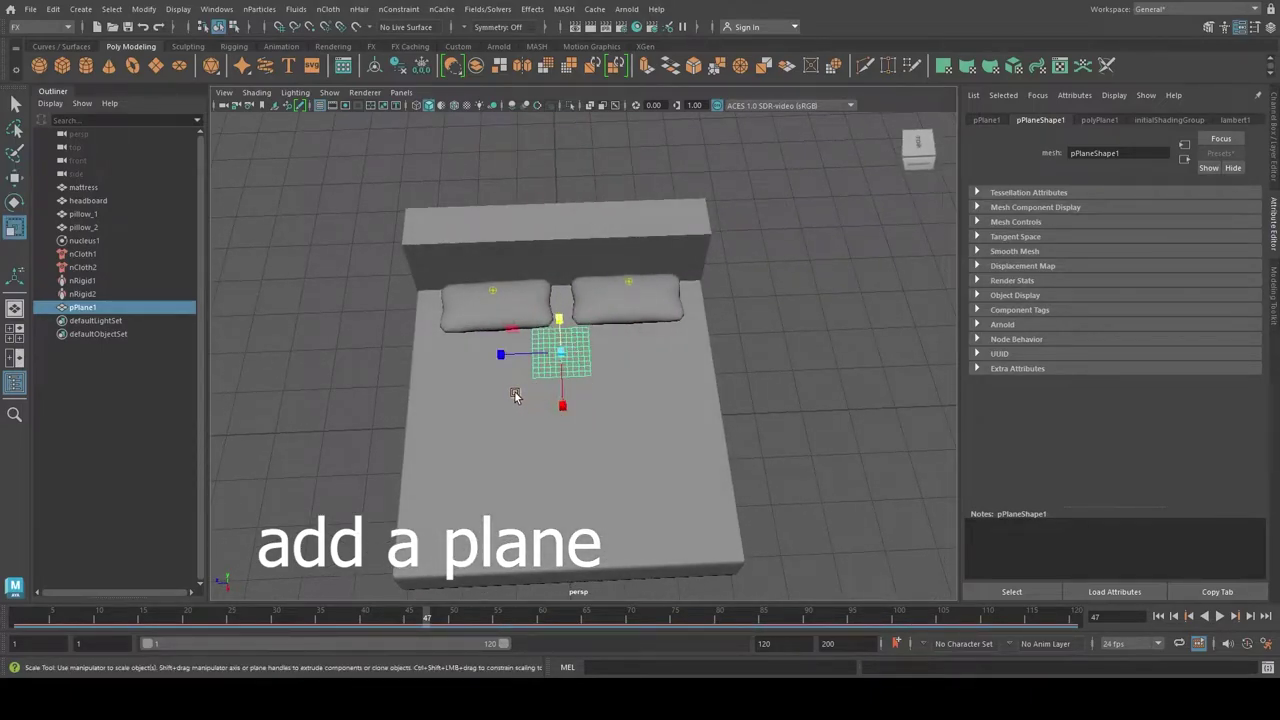
{"action": "left_click_drag", "start_coordinate": [514, 396], "coordinate": [477, 464]}
{"action": "left_click_drag", "start_coordinate": [500, 400], "coordinate": [566, 323], "text": "alt"}
{"action": "mouse_move", "coordinate": [537, 380]}
{"action": "left_mouse_down"}
{"action": "mouse_move", "coordinate": [527, 400]}
{"action": "mouse_move", "coordinate": [589, 447]}
{"action": "mouse_move", "coordinate": [614, 497]}
{"action": "mouse_move", "coordinate": [523, 466]}
{"action": "mouse_move", "coordinate": [603, 420]}
{"action": "left_mouse_up"}
{"action": "key", "text": "w"}
Step: Rename pPlane1 to 'blanket' in the Outliner
{"action": "double_click", "coordinate": [90, 308]}
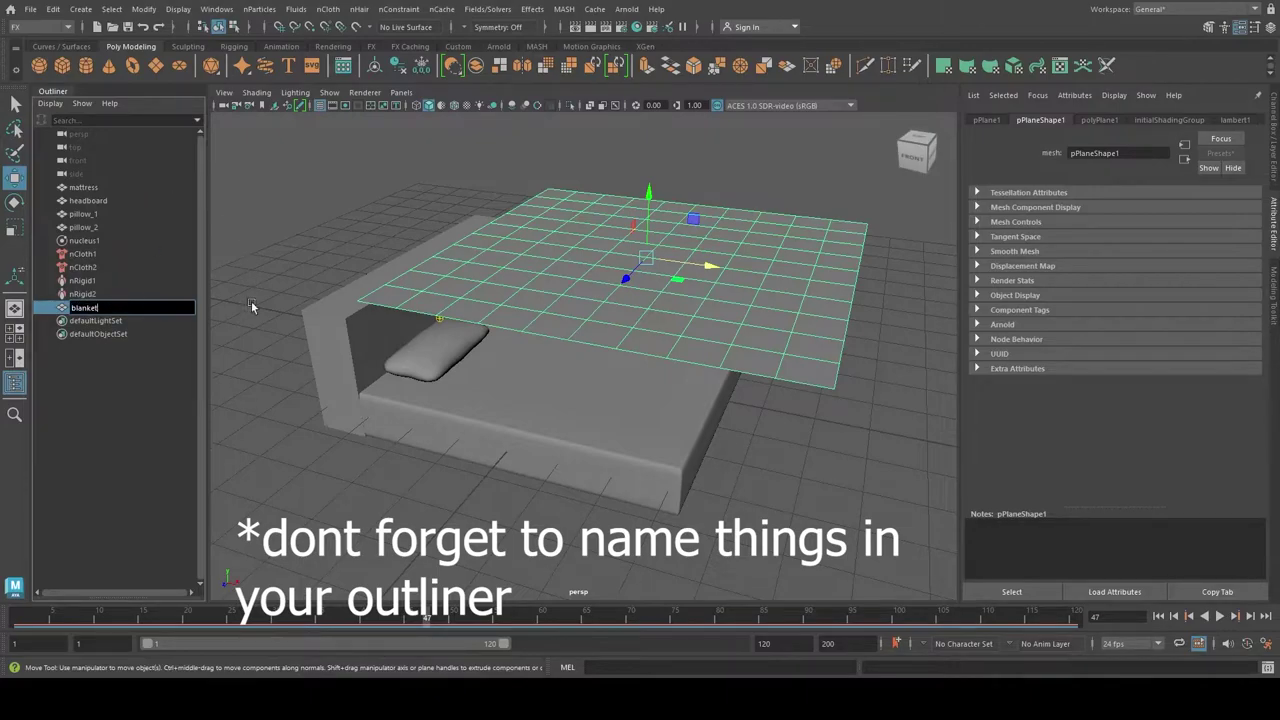
{"action": "key", "text": "Return"}
{"action": "left_click", "coordinate": [247, 343]}
{"action": "left_click", "coordinate": [614, 290]}
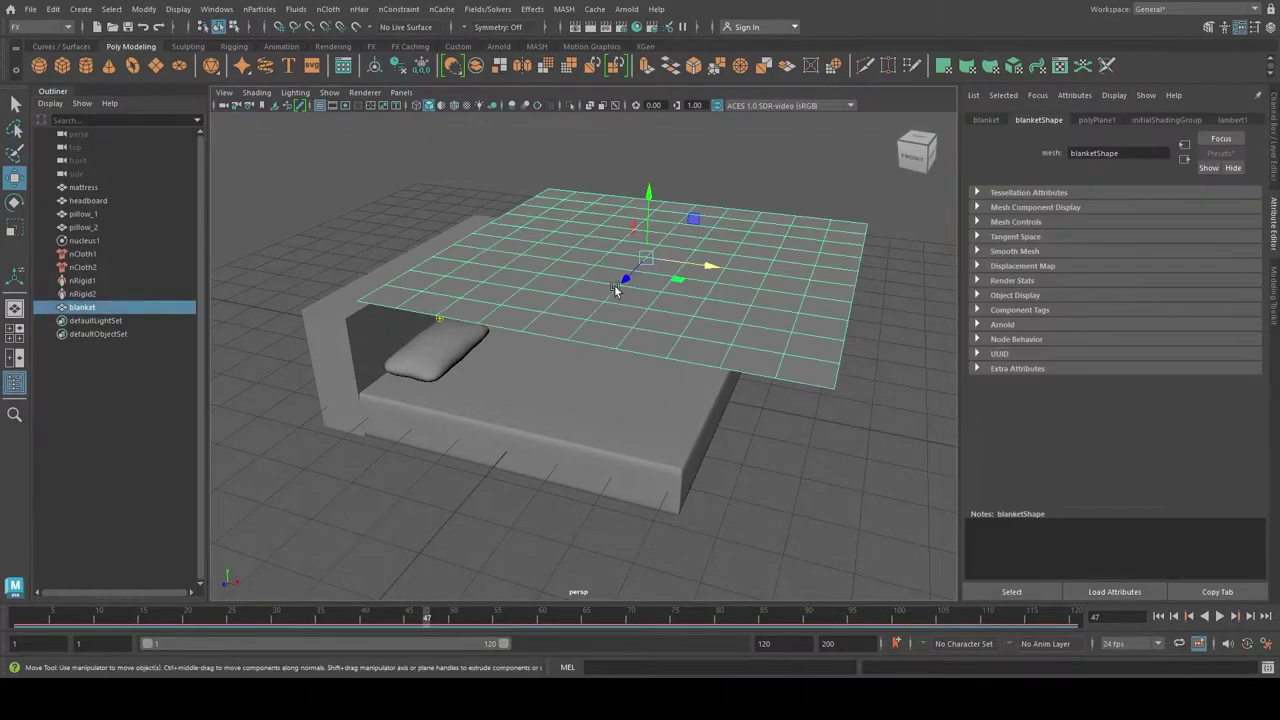
Step: Smooth the blanket plane with polySmoothFace6 at 1 division for a denser mesh
{"action": "left_click", "coordinate": [1275, 175]}
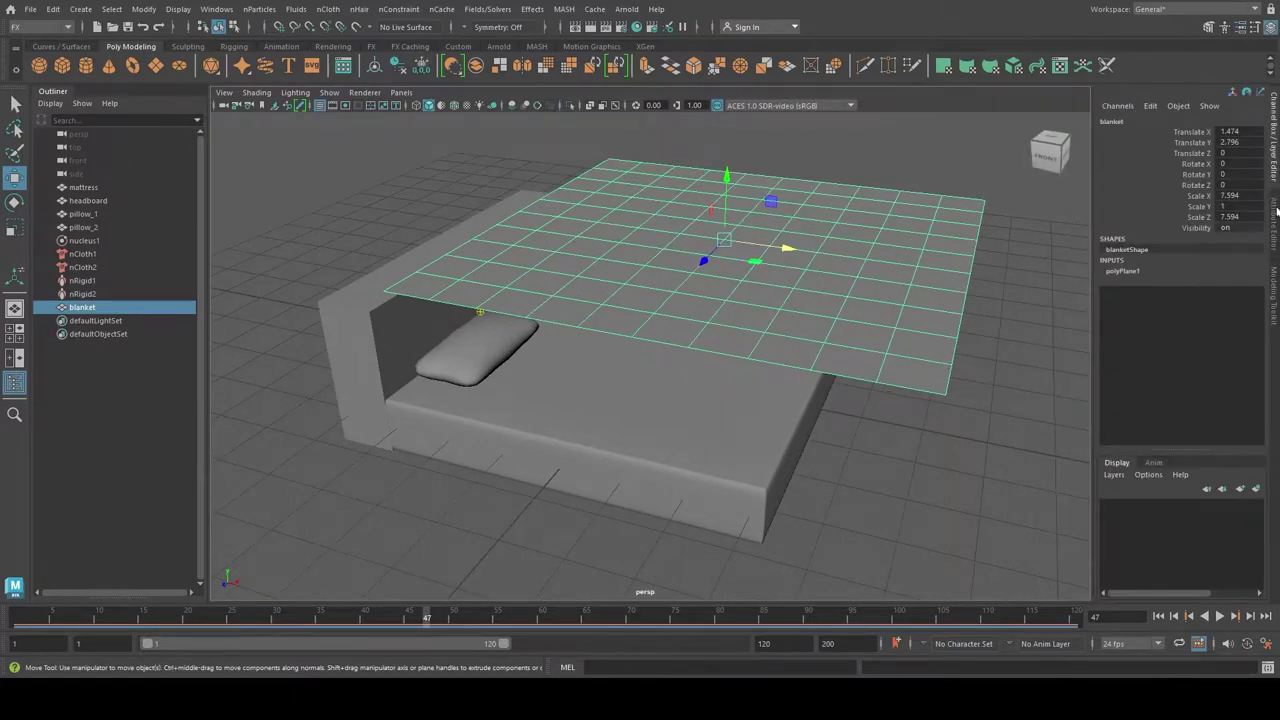
{"action": "left_click", "coordinate": [1273, 280]}
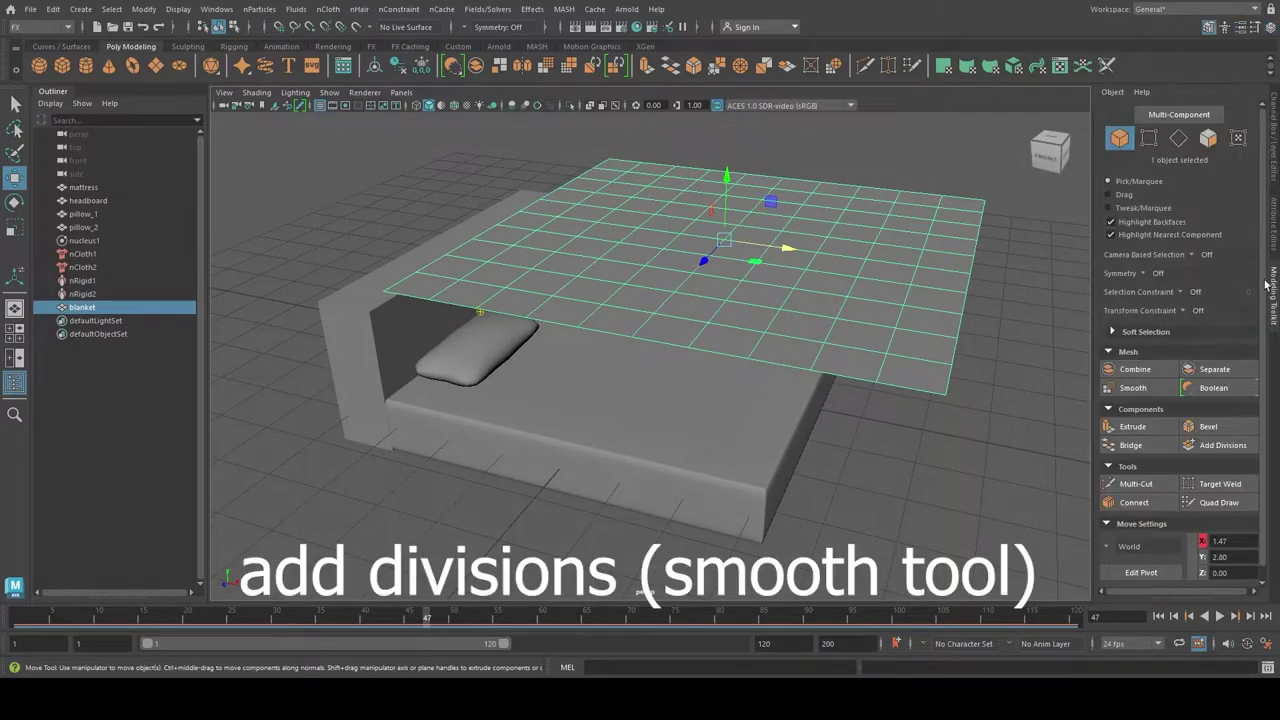
{"action": "left_click", "coordinate": [1150, 390]}
{"action": "left_click", "coordinate": [1150, 390]}
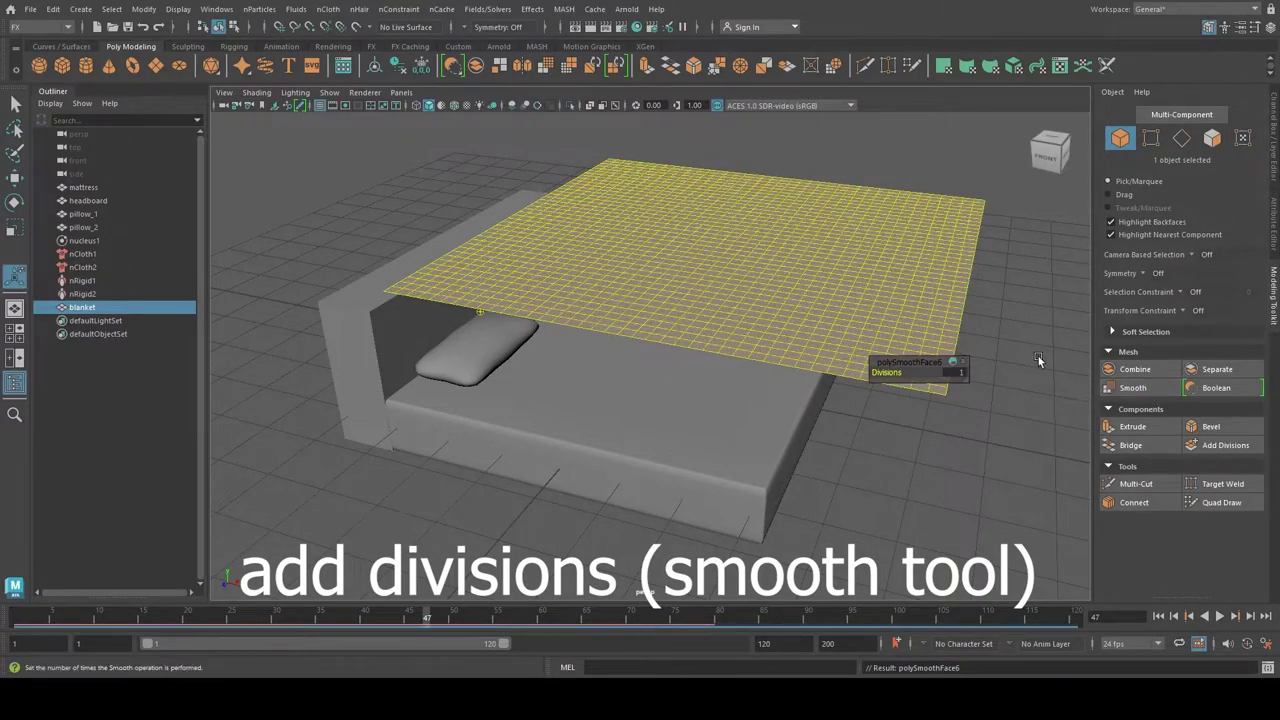
{"action": "left_click", "coordinate": [882, 250]}
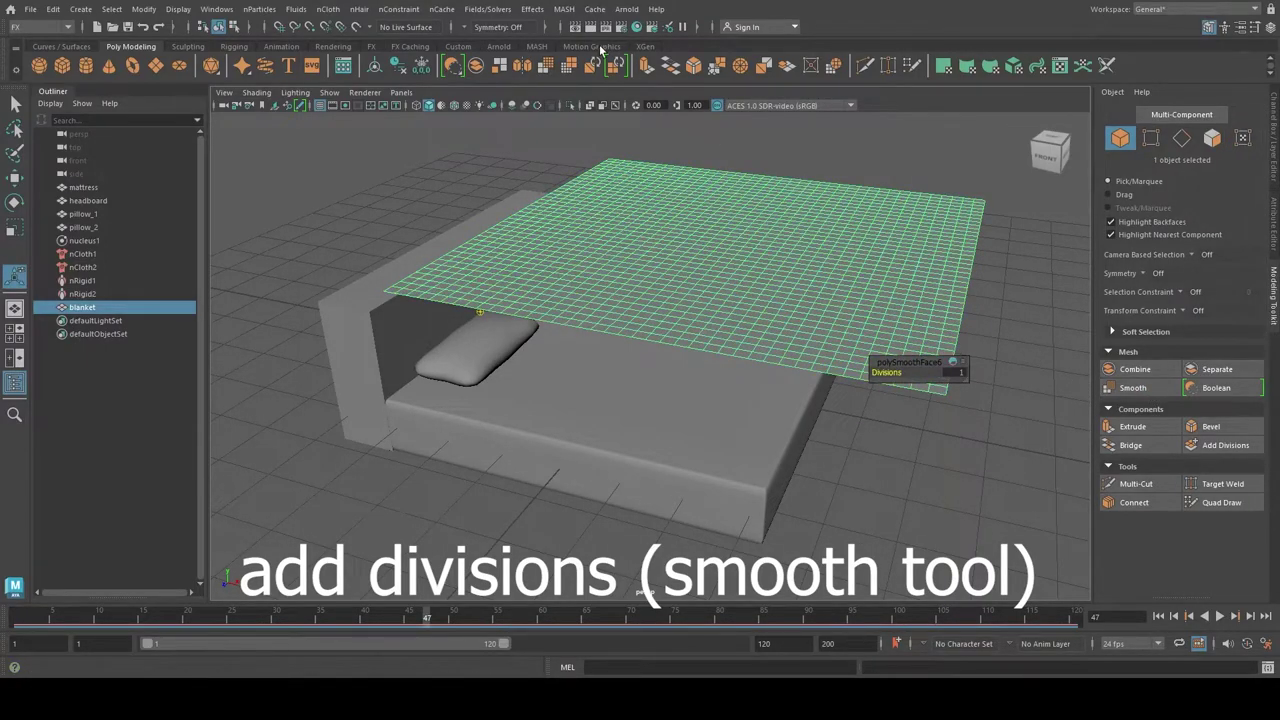
{"action": "left_click", "coordinate": [376, 47]}
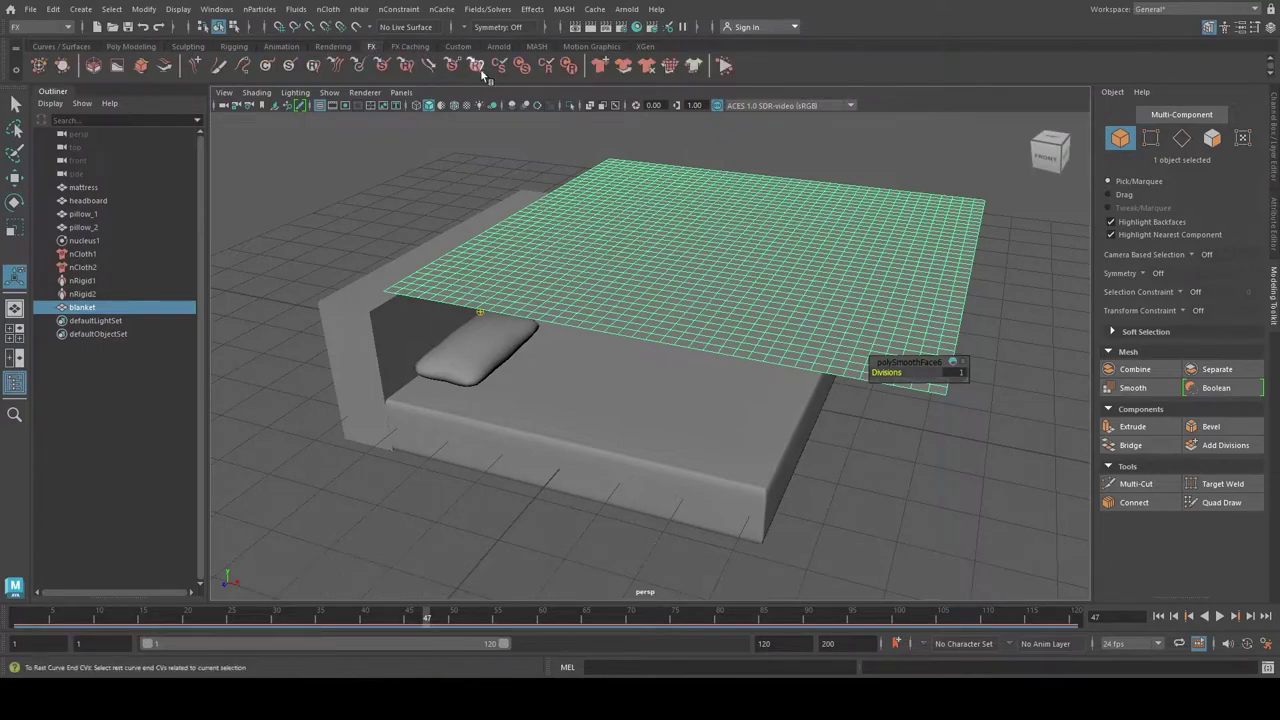
Step: Make the blanket nCloth3, play the simulation to frame 97, and rewind to frame 1
{"action": "left_click", "coordinate": [600, 66]}
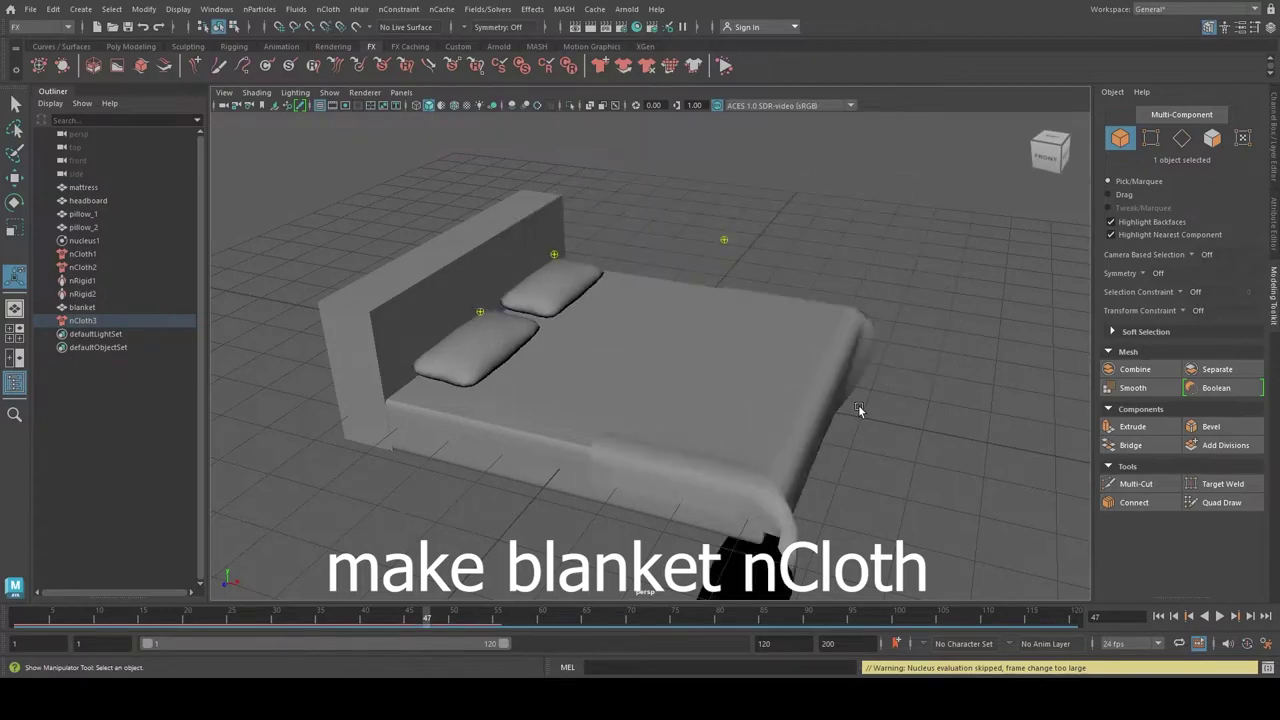
{"action": "left_click", "coordinate": [1158, 616]}
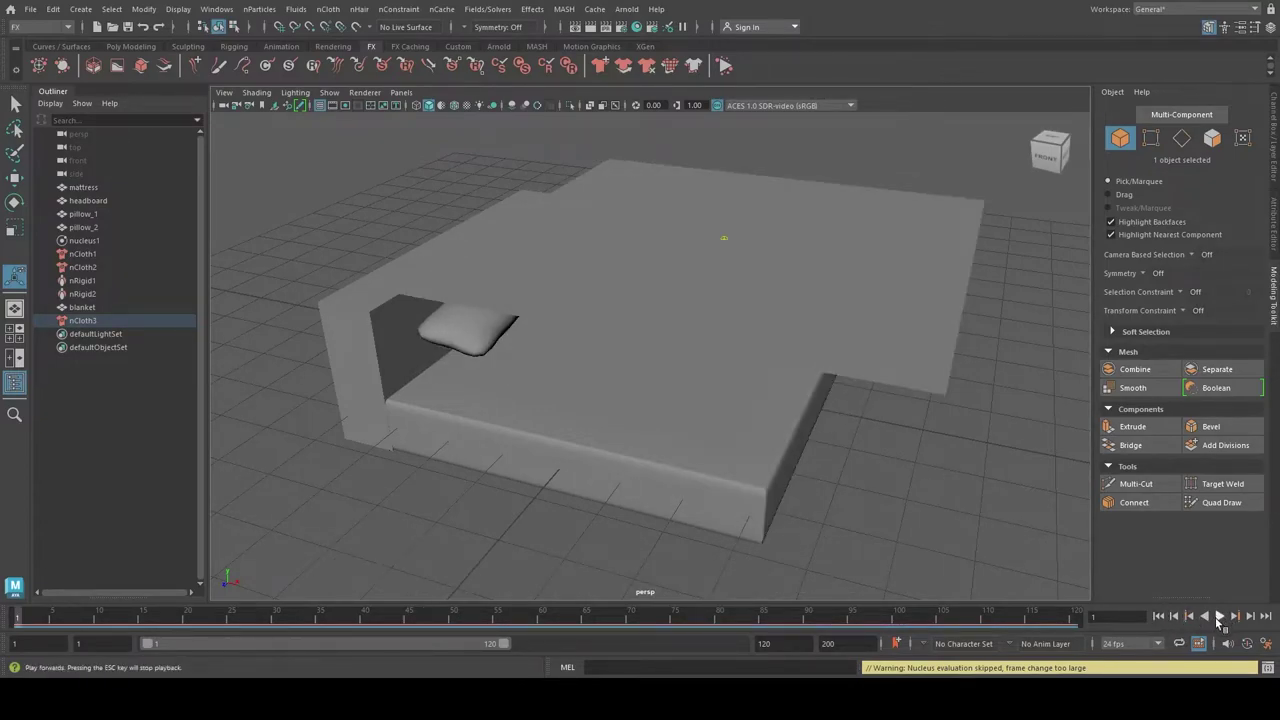
{"action": "left_click", "coordinate": [1219, 616]}
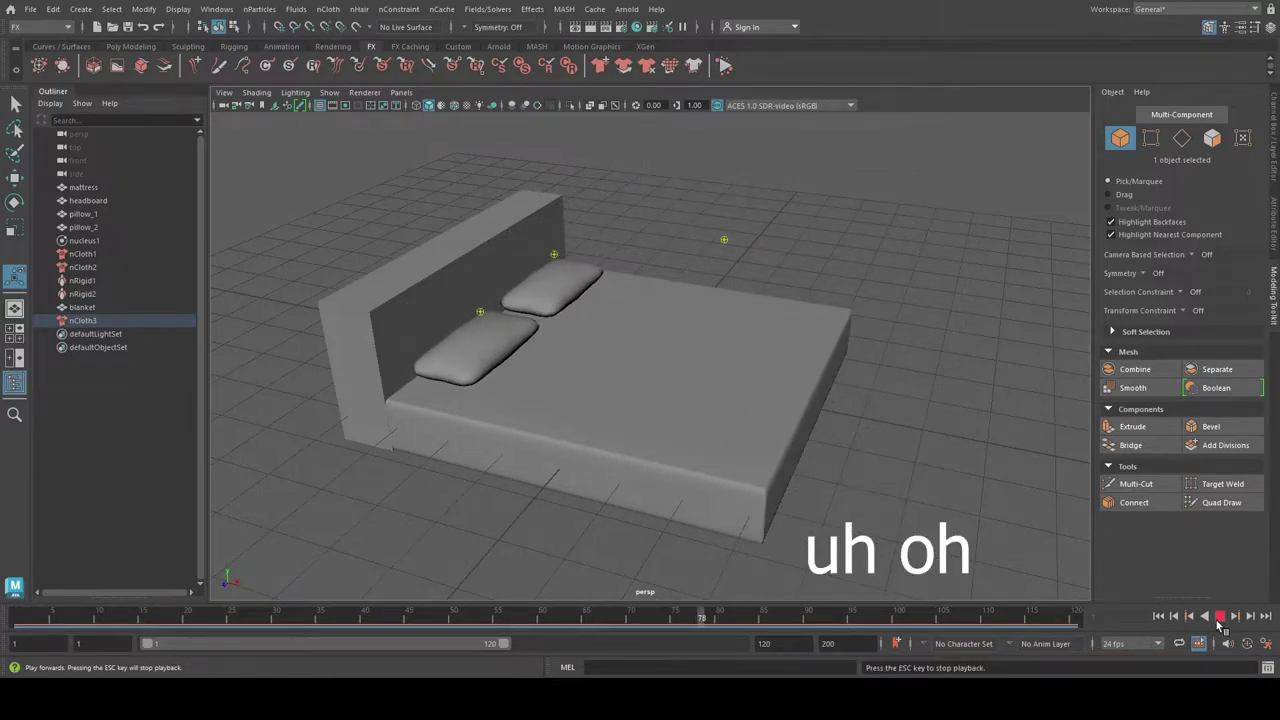
{"action": "left_click", "coordinate": [1218, 617]}
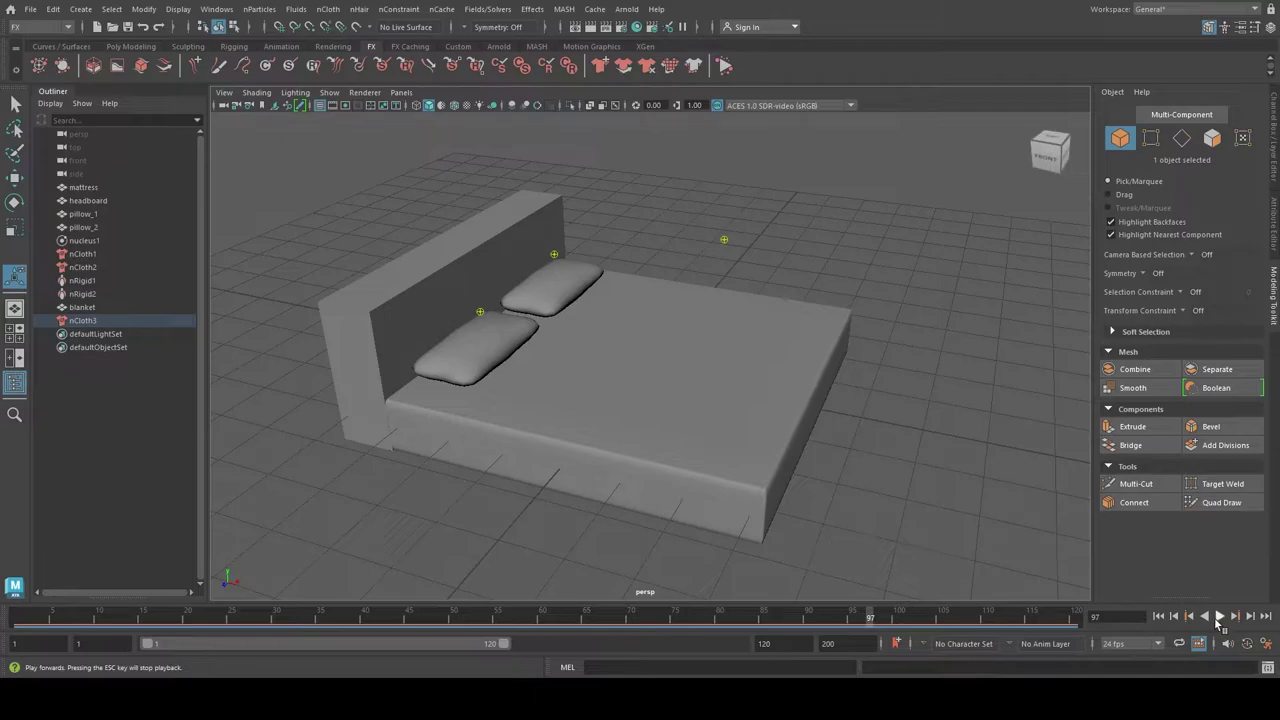
{"action": "left_click", "coordinate": [1158, 616]}
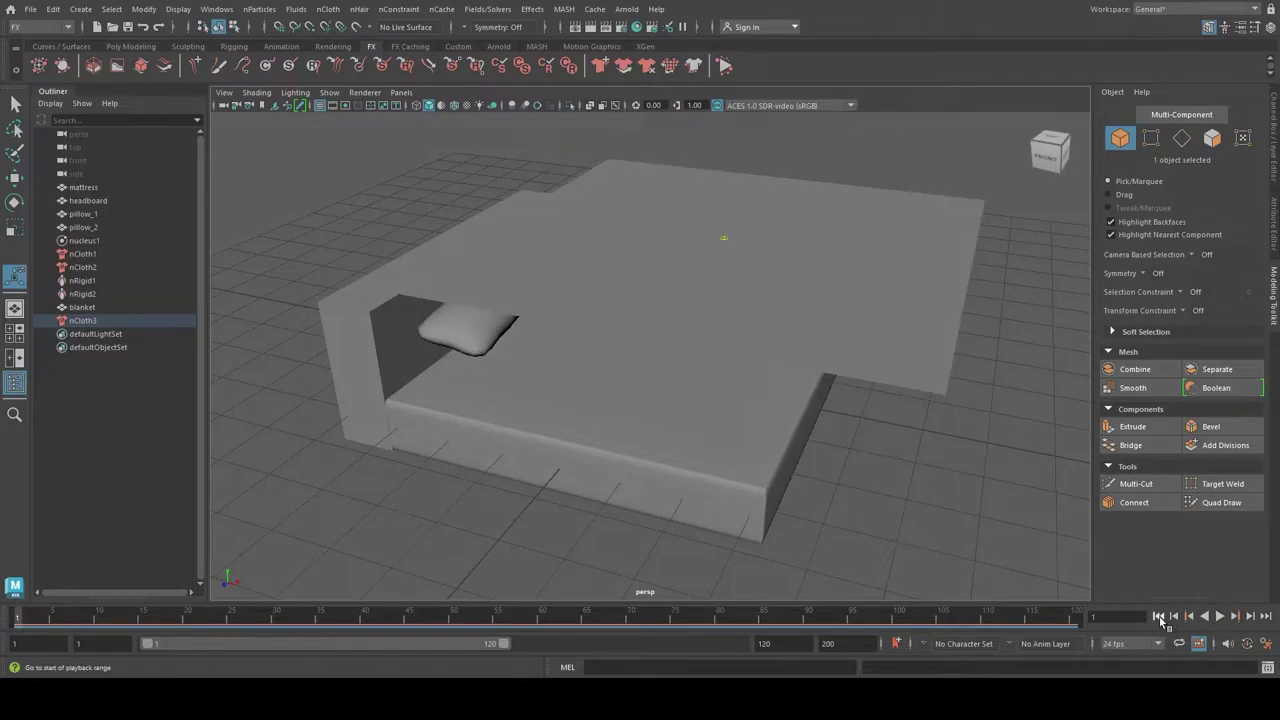
Step: Create a polygon plane and scale it up into a large floor
{"action": "left_click", "coordinate": [119, 45]}
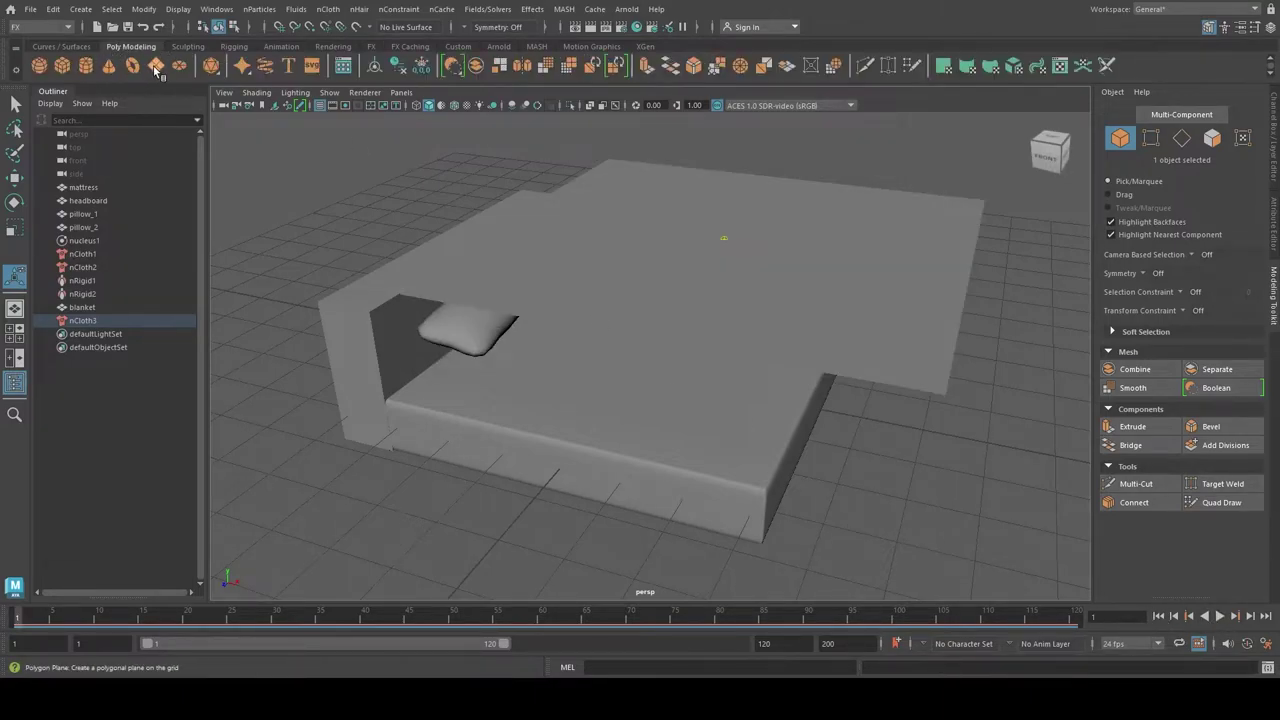
{"action": "left_click", "coordinate": [156, 66]}
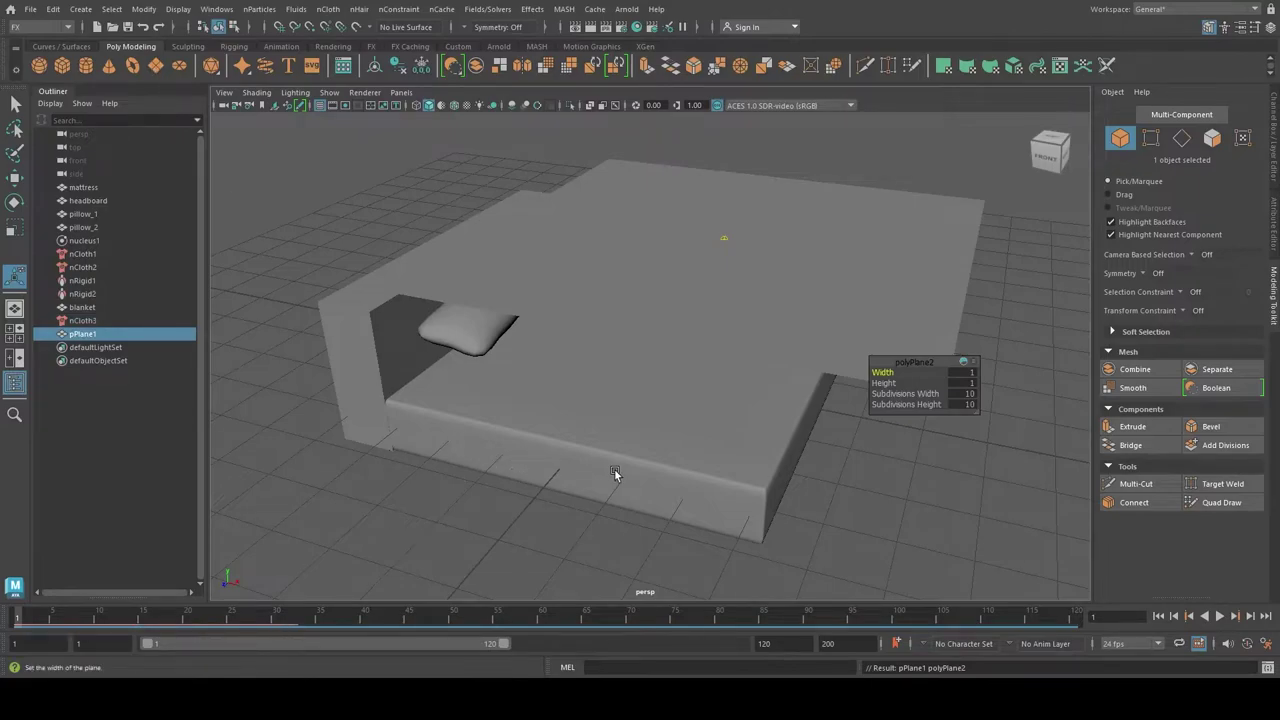
{"action": "key", "text": "r"}
{"action": "mouse_move", "coordinate": [640, 375]}
{"action": "left_mouse_down"}
{"action": "mouse_move", "coordinate": [650, 388]}
{"action": "mouse_move", "coordinate": [856, 391]}
{"action": "left_mouse_up"}
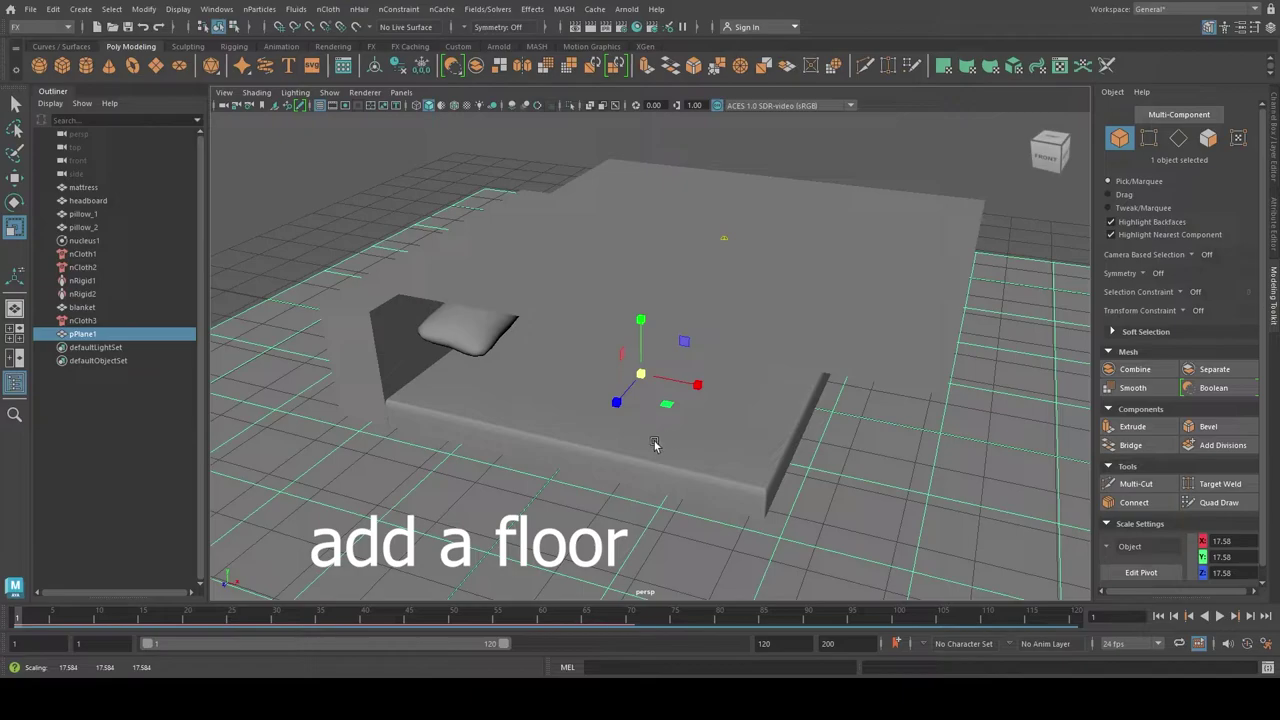
Step: Lower the floor plane and point-snap it to the bed's bottom at Y -0.50
{"action": "left_click_drag", "start_coordinate": [575, 437], "coordinate": [591, 387], "text": "alt"}
{"action": "key", "text": "w"}
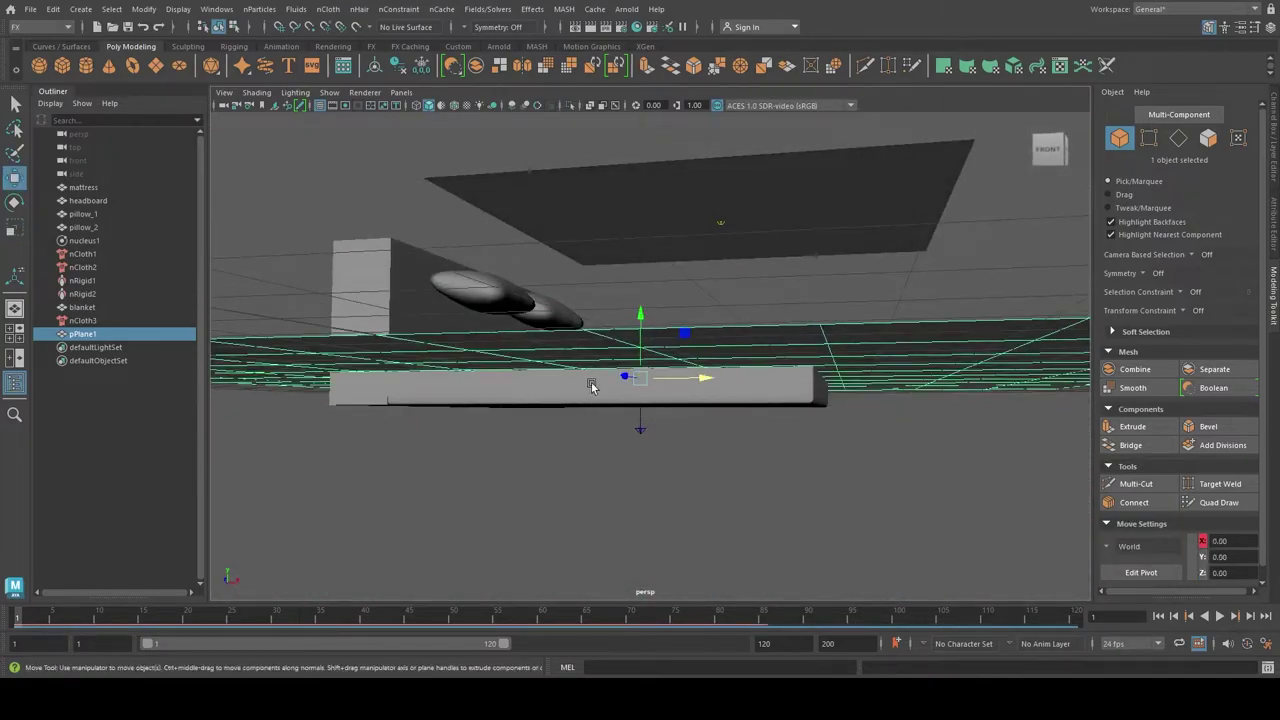
{"action": "mouse_move", "coordinate": [641, 320]}
{"action": "left_mouse_down"}
{"action": "mouse_move", "coordinate": [640, 357]}
{"action": "mouse_move", "coordinate": [686, 457]}
{"action": "left_mouse_up"}
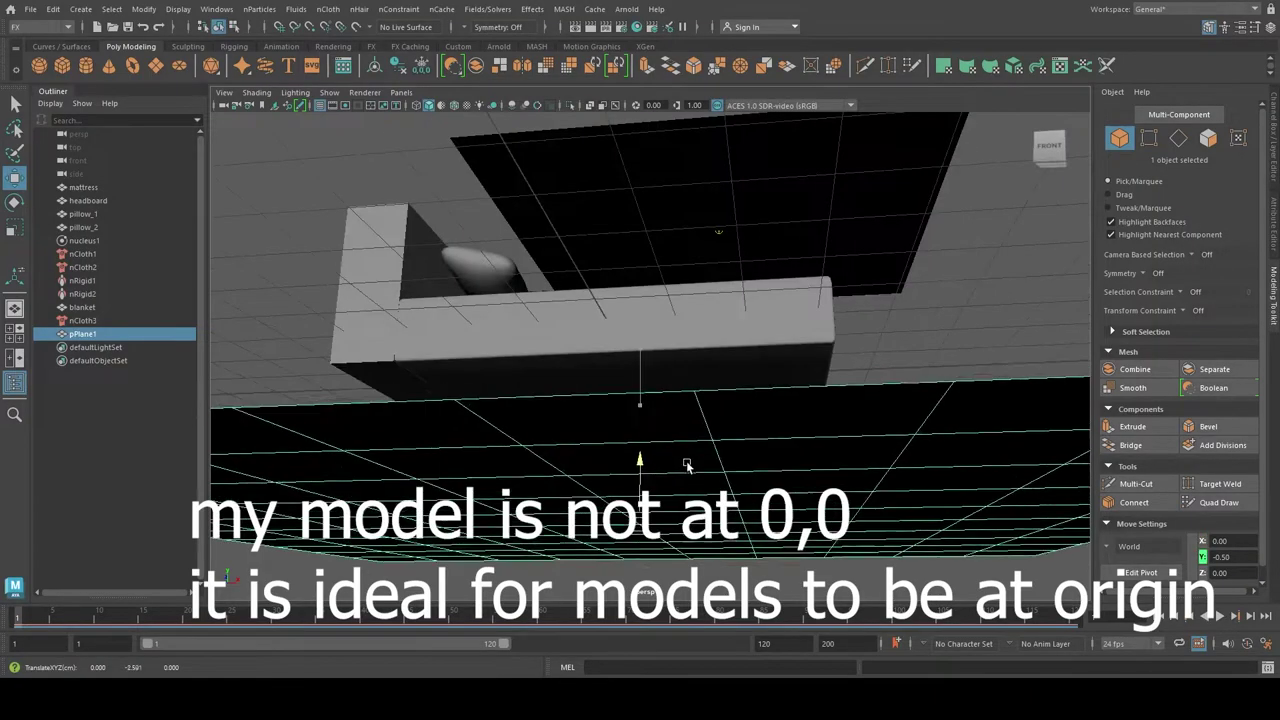
{"action": "left_click", "coordinate": [309, 26]}
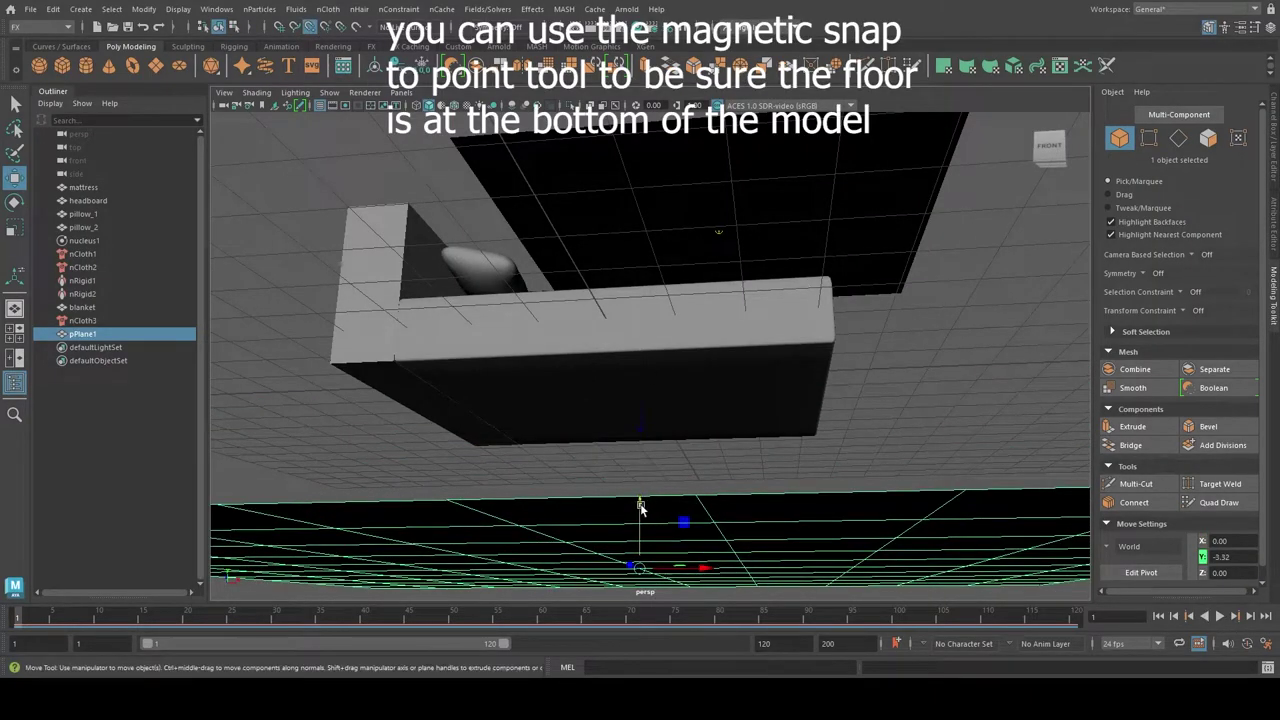
{"action": "left_click_drag", "start_coordinate": [641, 520], "coordinate": [797, 367]}
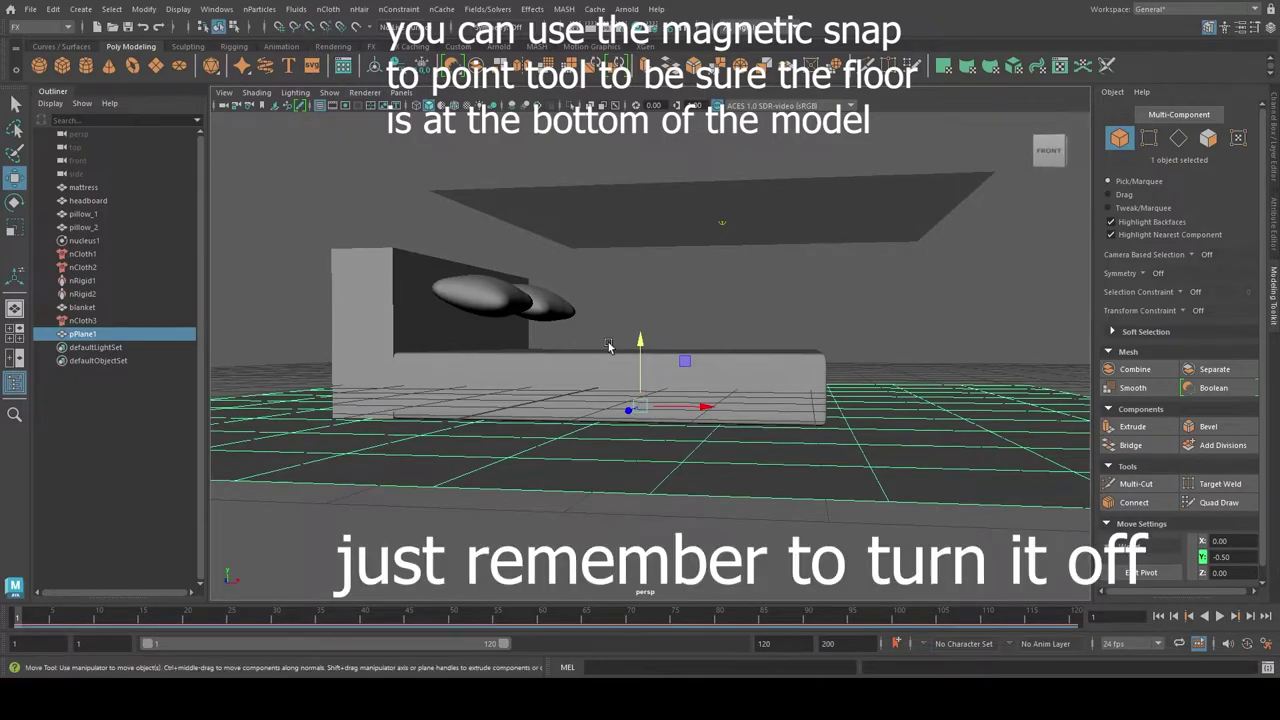
{"action": "left_click_drag", "start_coordinate": [608, 343], "coordinate": [525, 388], "text": "alt"}
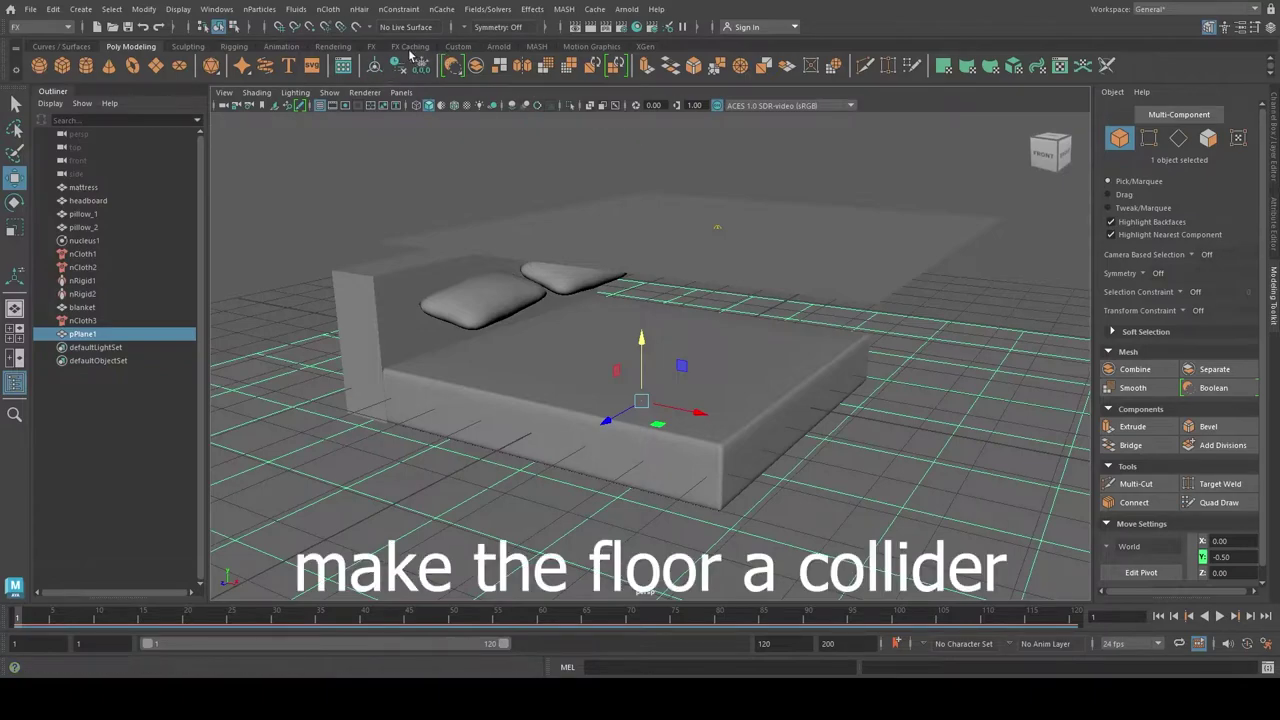
Step: Make the floor a passive collider (nRigid3), test the blanket falling, and rewind to frame 1
{"action": "left_click", "coordinate": [371, 47]}
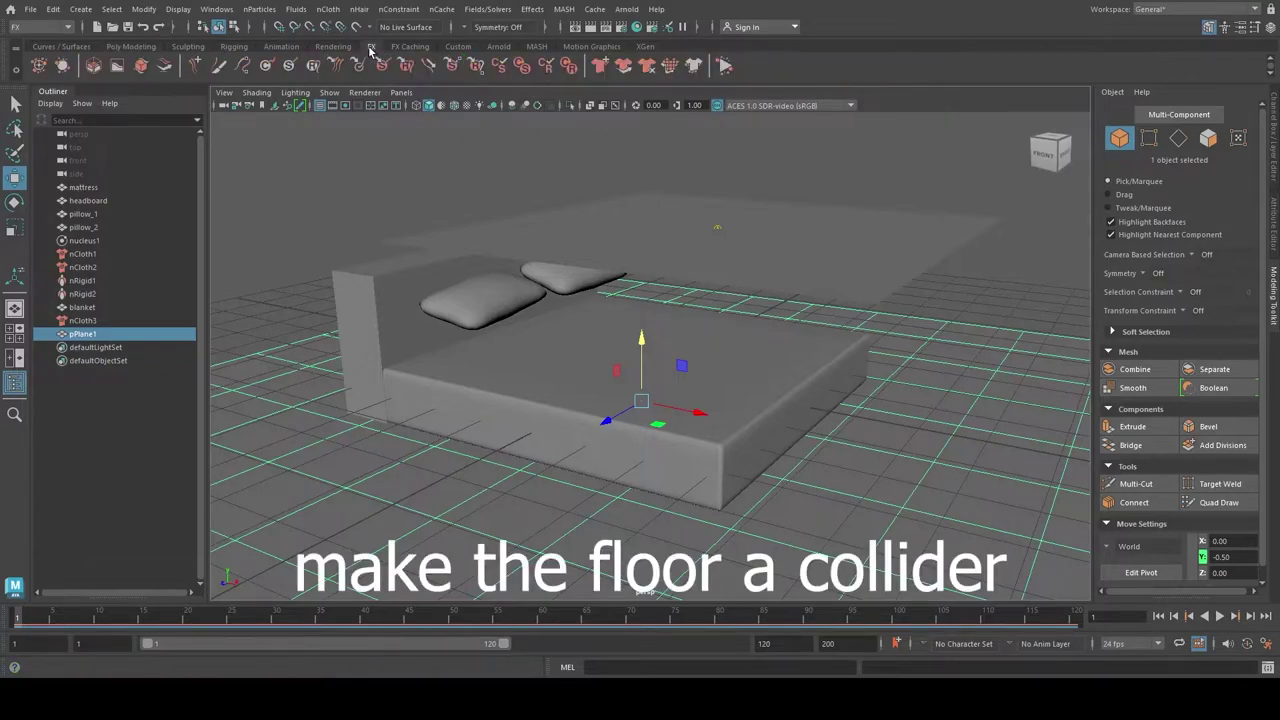
{"action": "left_click", "coordinate": [624, 66]}
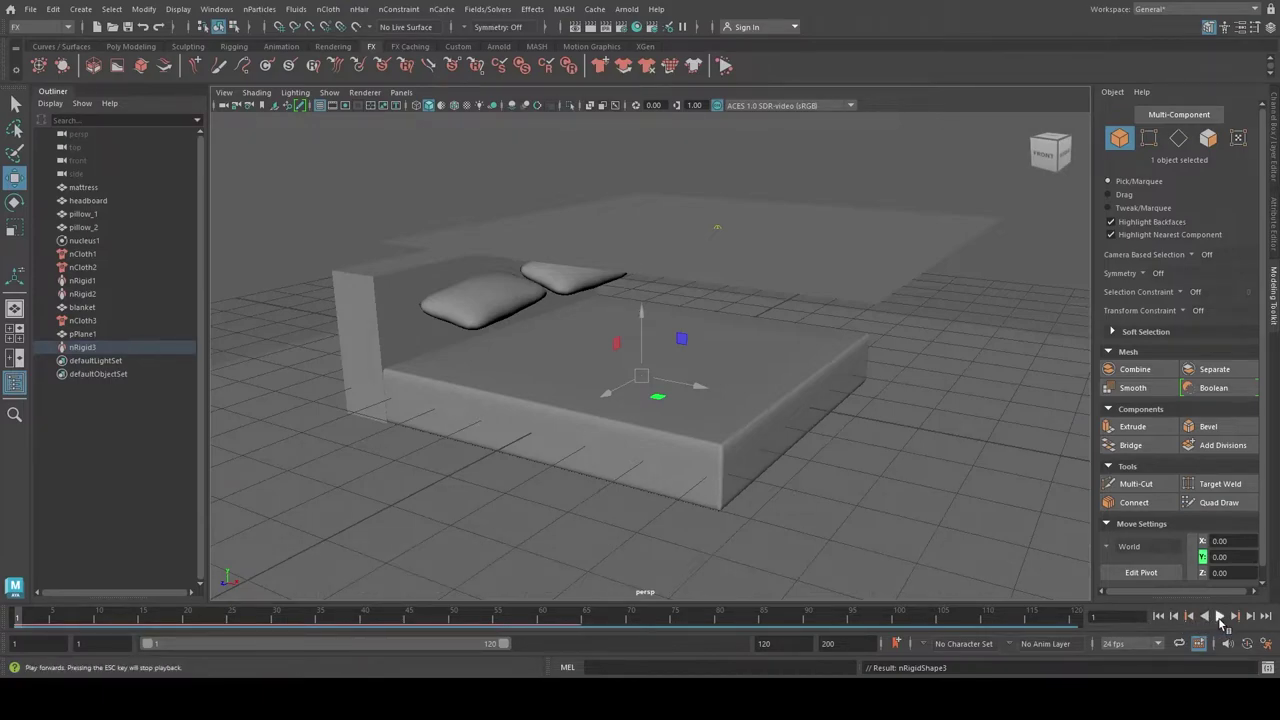
{"action": "left_click", "coordinate": [1220, 617]}
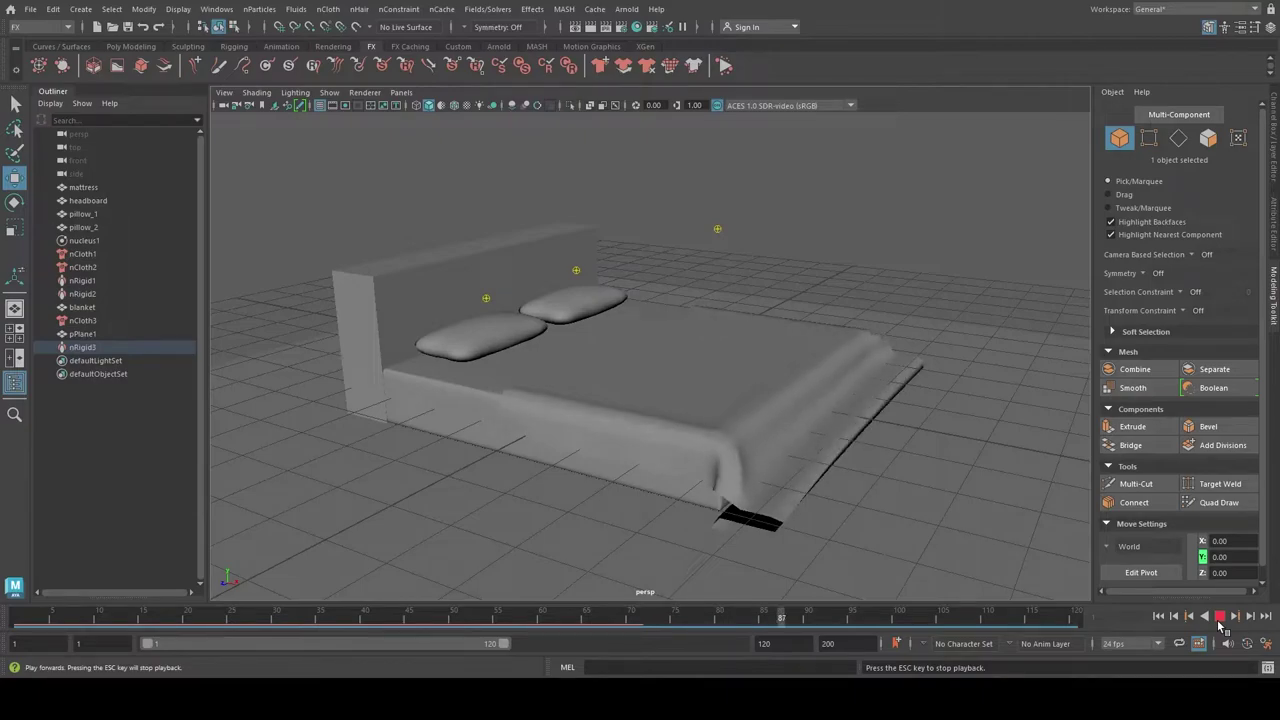
{"action": "left_click", "coordinate": [1218, 618]}
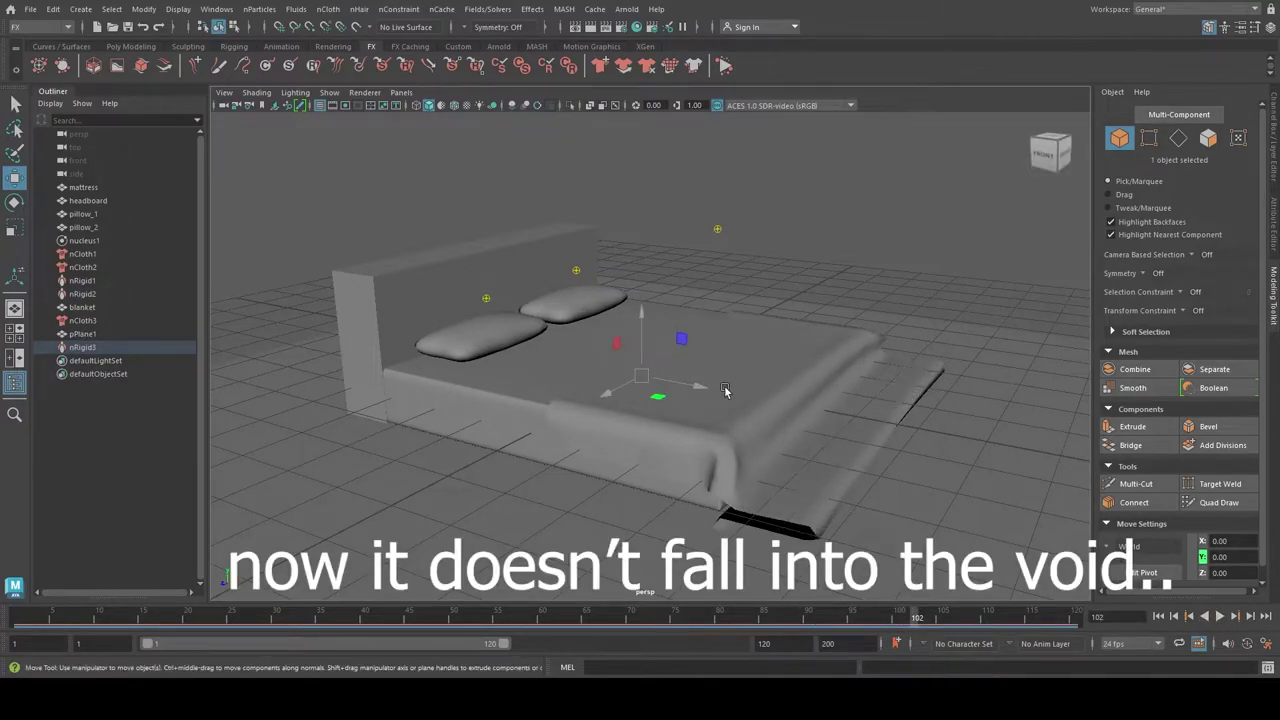
{"action": "key", "text": "alt+shift+v"}
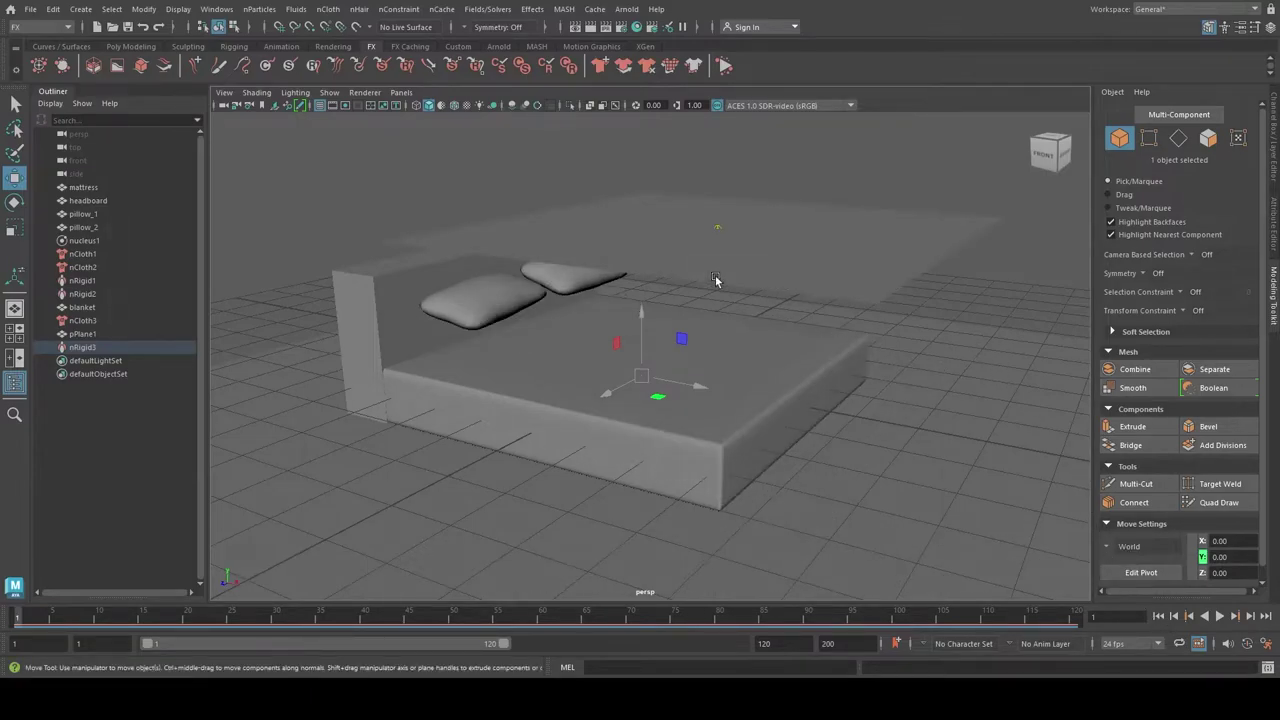
Step: Extrude the blanket's faces to Local Translate Z 0.117 with 4 divisions
{"action": "left_click", "coordinate": [714, 279]}
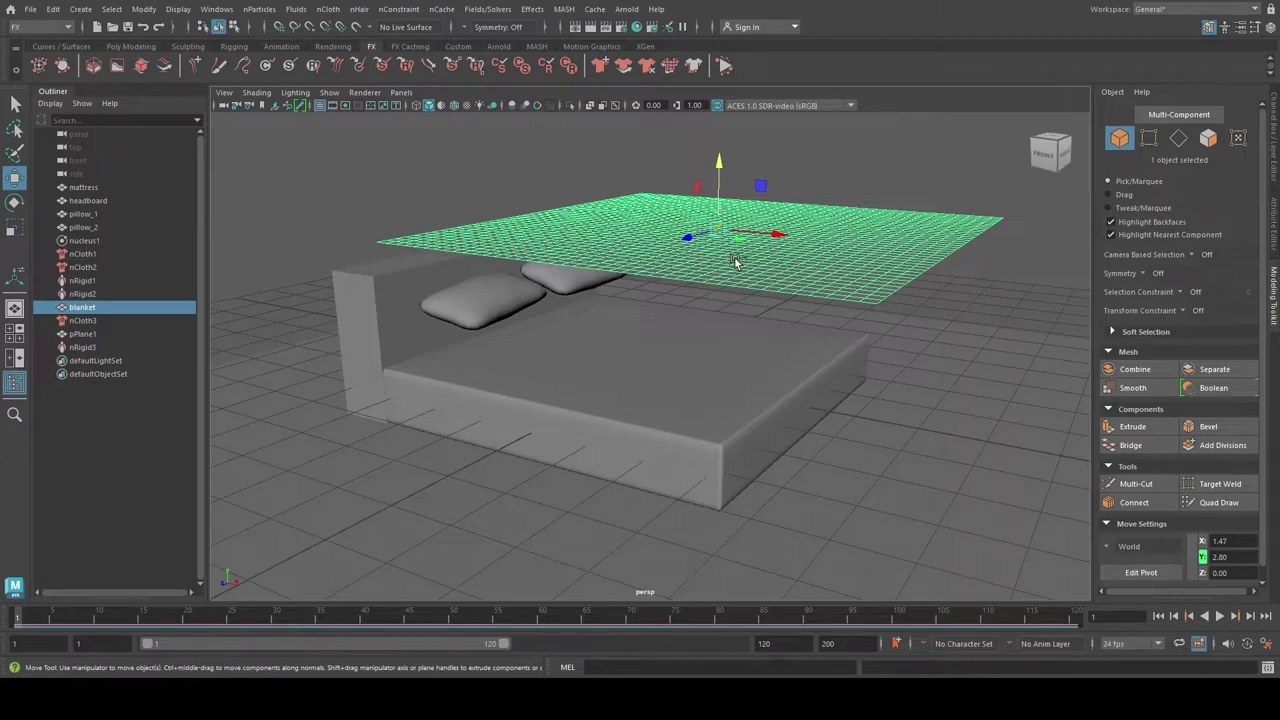
{"action": "key", "text": "ctrl+e"}
{"action": "left_click_drag", "start_coordinate": [383, 205], "coordinate": [388, 206]}
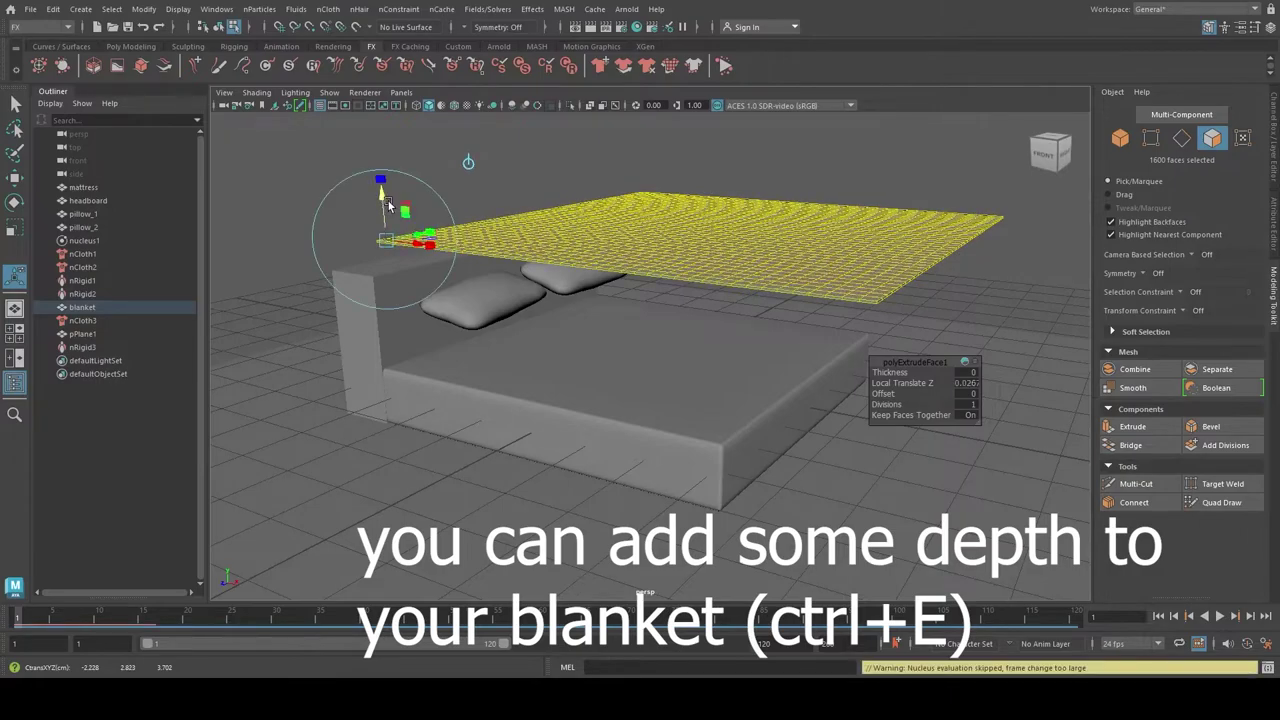
{"action": "left_click_drag", "start_coordinate": [388, 205], "coordinate": [379, 200]}
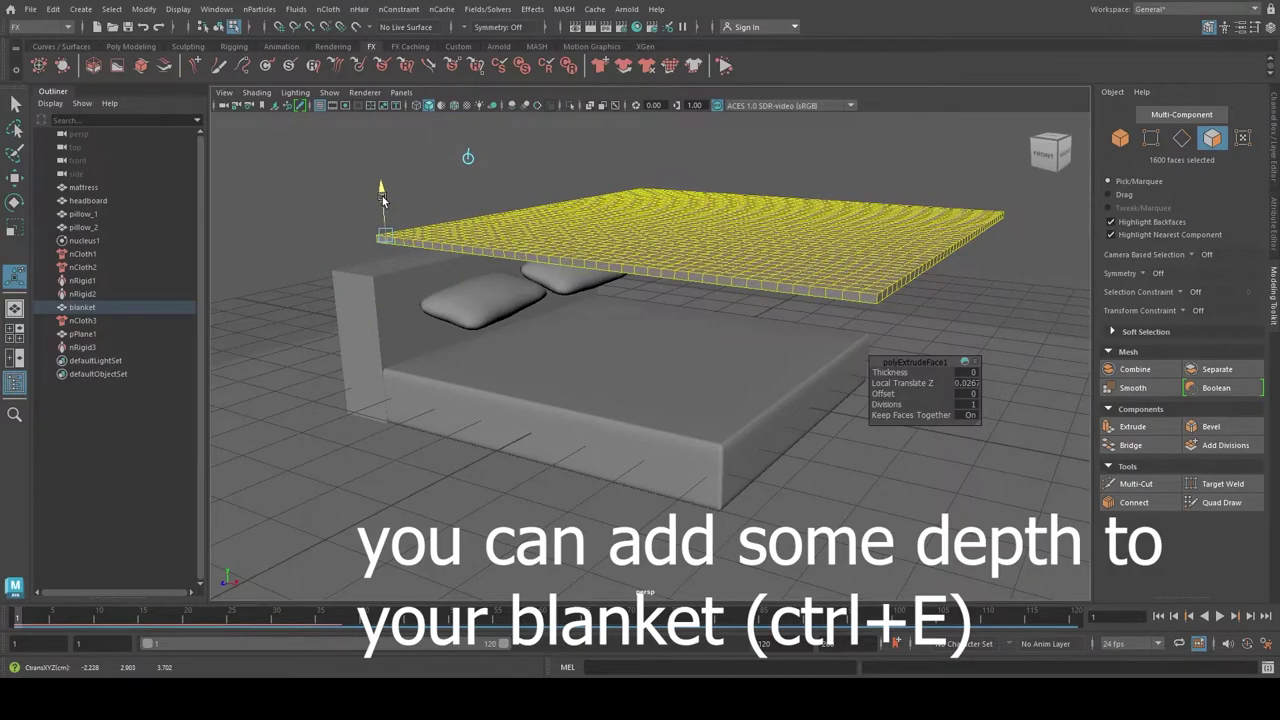
{"action": "left_click", "coordinate": [886, 404]}
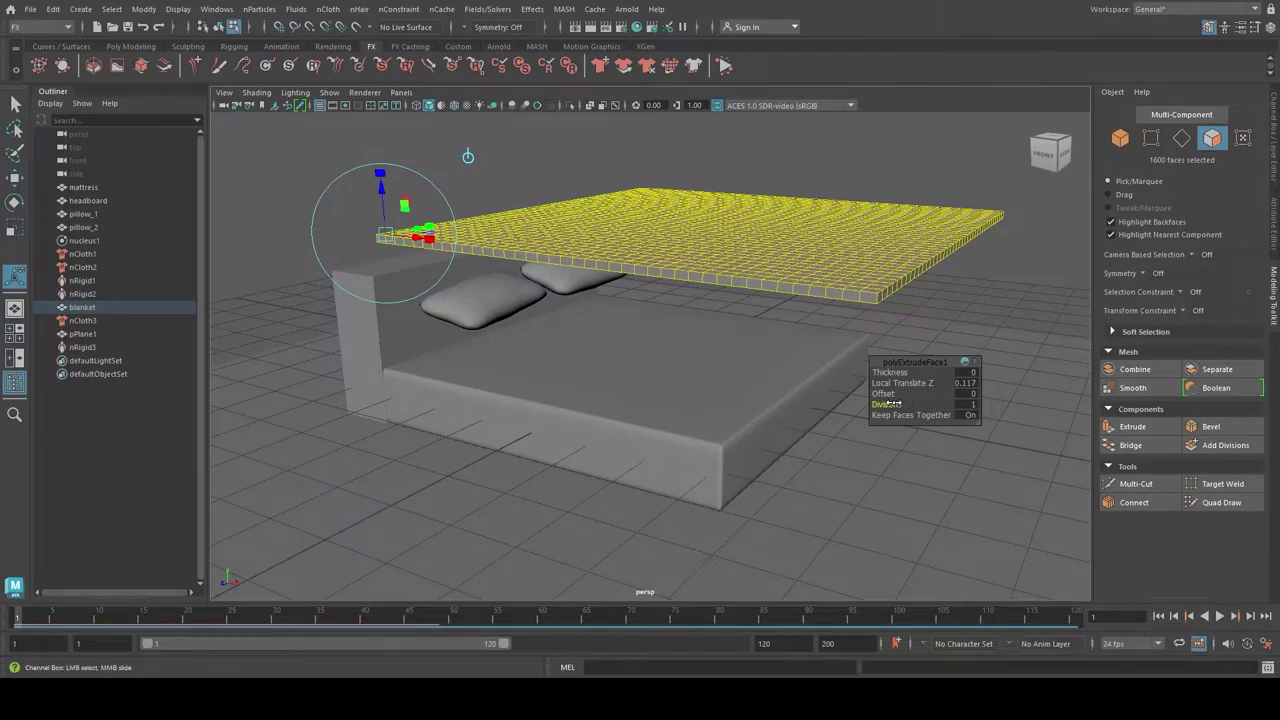
{"action": "middle_click_drag", "start_coordinate": [886, 404], "coordinate": [912, 403]}
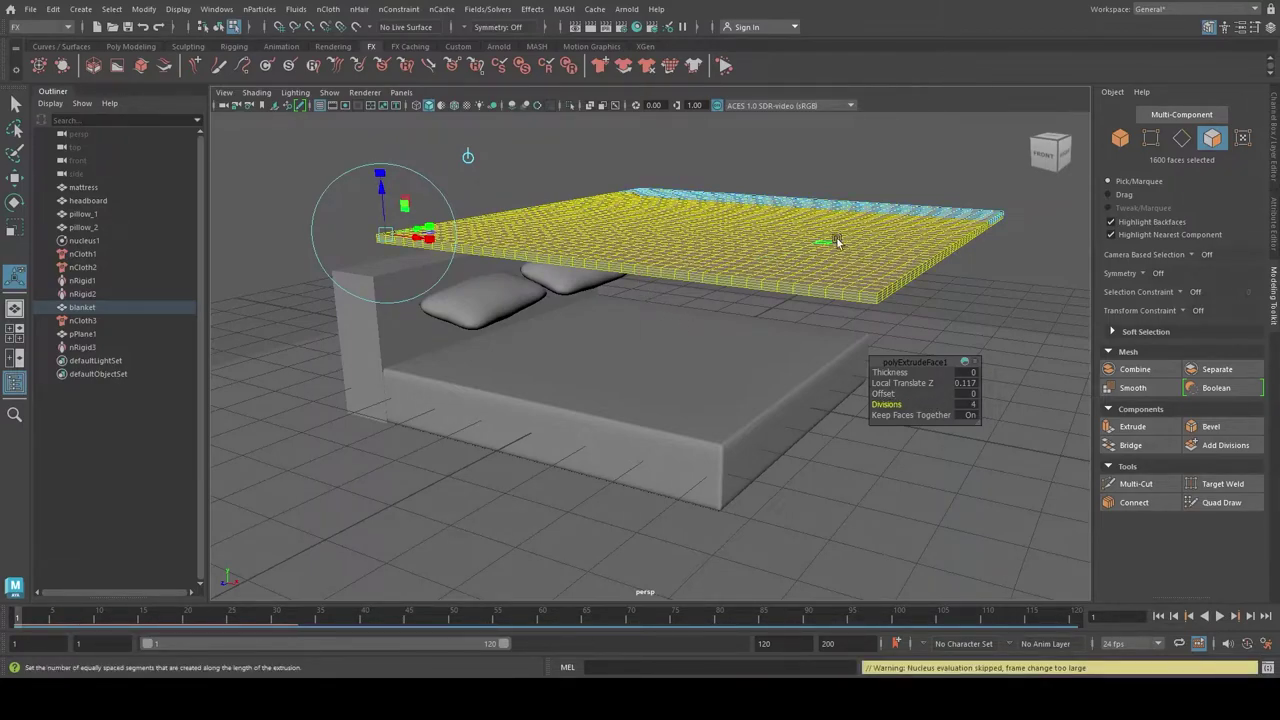
{"action": "mouse_move", "coordinate": [977, 178]}
{"action": "left_mouse_down", "text": "alt"}
{"action": "mouse_move", "coordinate": [923, 202]}
{"action": "mouse_move", "coordinate": [857, 206]}
{"action": "left_mouse_up", "text": "alt"}
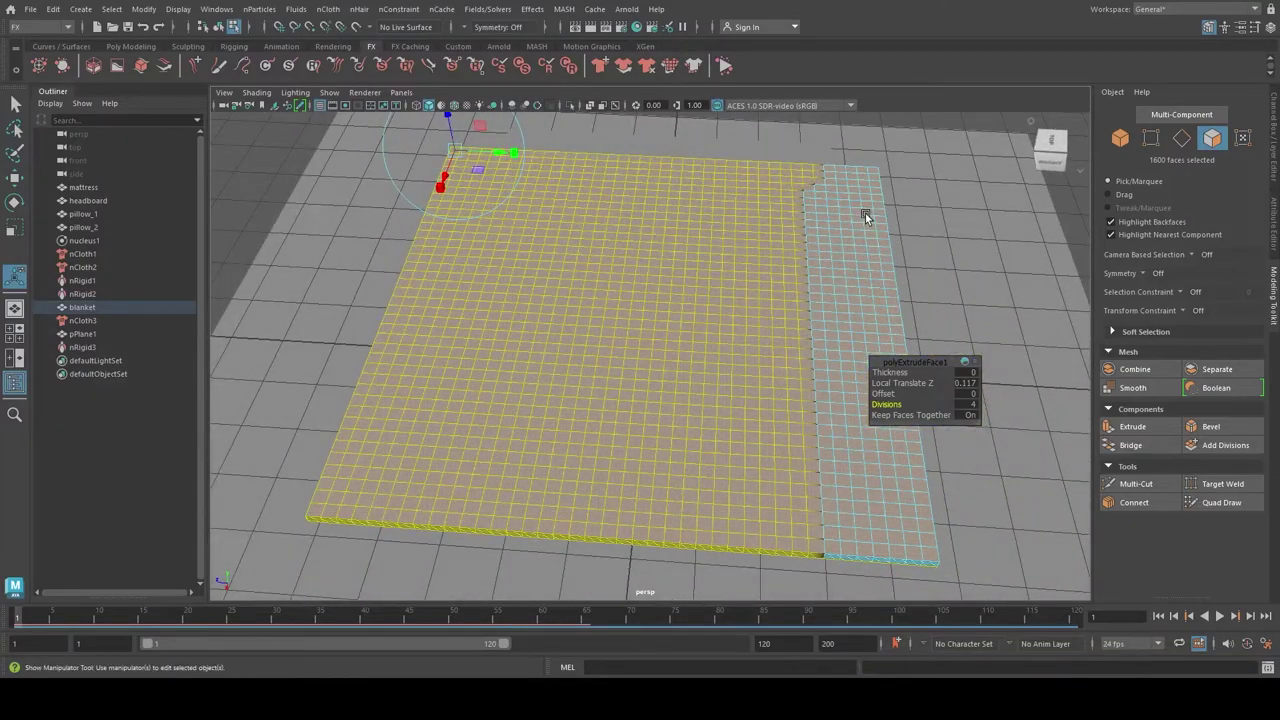
{"action": "left_click", "coordinate": [719, 356]}
{"action": "mouse_move", "coordinate": [467, 445]}
{"action": "left_mouse_down", "text": "alt"}
{"action": "mouse_move", "coordinate": [543, 400]}
{"action": "mouse_move", "coordinate": [480, 409]}
{"action": "left_mouse_up", "text": "alt"}
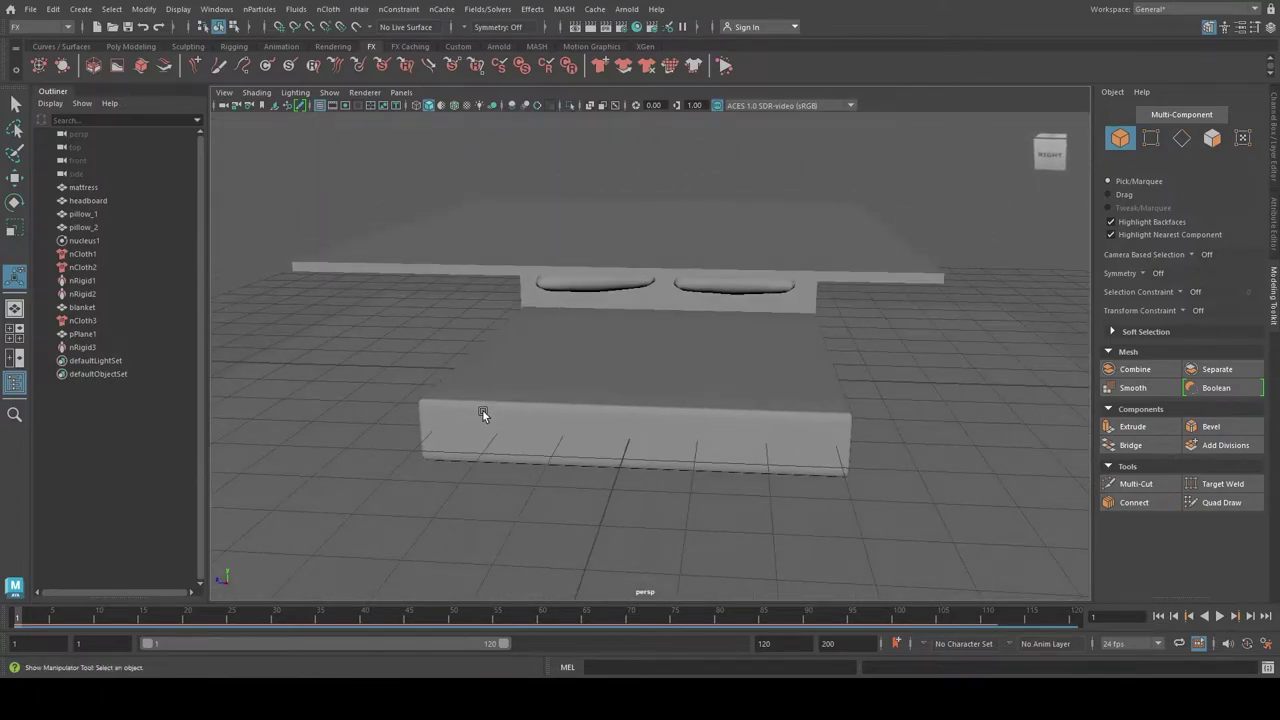
{"action": "left_click", "coordinate": [1219, 617]}
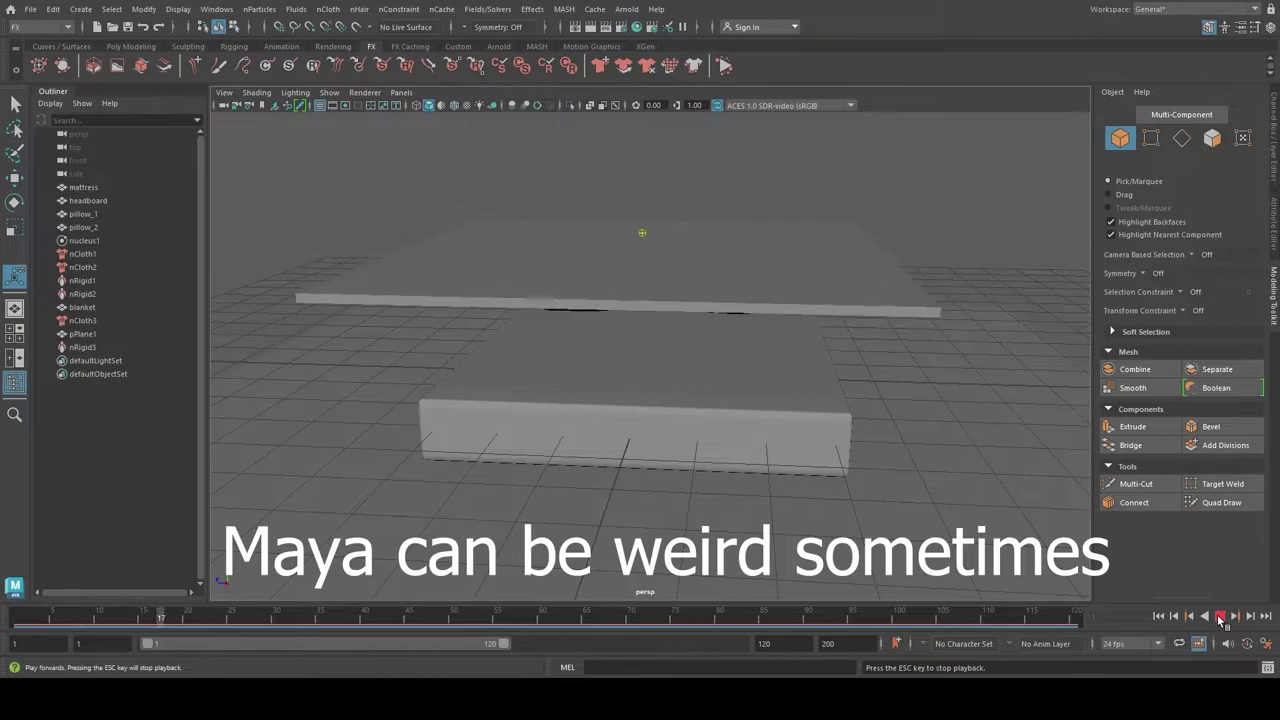
{"action": "mouse_move", "coordinate": [556, 455]}
{"action": "left_mouse_down", "text": "alt"}
{"action": "mouse_move", "coordinate": [526, 454]}
{"action": "mouse_move", "coordinate": [620, 466]}
{"action": "mouse_move", "coordinate": [654, 451]}
{"action": "mouse_move", "coordinate": [599, 454]}
{"action": "left_mouse_up", "text": "alt"}
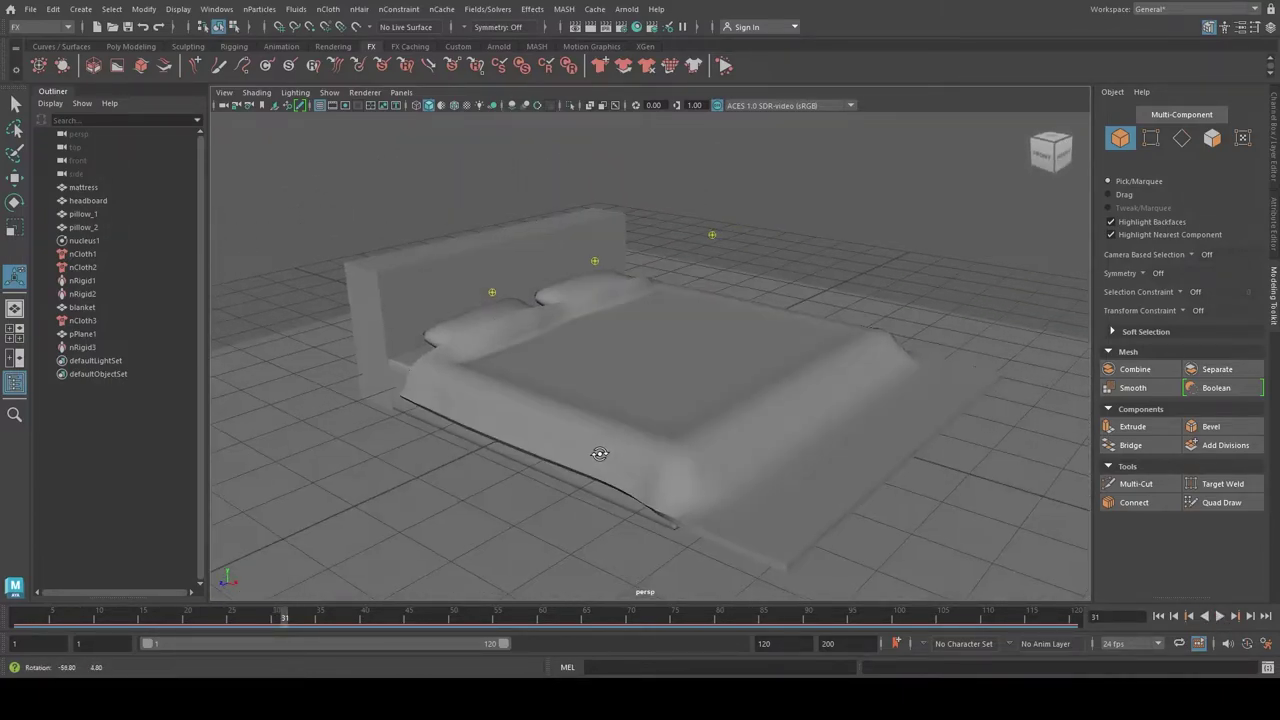
{"action": "left_click", "coordinate": [1158, 616]}
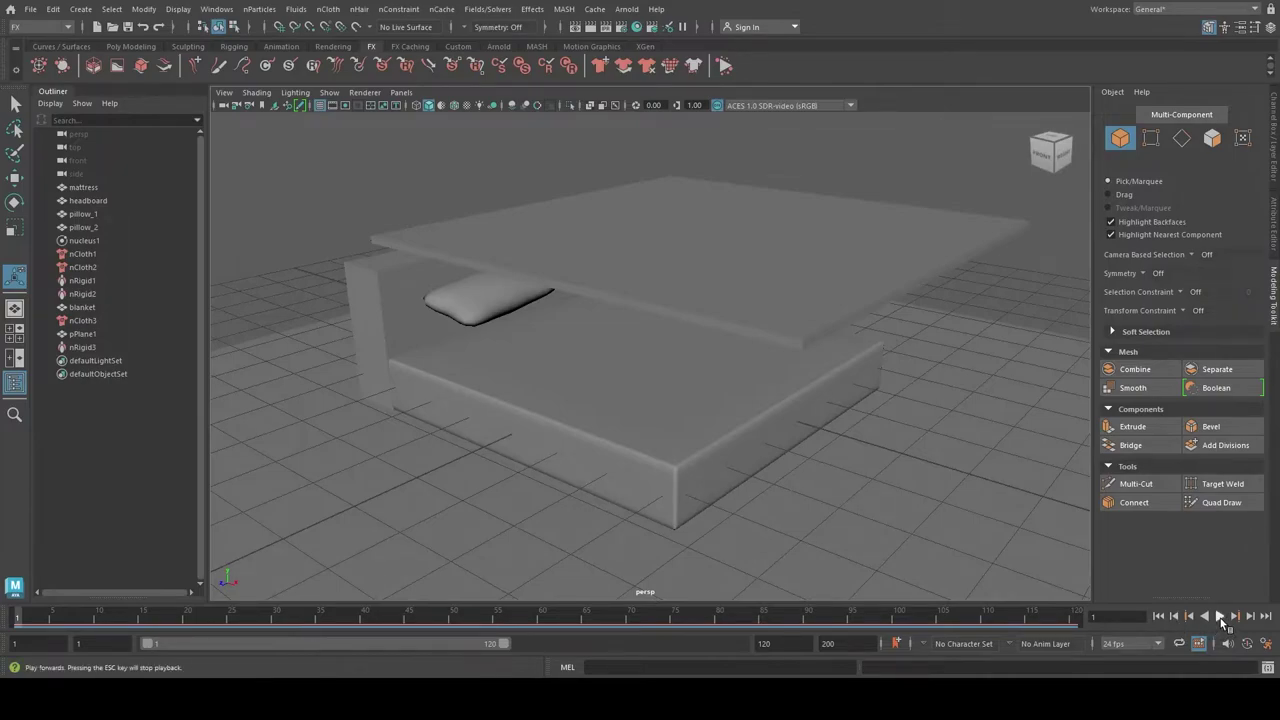
{"action": "left_click", "coordinate": [1220, 618]}
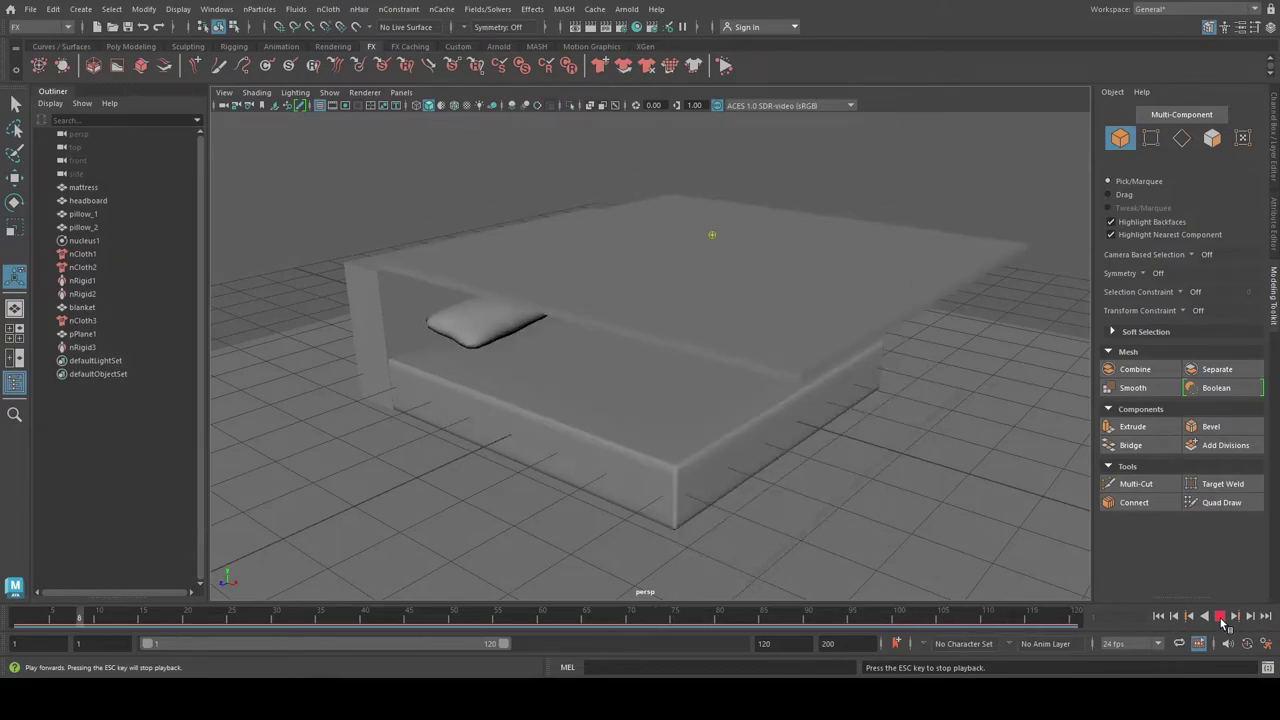
{"action": "left_click", "coordinate": [1220, 618]}
{"action": "left_click", "coordinate": [1158, 616]}
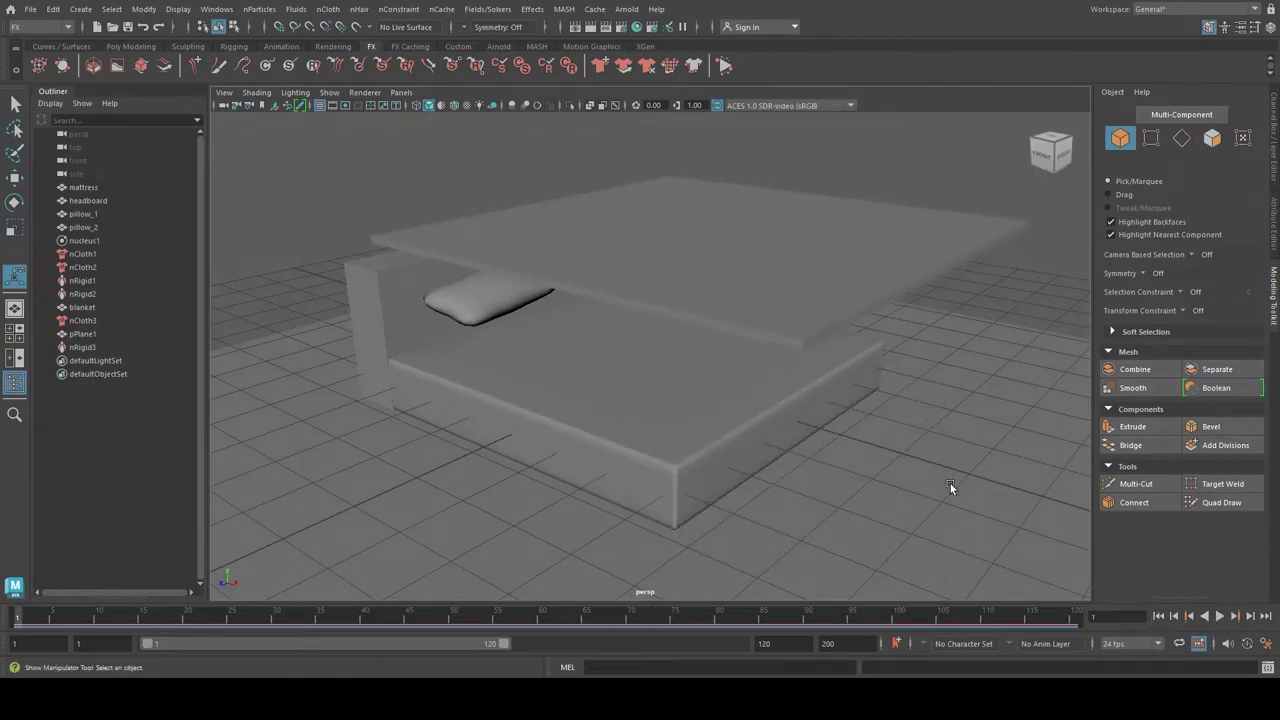
Step: Test the blanket's nCloth Rigidity at 0.326, then 0.163, with simulation playback
{"action": "left_click", "coordinate": [677, 280]}
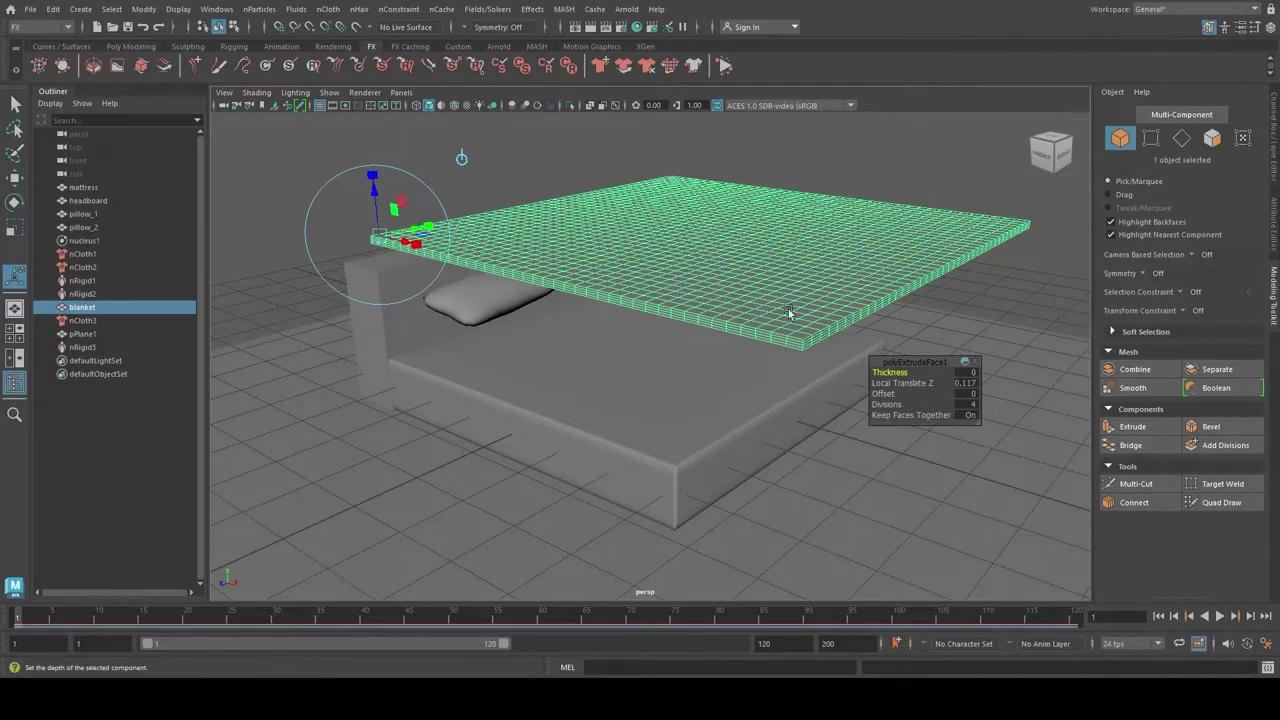
{"action": "left_click", "coordinate": [1275, 225]}
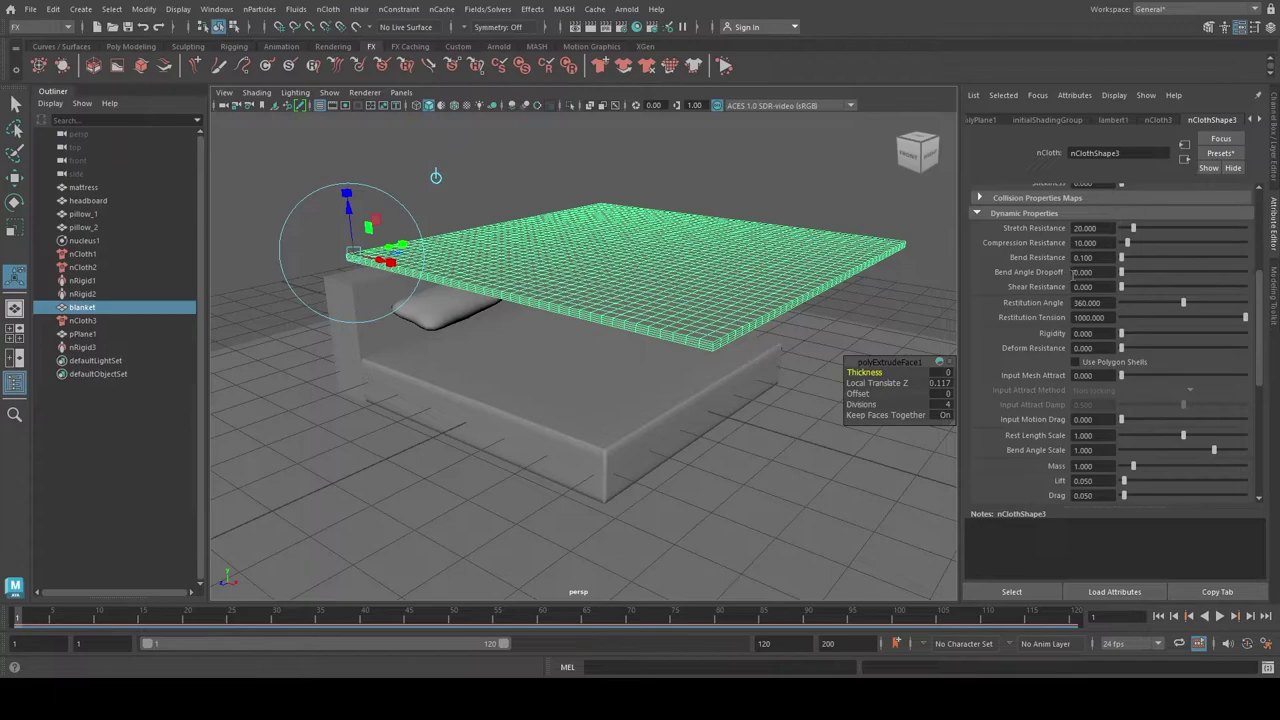
{"action": "left_click_drag", "start_coordinate": [1122, 342], "coordinate": [1126, 336]}
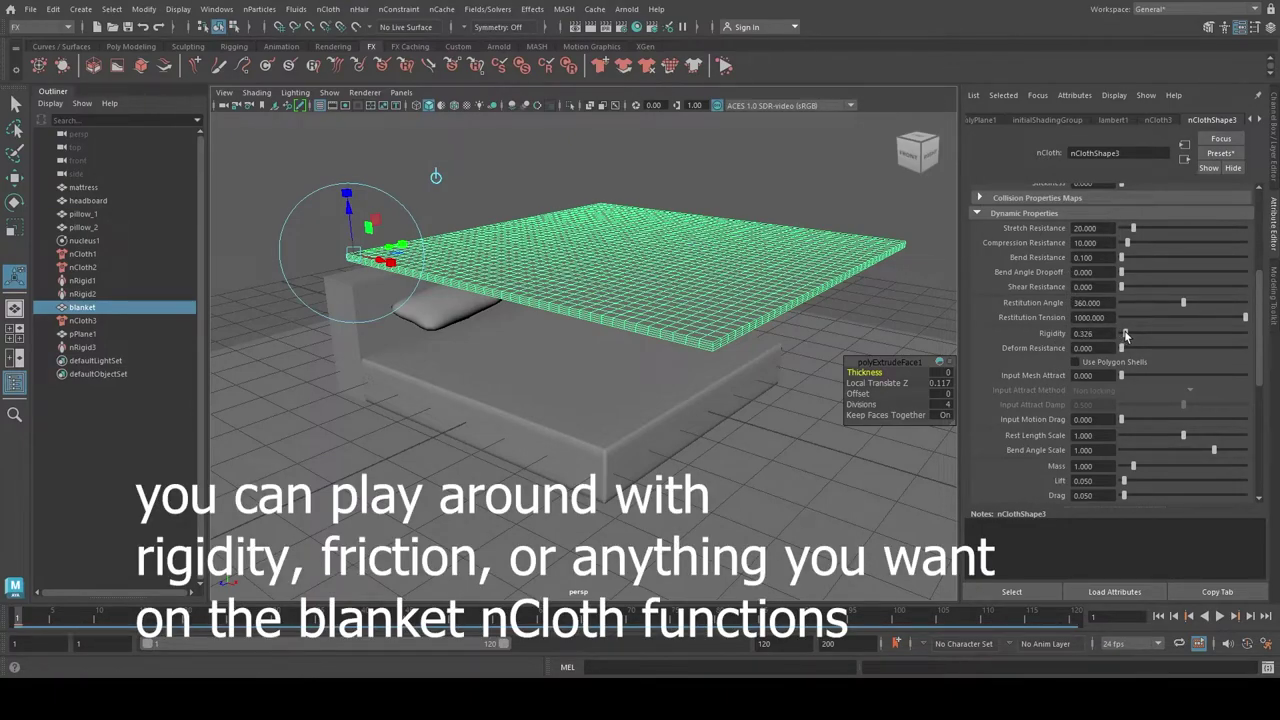
{"action": "left_click", "coordinate": [1220, 618]}
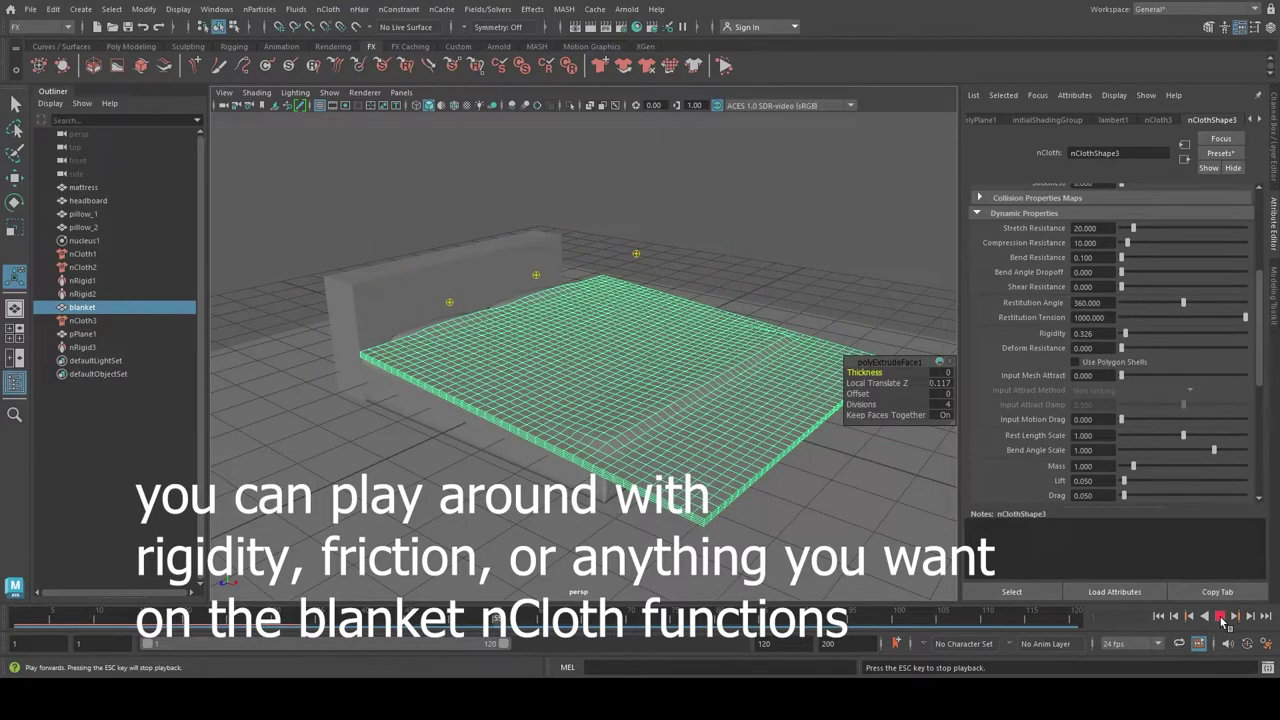
{"action": "left_click", "coordinate": [1158, 616]}
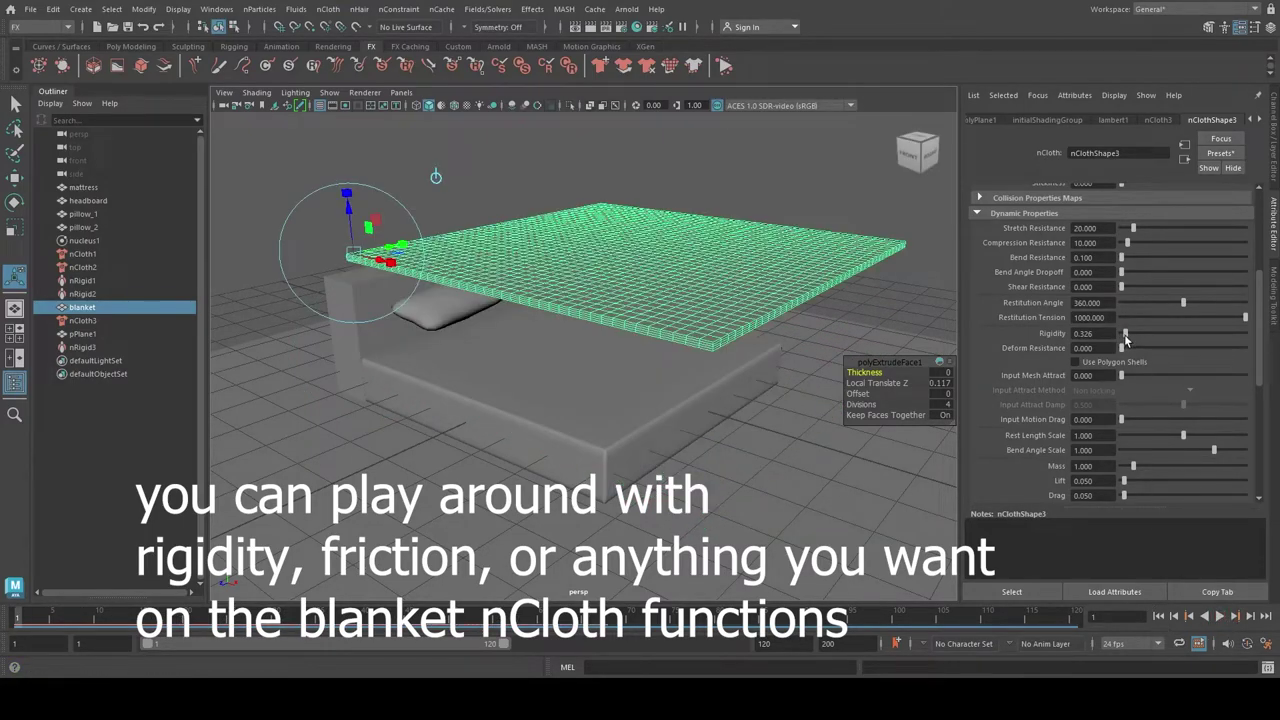
{"action": "left_click_drag", "start_coordinate": [1125, 337], "coordinate": [1122, 337]}
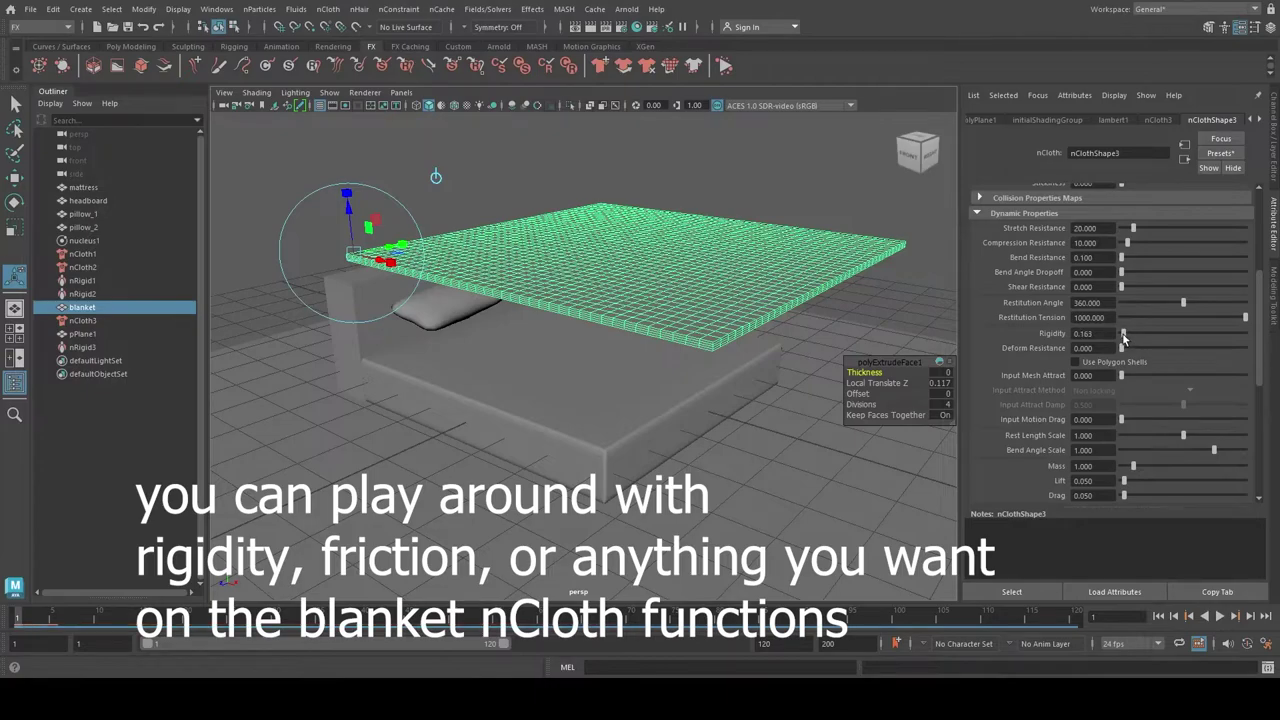
{"action": "left_click", "coordinate": [1220, 617]}
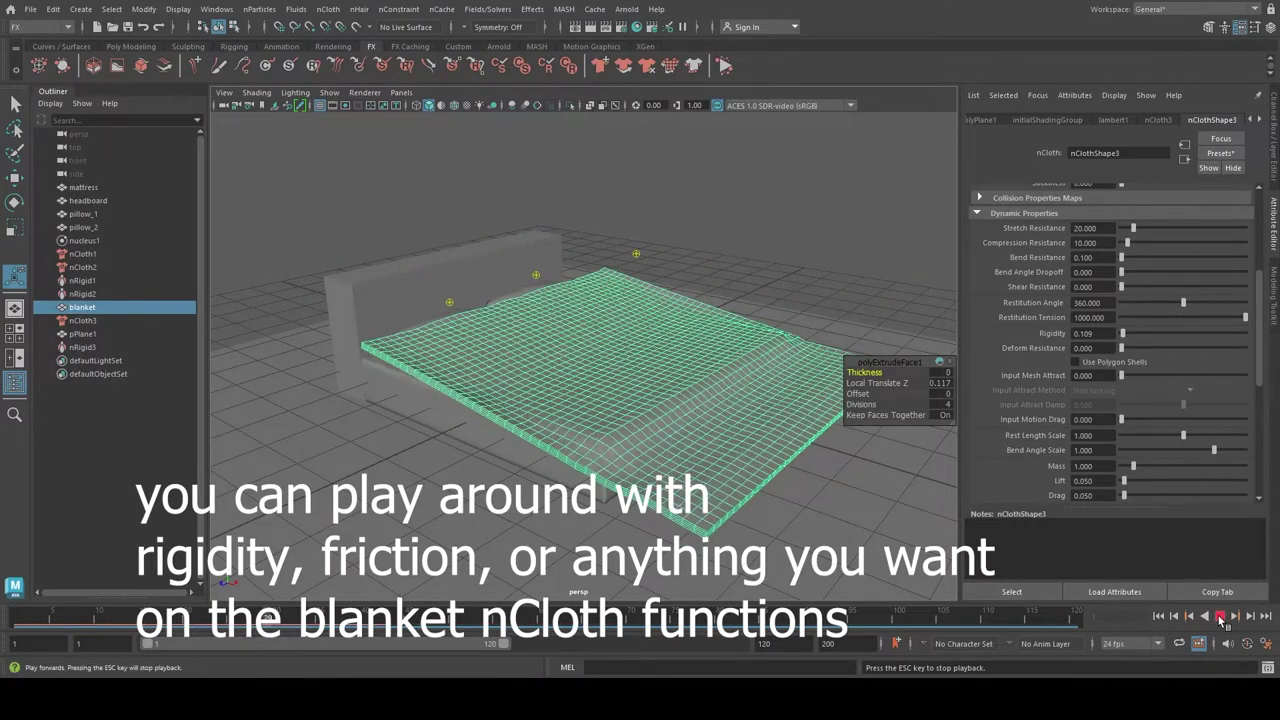
{"action": "left_click", "coordinate": [1220, 617]}
Step: Set the blanket's Rigidity to 0.001 and replay until it drapes softly at frame 41
{"action": "left_click_drag", "start_coordinate": [1124, 336], "coordinate": [1122, 338]}
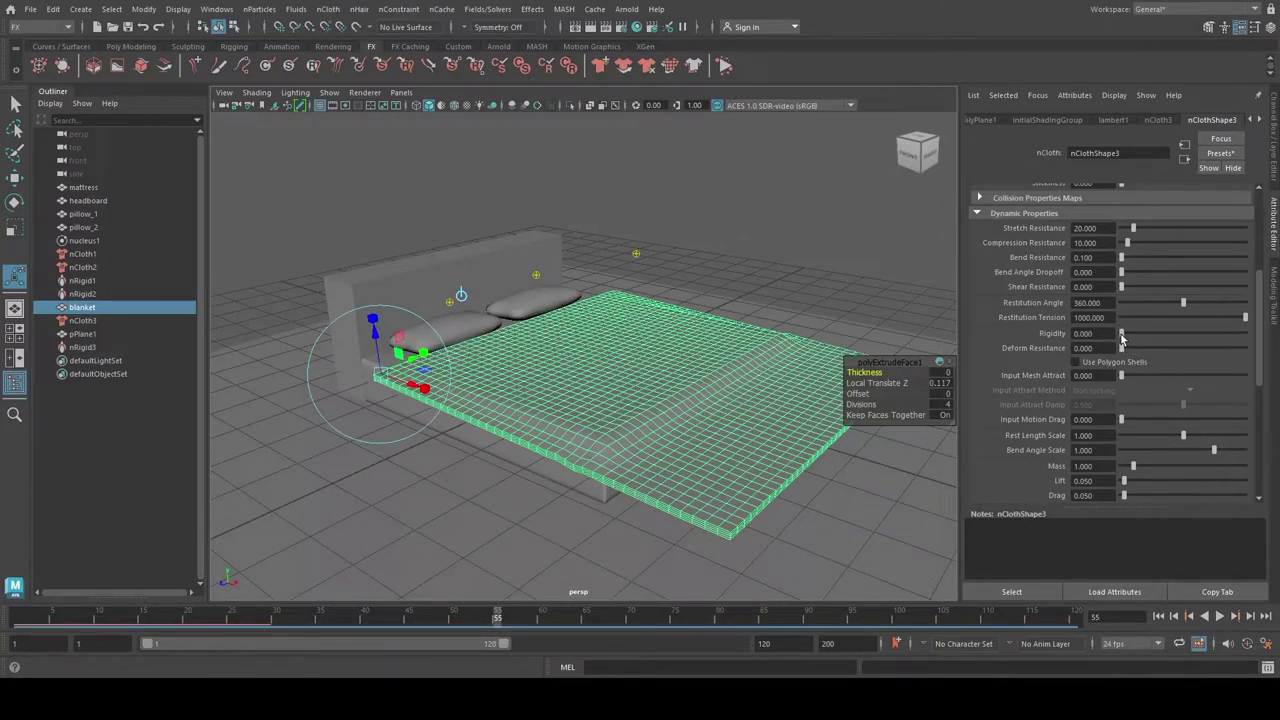
{"action": "type", "text": "0.001"}
{"action": "key", "text": "Return"}
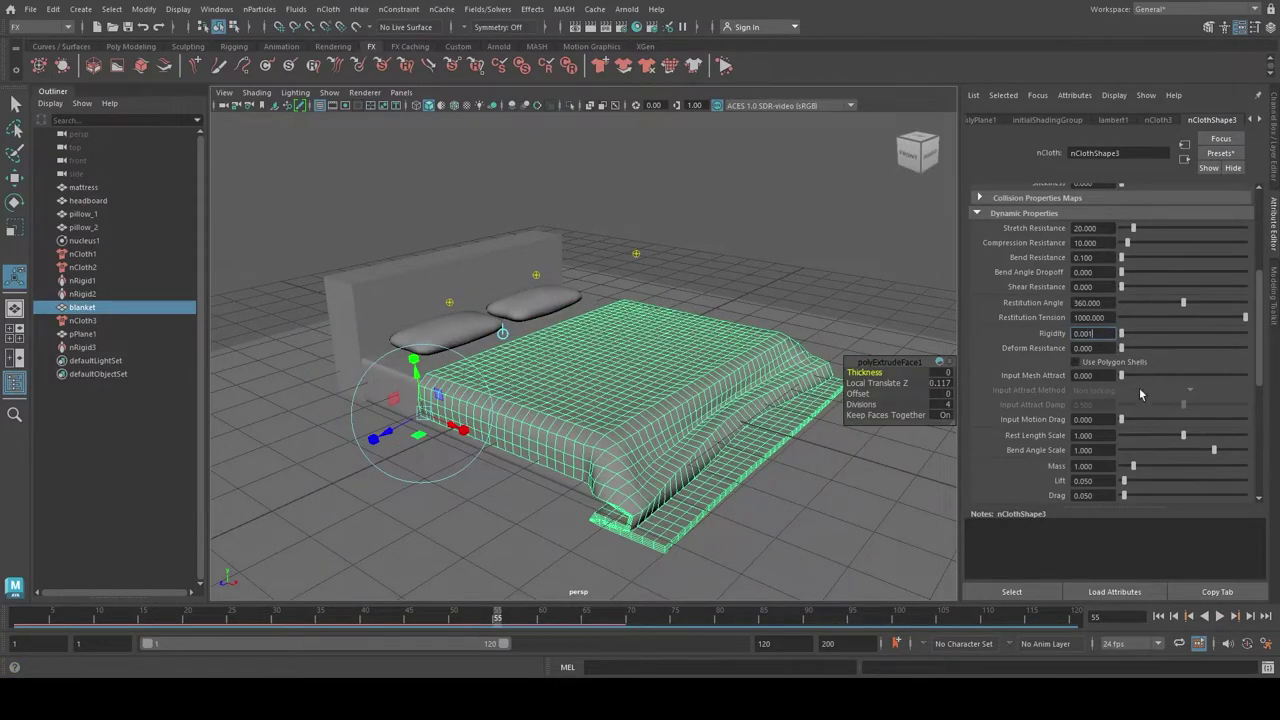
{"action": "left_click", "coordinate": [1158, 617]}
{"action": "left_click", "coordinate": [1220, 617]}
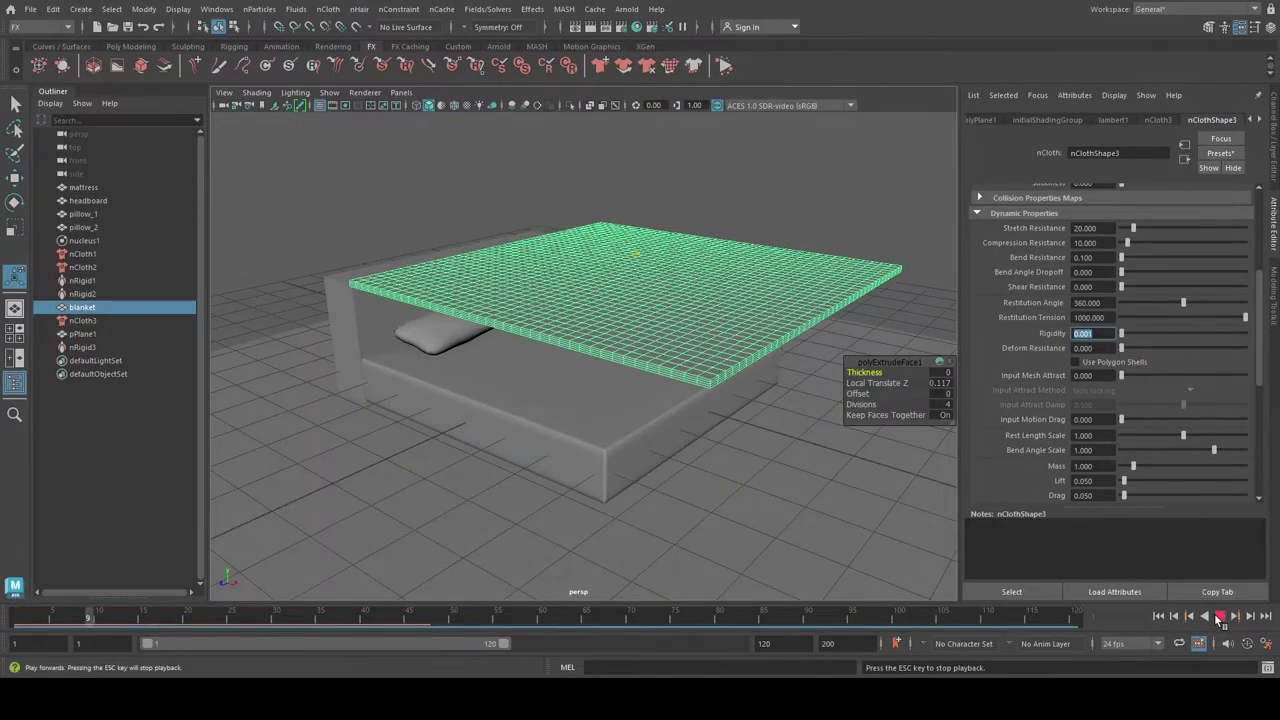
{"action": "left_click", "coordinate": [1220, 617]}
{"action": "mouse_move", "coordinate": [500, 405]}
{"action": "left_mouse_down", "text": "alt"}
{"action": "mouse_move", "coordinate": [575, 420]}
{"action": "mouse_move", "coordinate": [517, 491]}
{"action": "mouse_move", "coordinate": [683, 432]}
{"action": "mouse_move", "coordinate": [620, 458]}
{"action": "left_mouse_up", "text": "alt"}
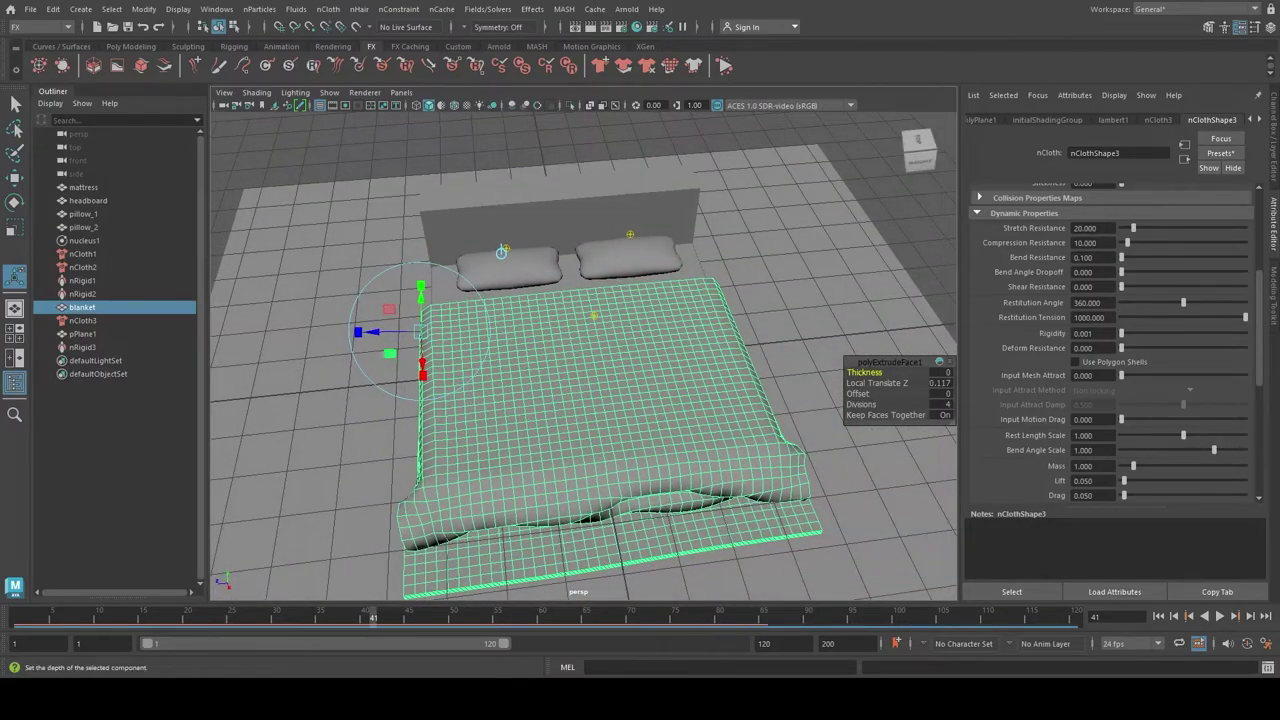
Step: From frame 1, move the blanket left over the mattress and replay the drape
{"action": "mouse_move", "coordinate": [557, 392]}
{"action": "left_mouse_down", "text": "alt"}
{"action": "mouse_move", "coordinate": [514, 409]}
{"action": "mouse_move", "coordinate": [470, 390]}
{"action": "mouse_move", "coordinate": [531, 421]}
{"action": "mouse_move", "coordinate": [600, 414]}
{"action": "left_mouse_up", "text": "alt"}
{"action": "key", "text": "alt+shift+v"}
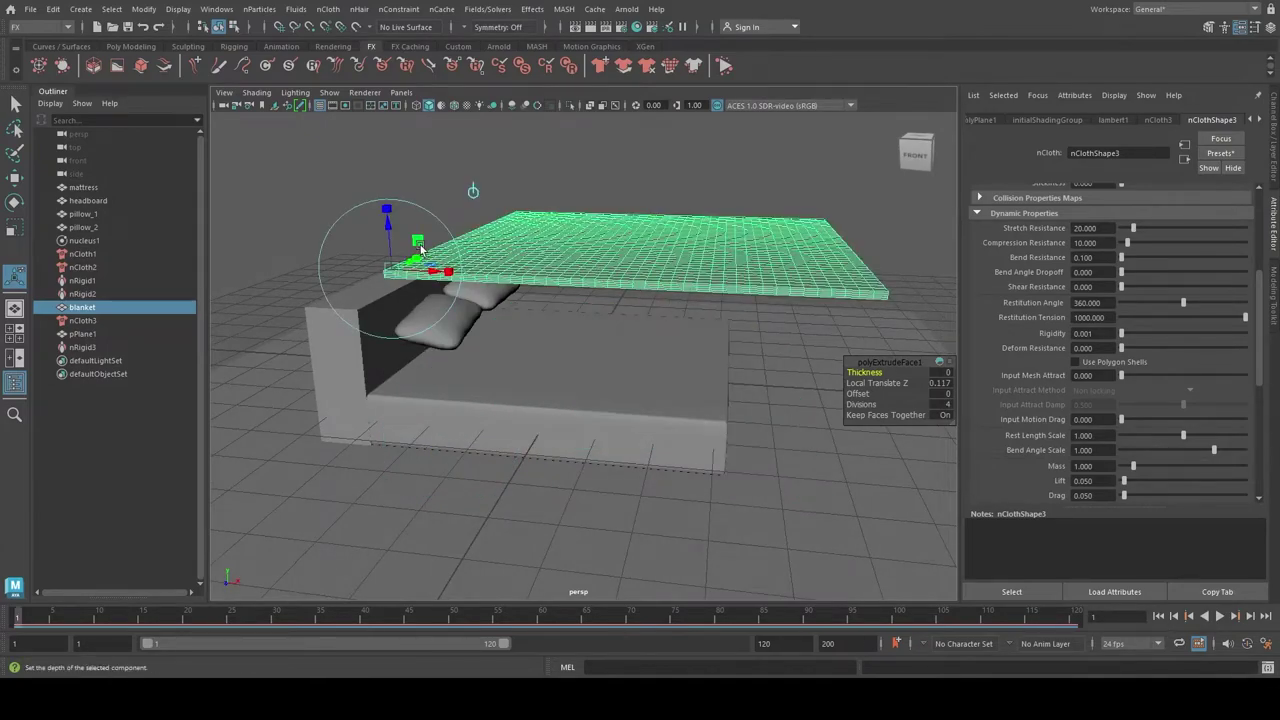
{"action": "key", "text": "t"}
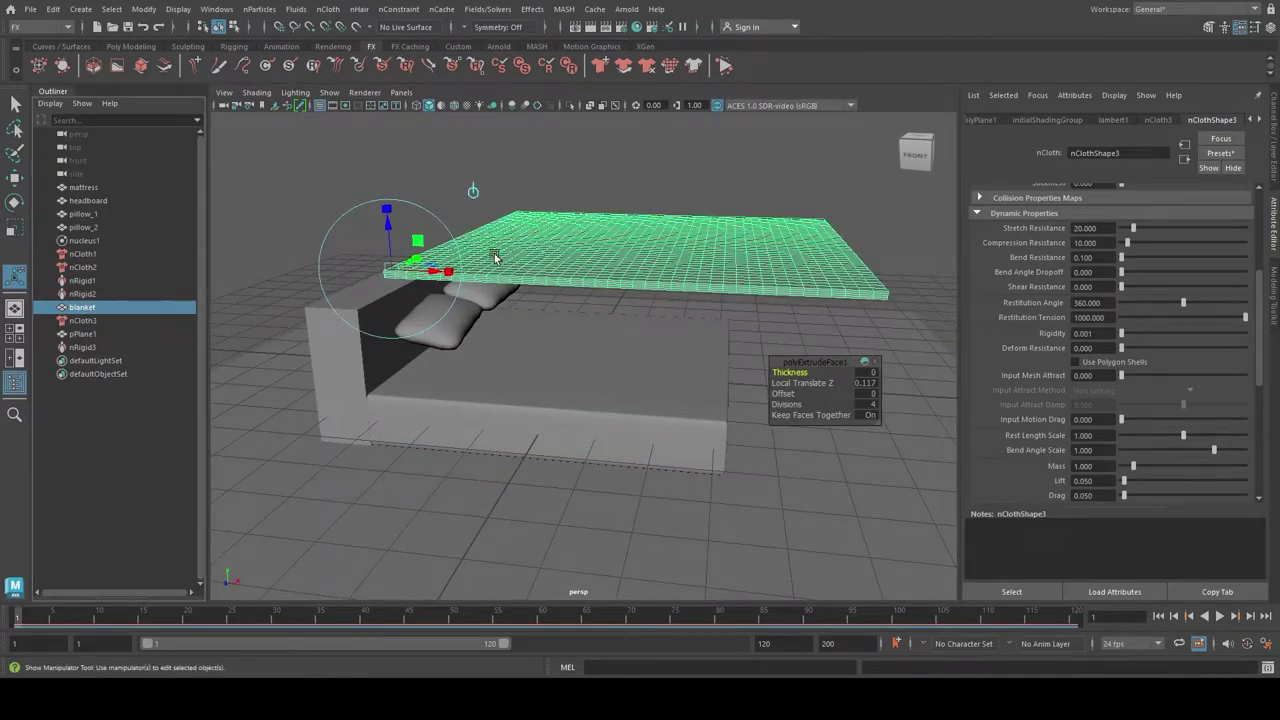
{"action": "key", "text": "q"}
{"action": "key", "text": "w"}
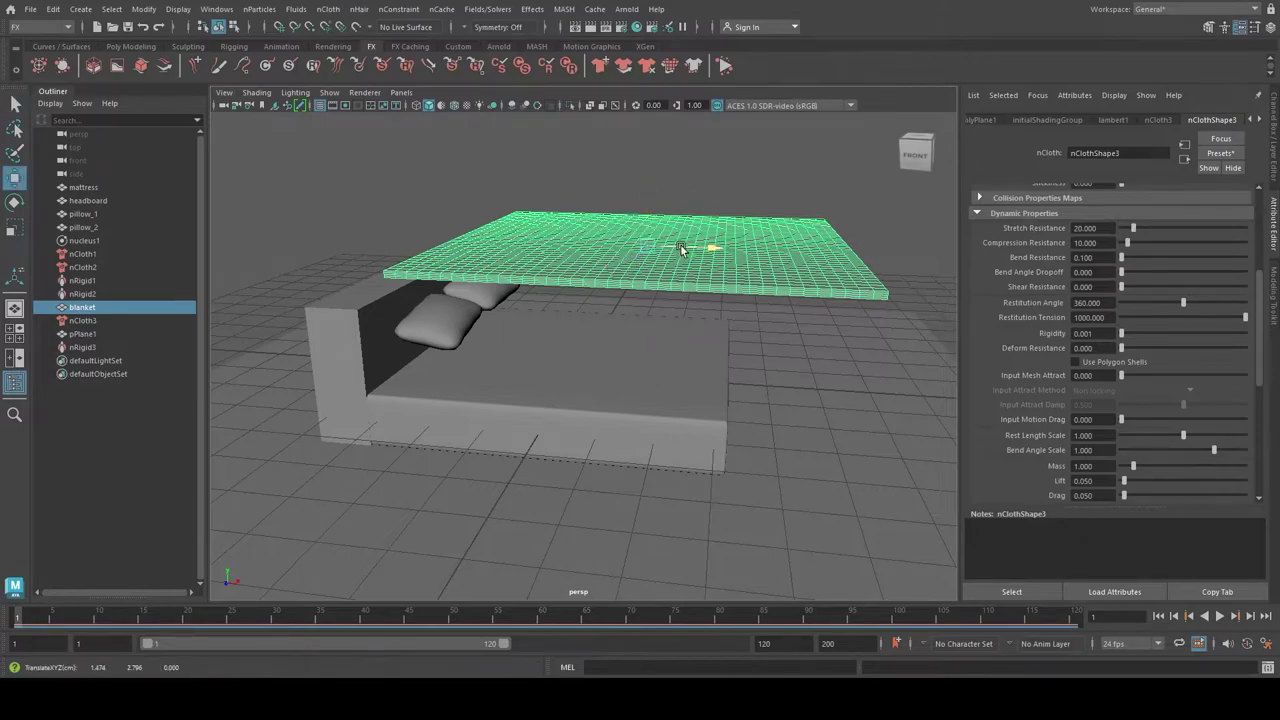
{"action": "left_click_drag", "start_coordinate": [680, 249], "coordinate": [651, 249]}
{"action": "left_click", "coordinate": [1220, 616]}
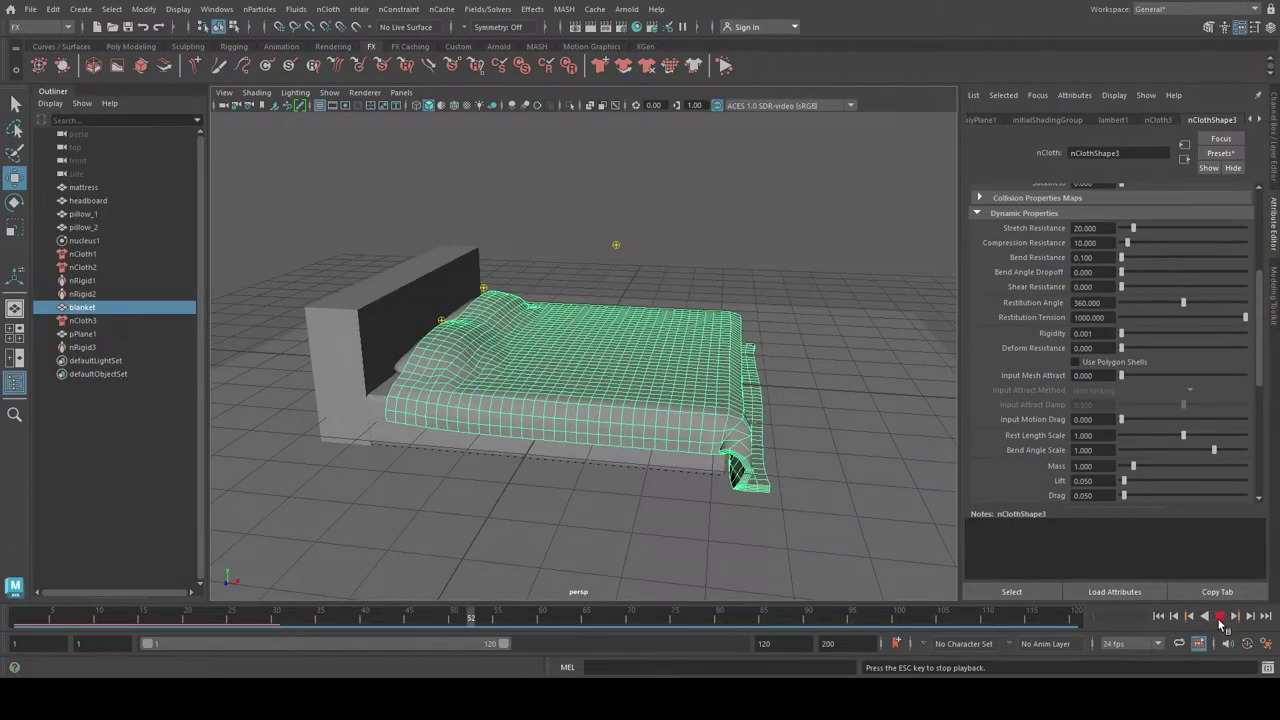
{"action": "left_click", "coordinate": [1220, 616]}
{"action": "left_click_drag", "start_coordinate": [560, 380], "coordinate": [482, 388], "text": "alt"}
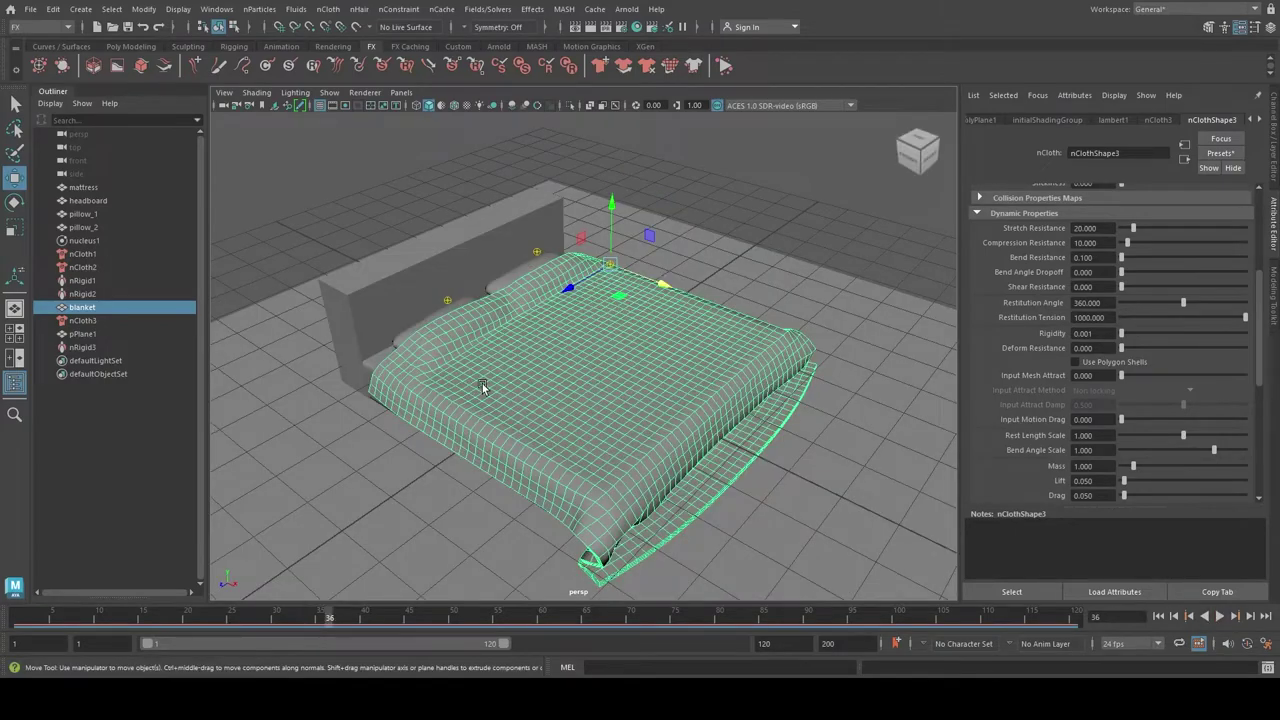
Step: Duplicate the blanket together with pillow_1 and pillow_2
{"action": "left_click", "coordinate": [450, 317], "text": "shift"}
{"action": "left_click", "coordinate": [512, 277], "text": "shift"}
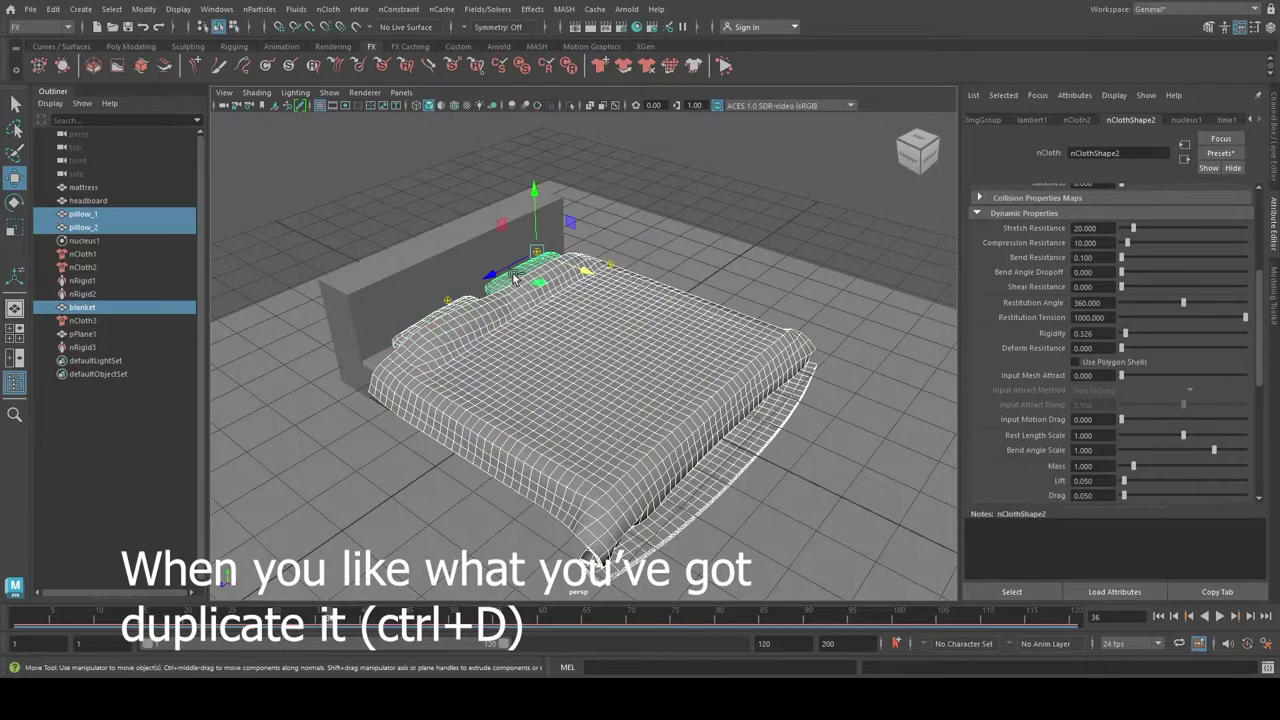
{"action": "key", "text": "ctrl+d"}
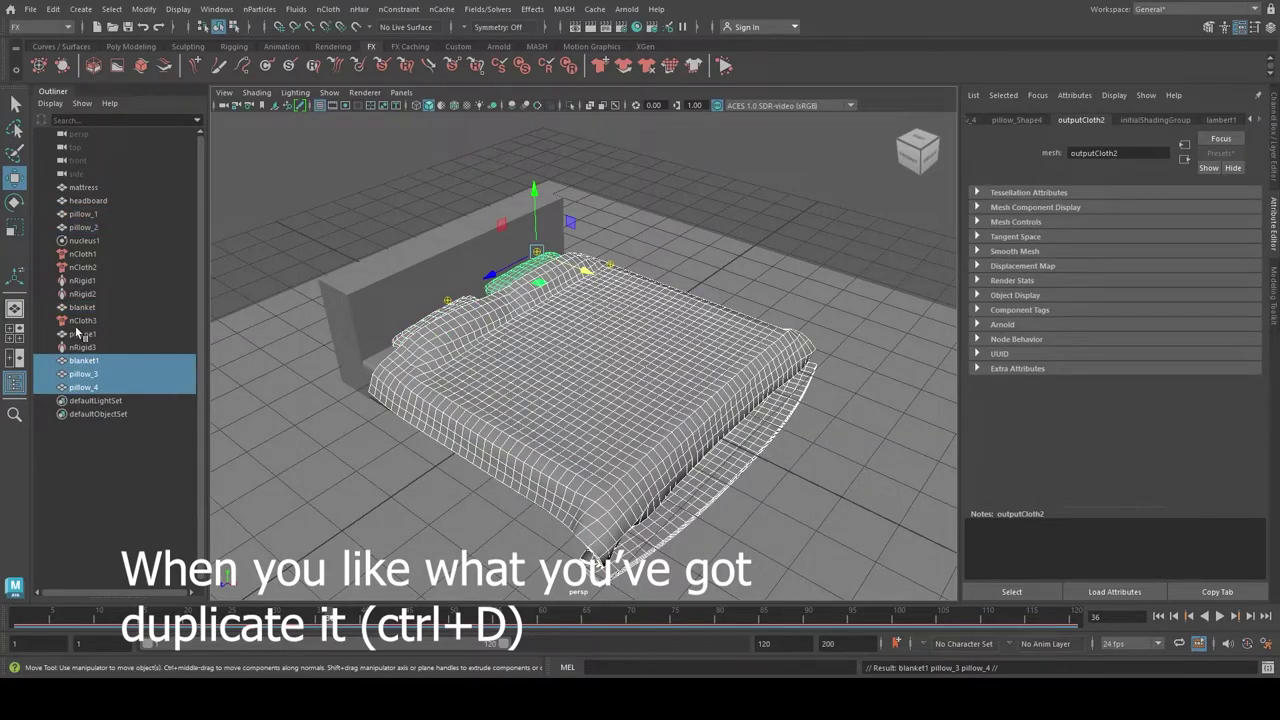
Step: Delete the original simulated objects, pillow_1 through nRigid3, in the Outliner
{"action": "left_click", "coordinate": [88, 348]}
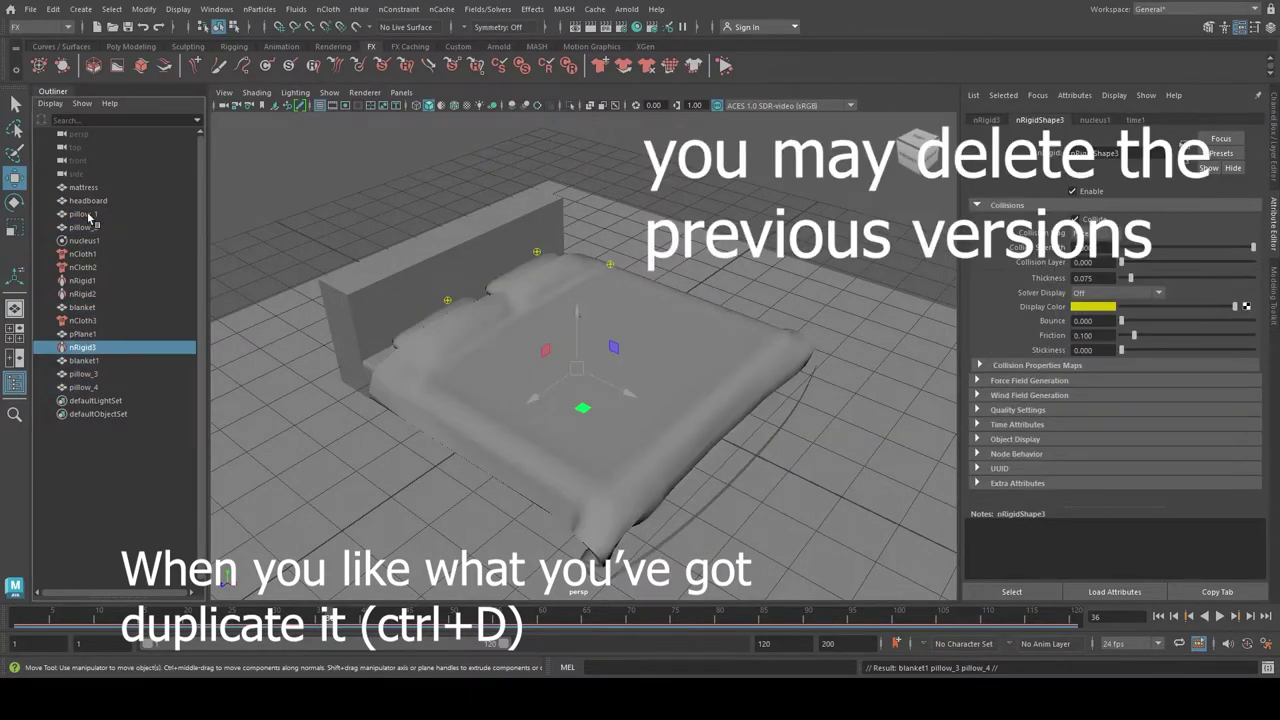
{"action": "left_click", "coordinate": [93, 214], "text": "shift"}
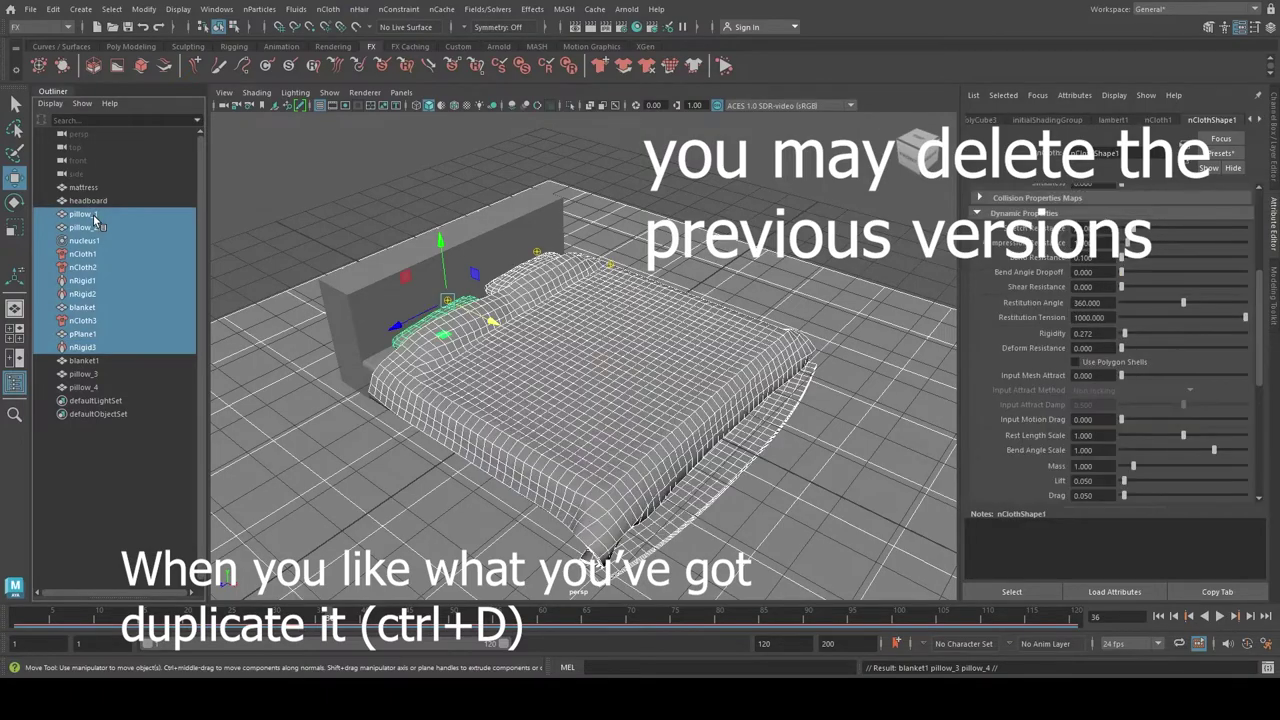
{"action": "key", "text": "Delete"}
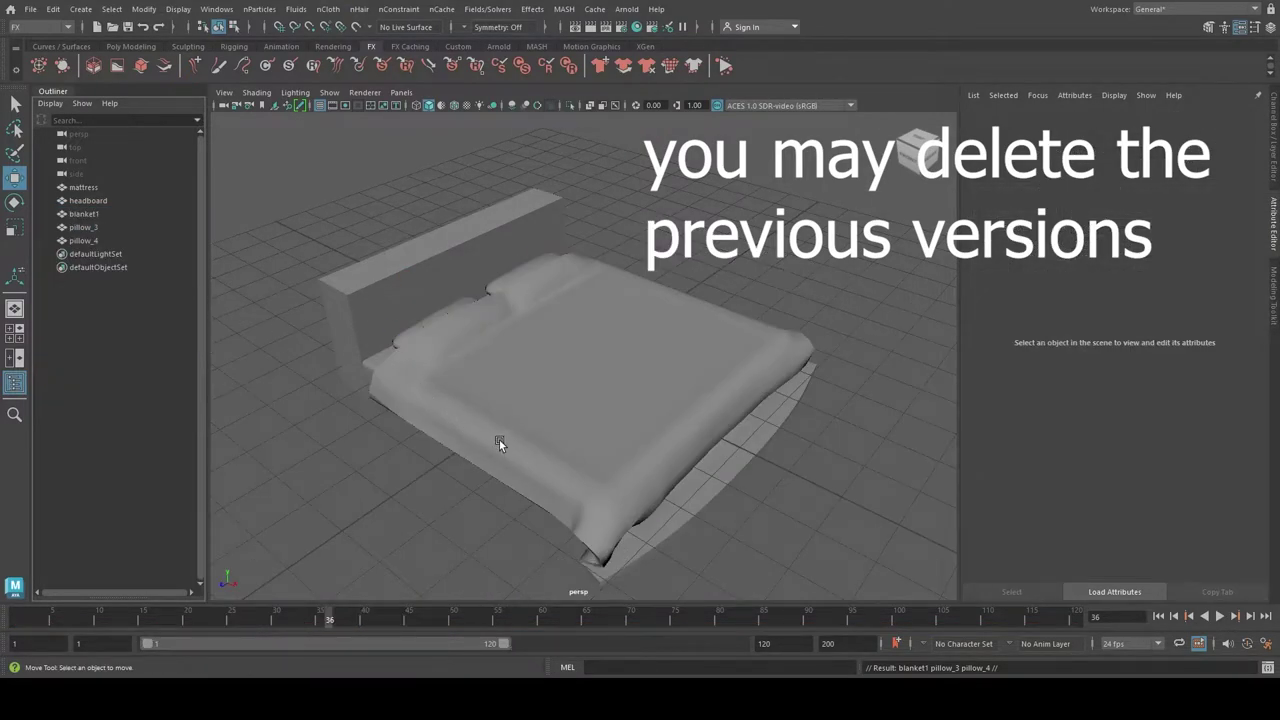
{"action": "mouse_move", "coordinate": [470, 449]}
{"action": "left_mouse_down", "text": "alt"}
{"action": "mouse_move", "coordinate": [550, 412]}
{"action": "mouse_move", "coordinate": [421, 452]}
{"action": "left_mouse_up", "text": "alt"}
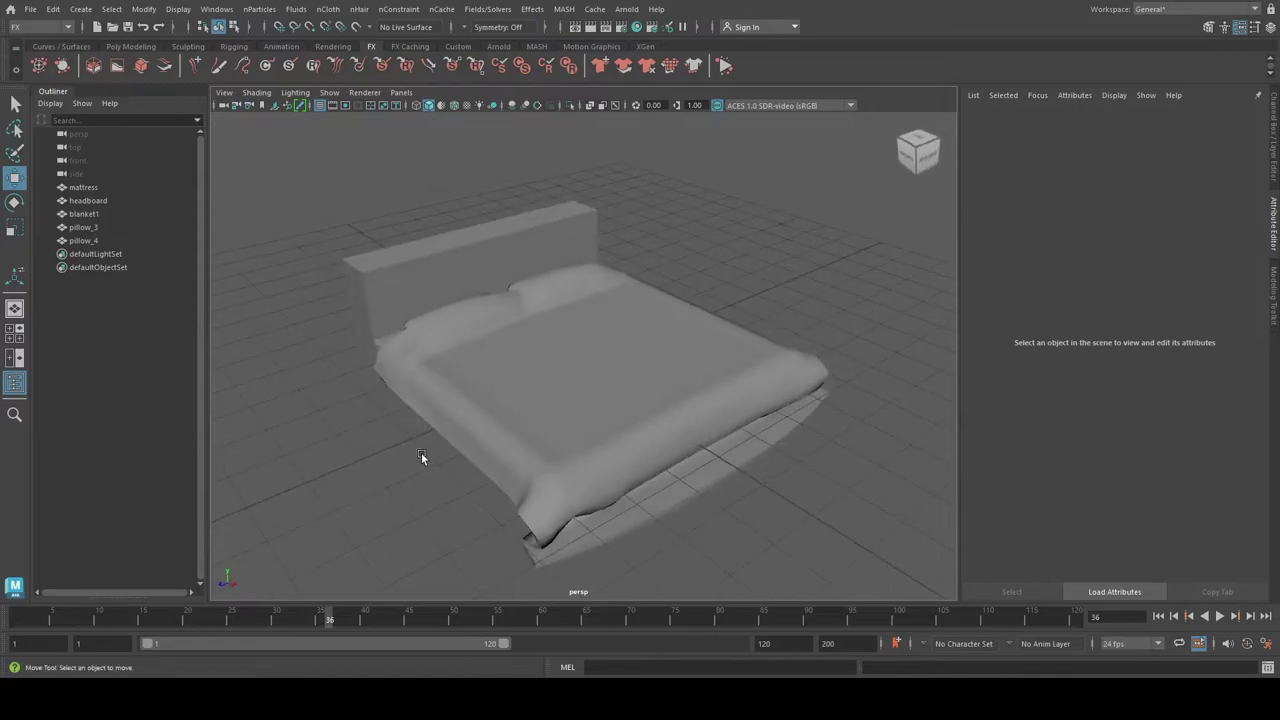
{"action": "left_click_drag", "start_coordinate": [505, 614], "coordinate": [18, 618]}
{"action": "mouse_move", "coordinate": [498, 491]}
{"action": "left_mouse_down", "text": "alt"}
{"action": "mouse_move", "coordinate": [618, 455]}
{"action": "mouse_move", "coordinate": [475, 451]}
{"action": "mouse_move", "coordinate": [405, 505]}
{"action": "mouse_move", "coordinate": [429, 500]}
{"action": "mouse_move", "coordinate": [558, 380]}
{"action": "left_mouse_up", "text": "alt"}
Step: Turn on wide-falloff soft selection on blanket1's vertices and raise a bump near the foot
{"action": "left_click", "coordinate": [558, 382]}
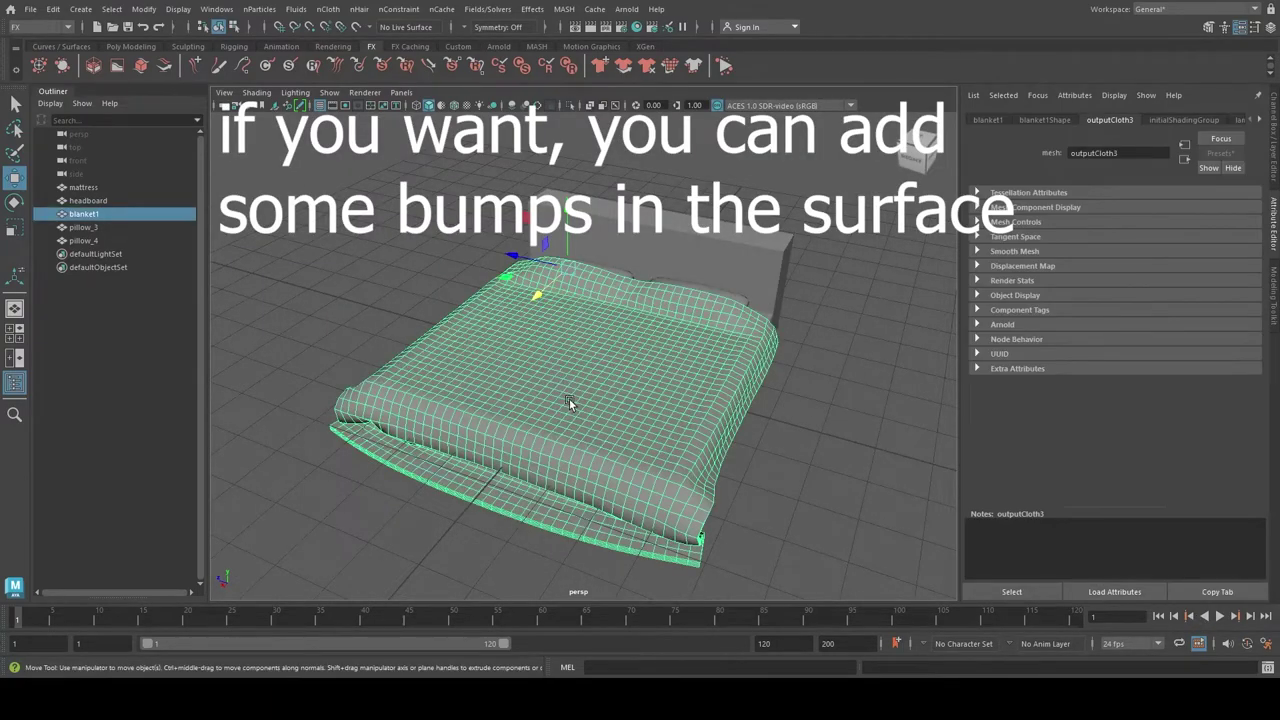
{"action": "key", "text": "F9"}
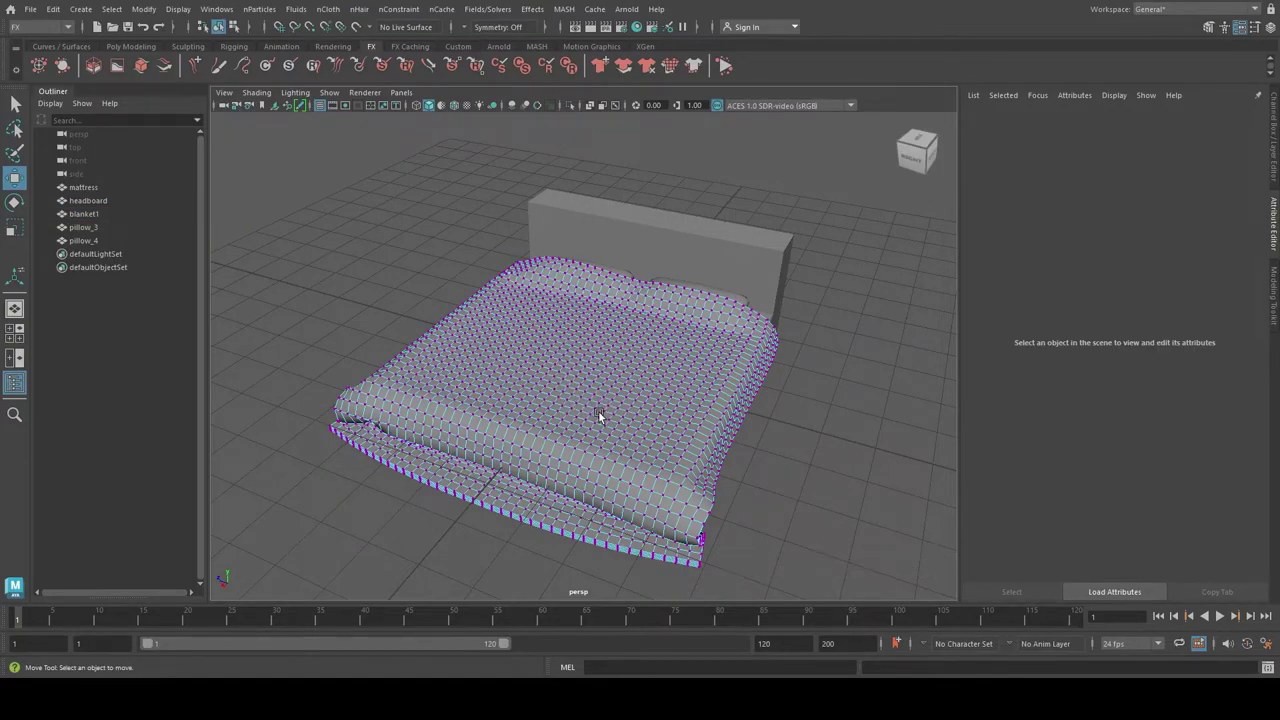
{"action": "key", "text": "b"}
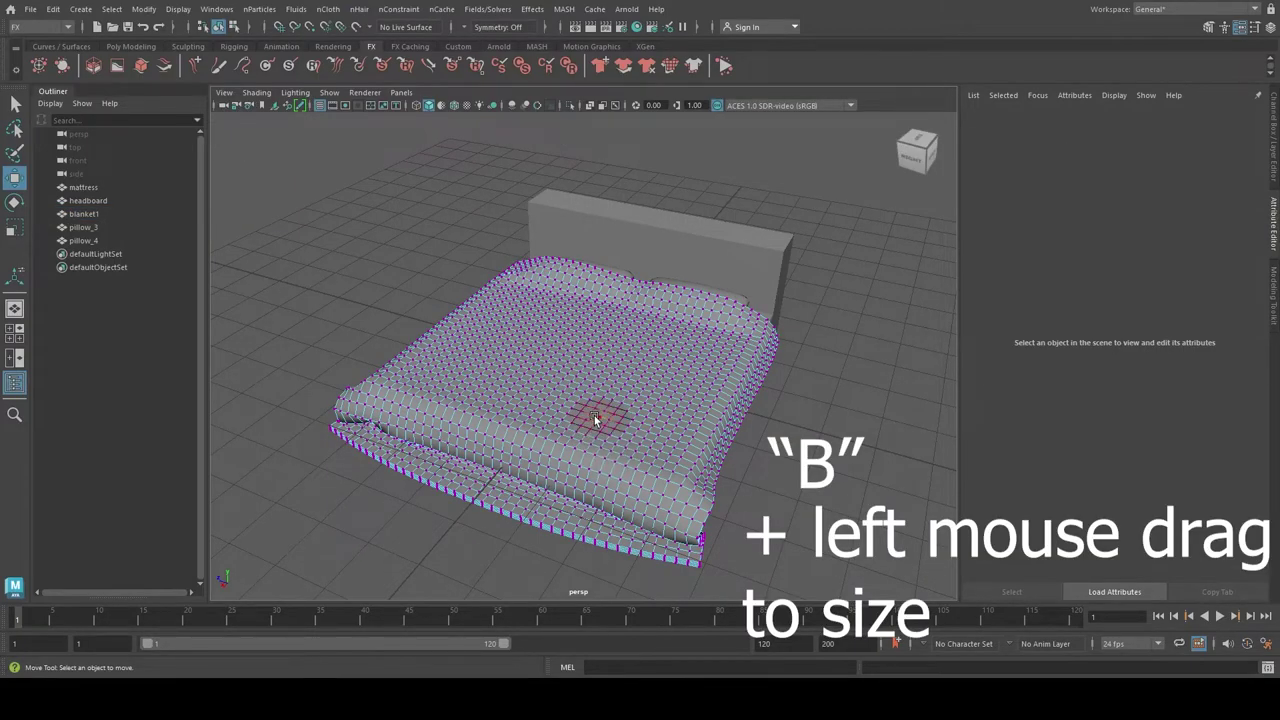
{"action": "left_click_drag", "start_coordinate": [594, 415], "coordinate": [722, 445]}
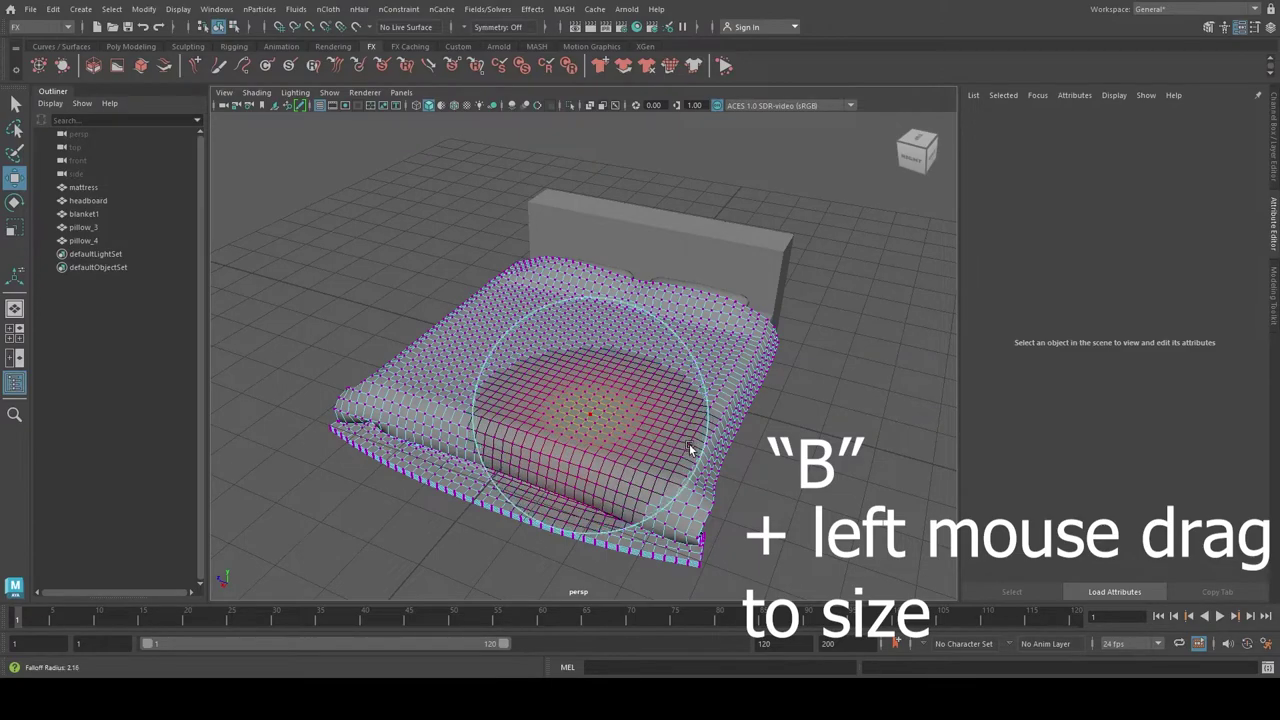
{"action": "left_click", "coordinate": [644, 436]}
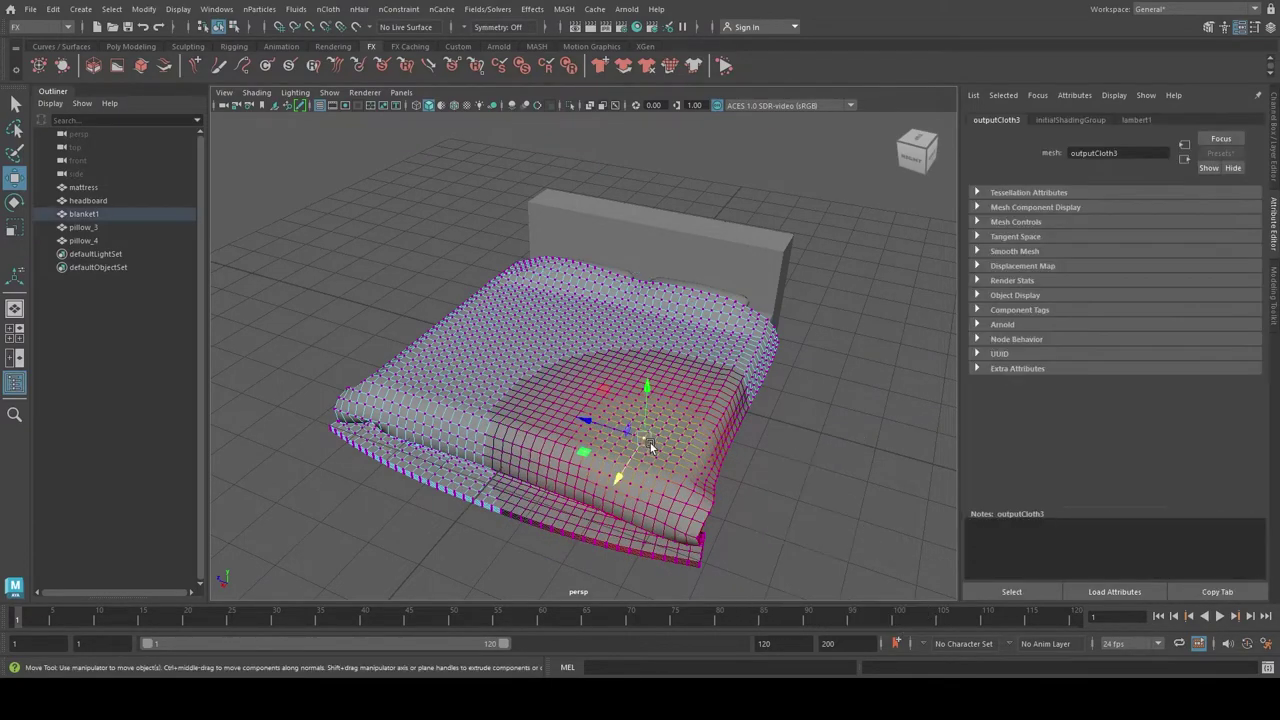
{"action": "left_click_drag", "start_coordinate": [644, 426], "coordinate": [652, 414]}
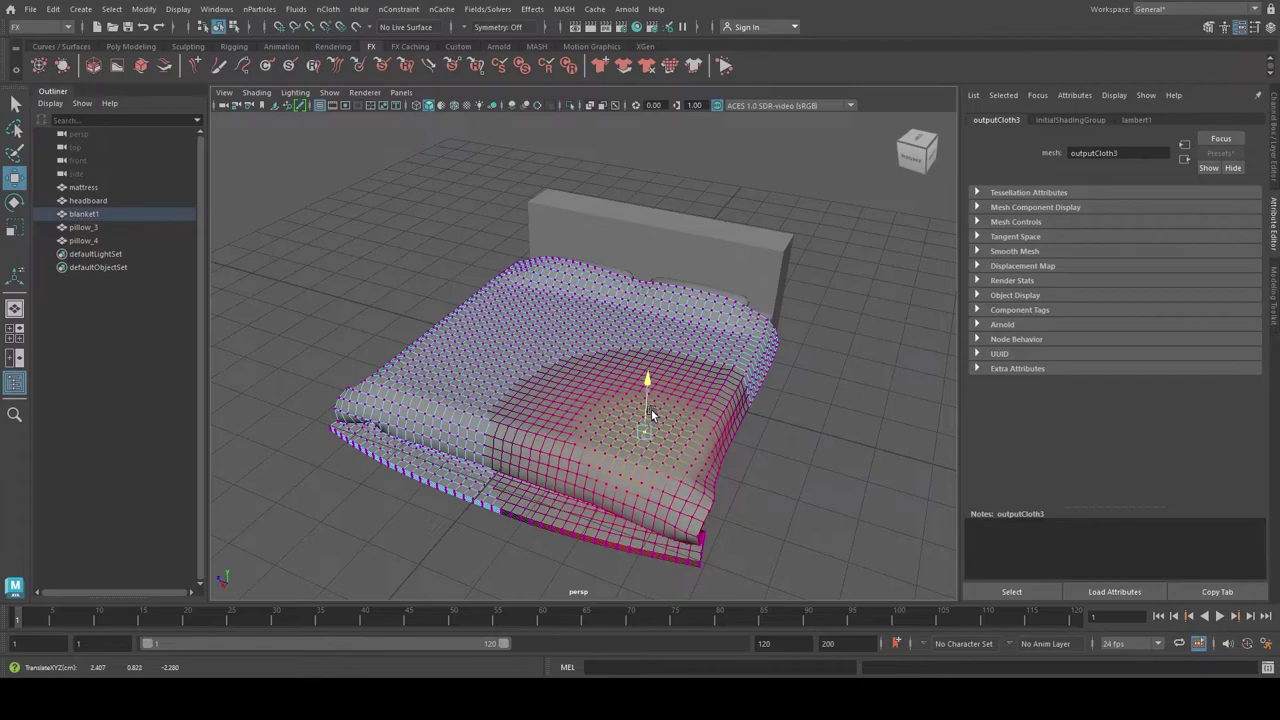
Step: Rotate and pull up more soft-selected blanket regions near the pillow end and front edge
{"action": "key", "text": "e"}
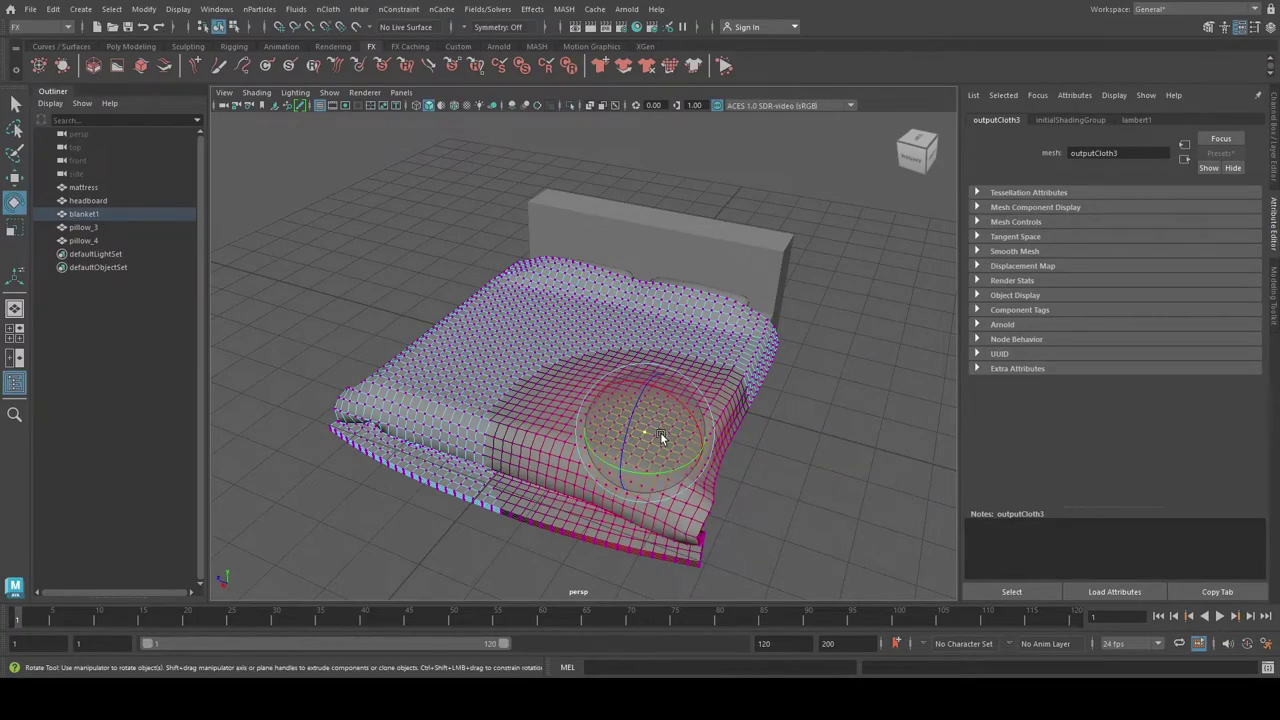
{"action": "mouse_move", "coordinate": [577, 436]}
{"action": "left_mouse_down", "text": "alt"}
{"action": "mouse_move", "coordinate": [640, 429]}
{"action": "mouse_move", "coordinate": [548, 366]}
{"action": "left_mouse_up", "text": "alt"}
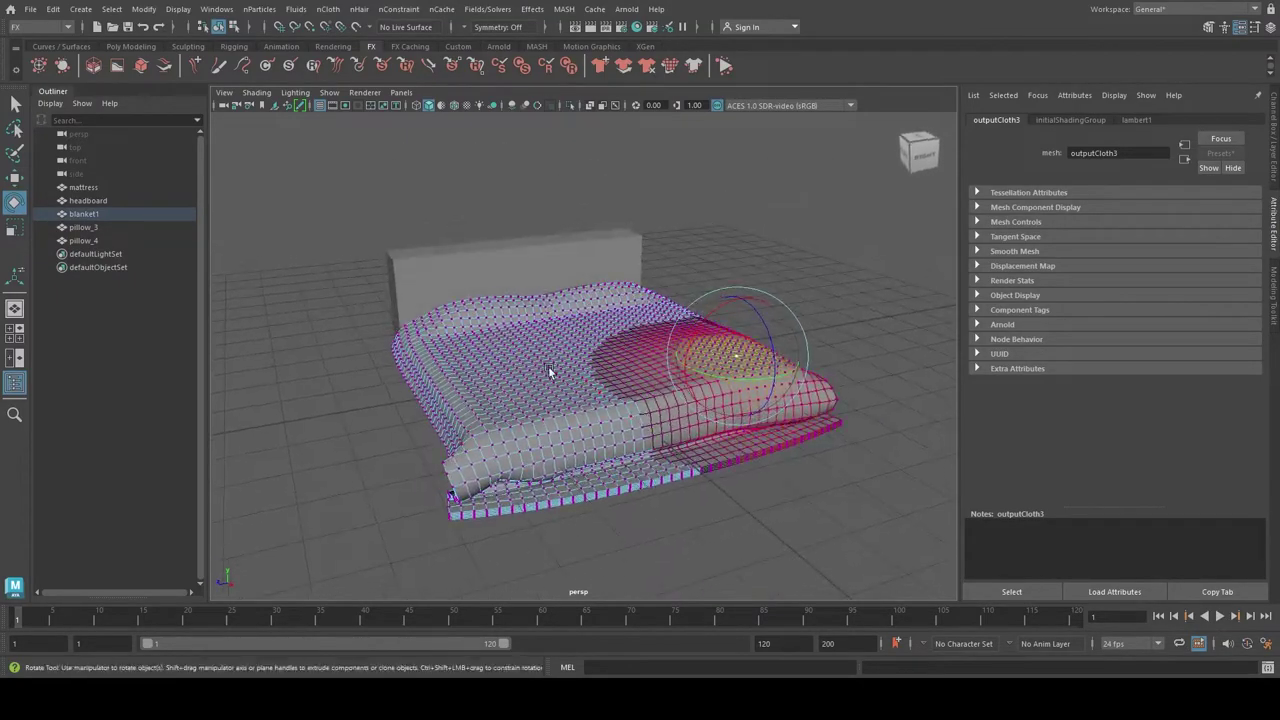
{"action": "left_click", "coordinate": [468, 358]}
{"action": "key", "text": "w"}
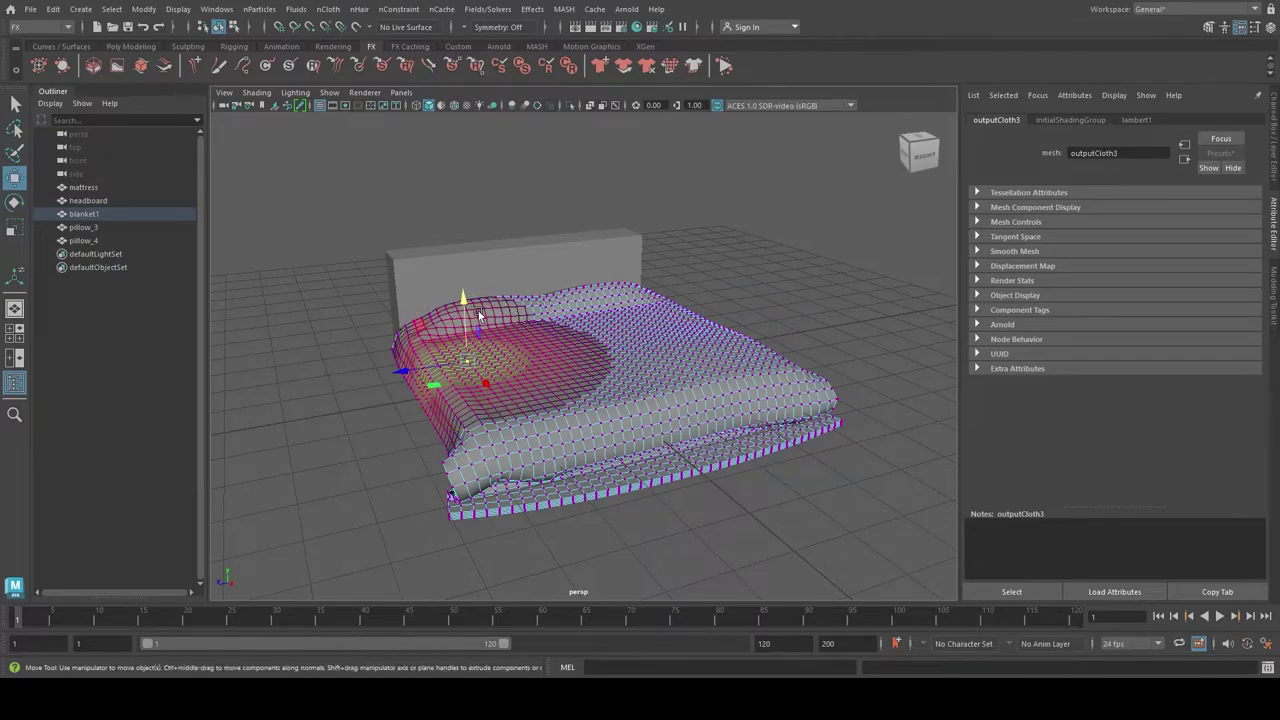
{"action": "left_click_drag", "start_coordinate": [466, 308], "coordinate": [463, 300]}
{"action": "key", "text": "e"}
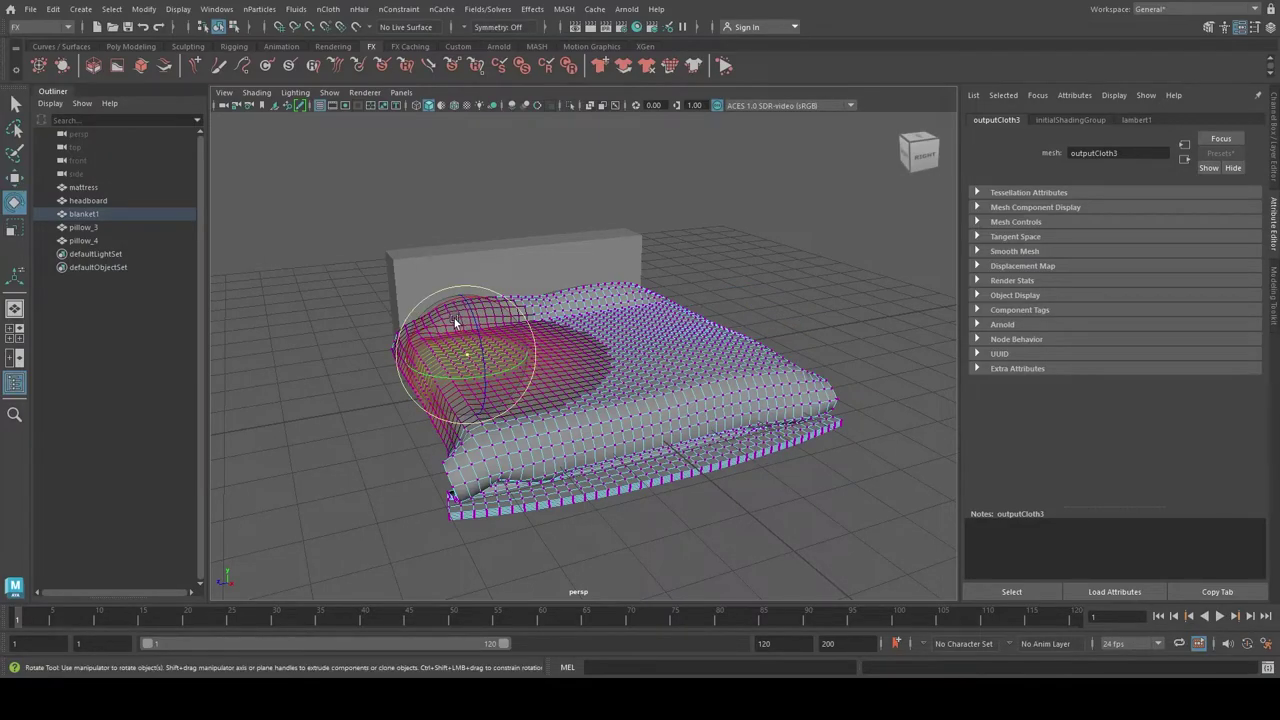
{"action": "mouse_move", "coordinate": [435, 307]}
{"action": "left_mouse_down", "text": "alt"}
{"action": "mouse_move", "coordinate": [580, 397]}
{"action": "mouse_move", "coordinate": [640, 403]}
{"action": "mouse_move", "coordinate": [640, 415]}
{"action": "left_mouse_up", "text": "alt"}
{"action": "left_click", "coordinate": [640, 415]}
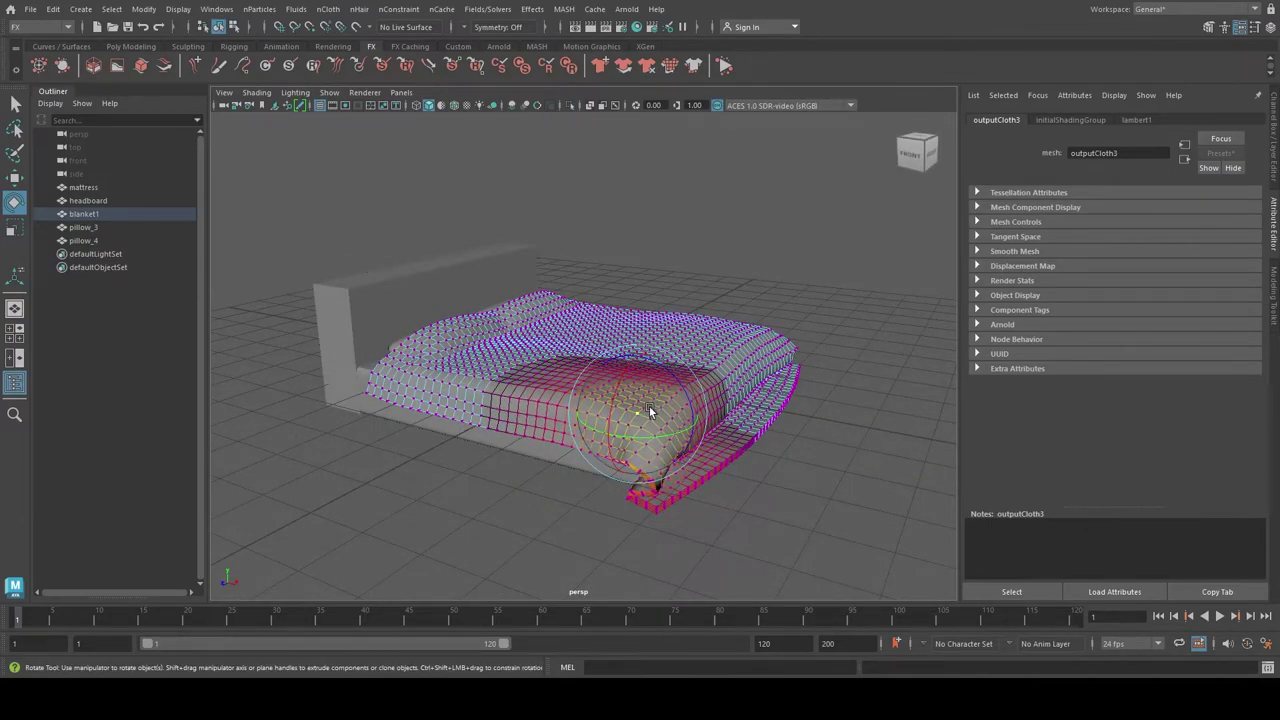
{"action": "key", "text": "w"}
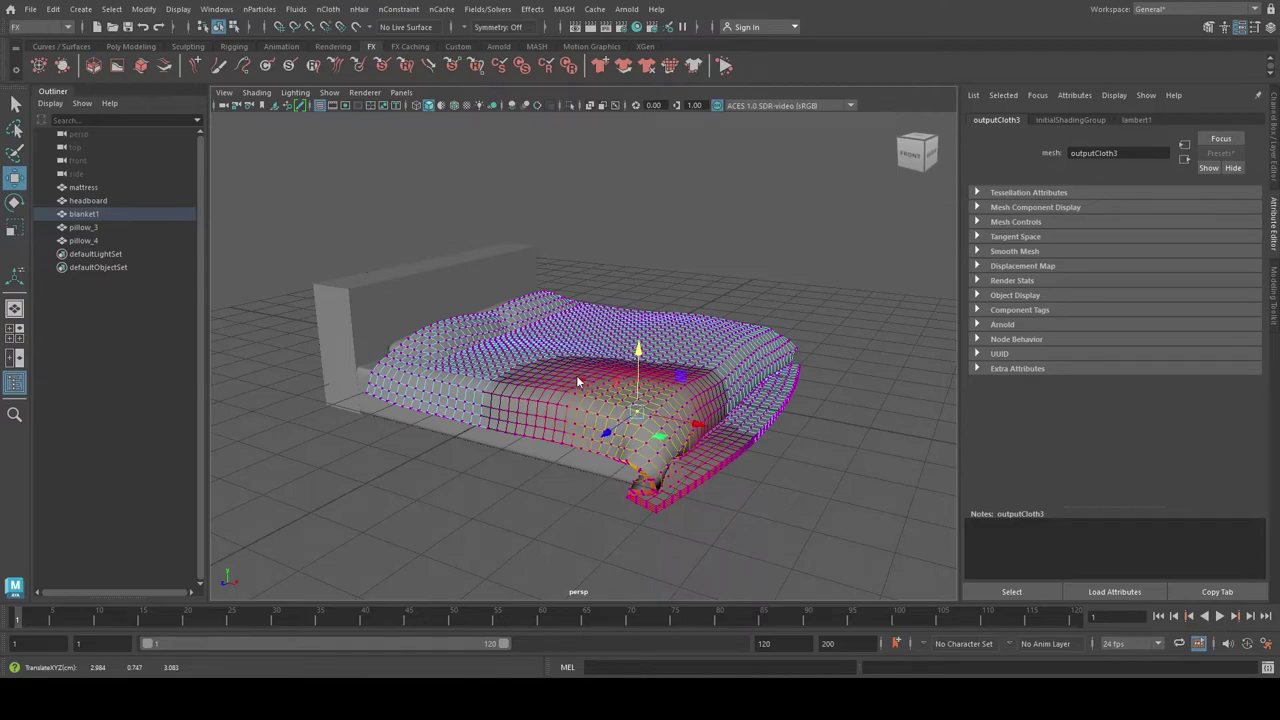